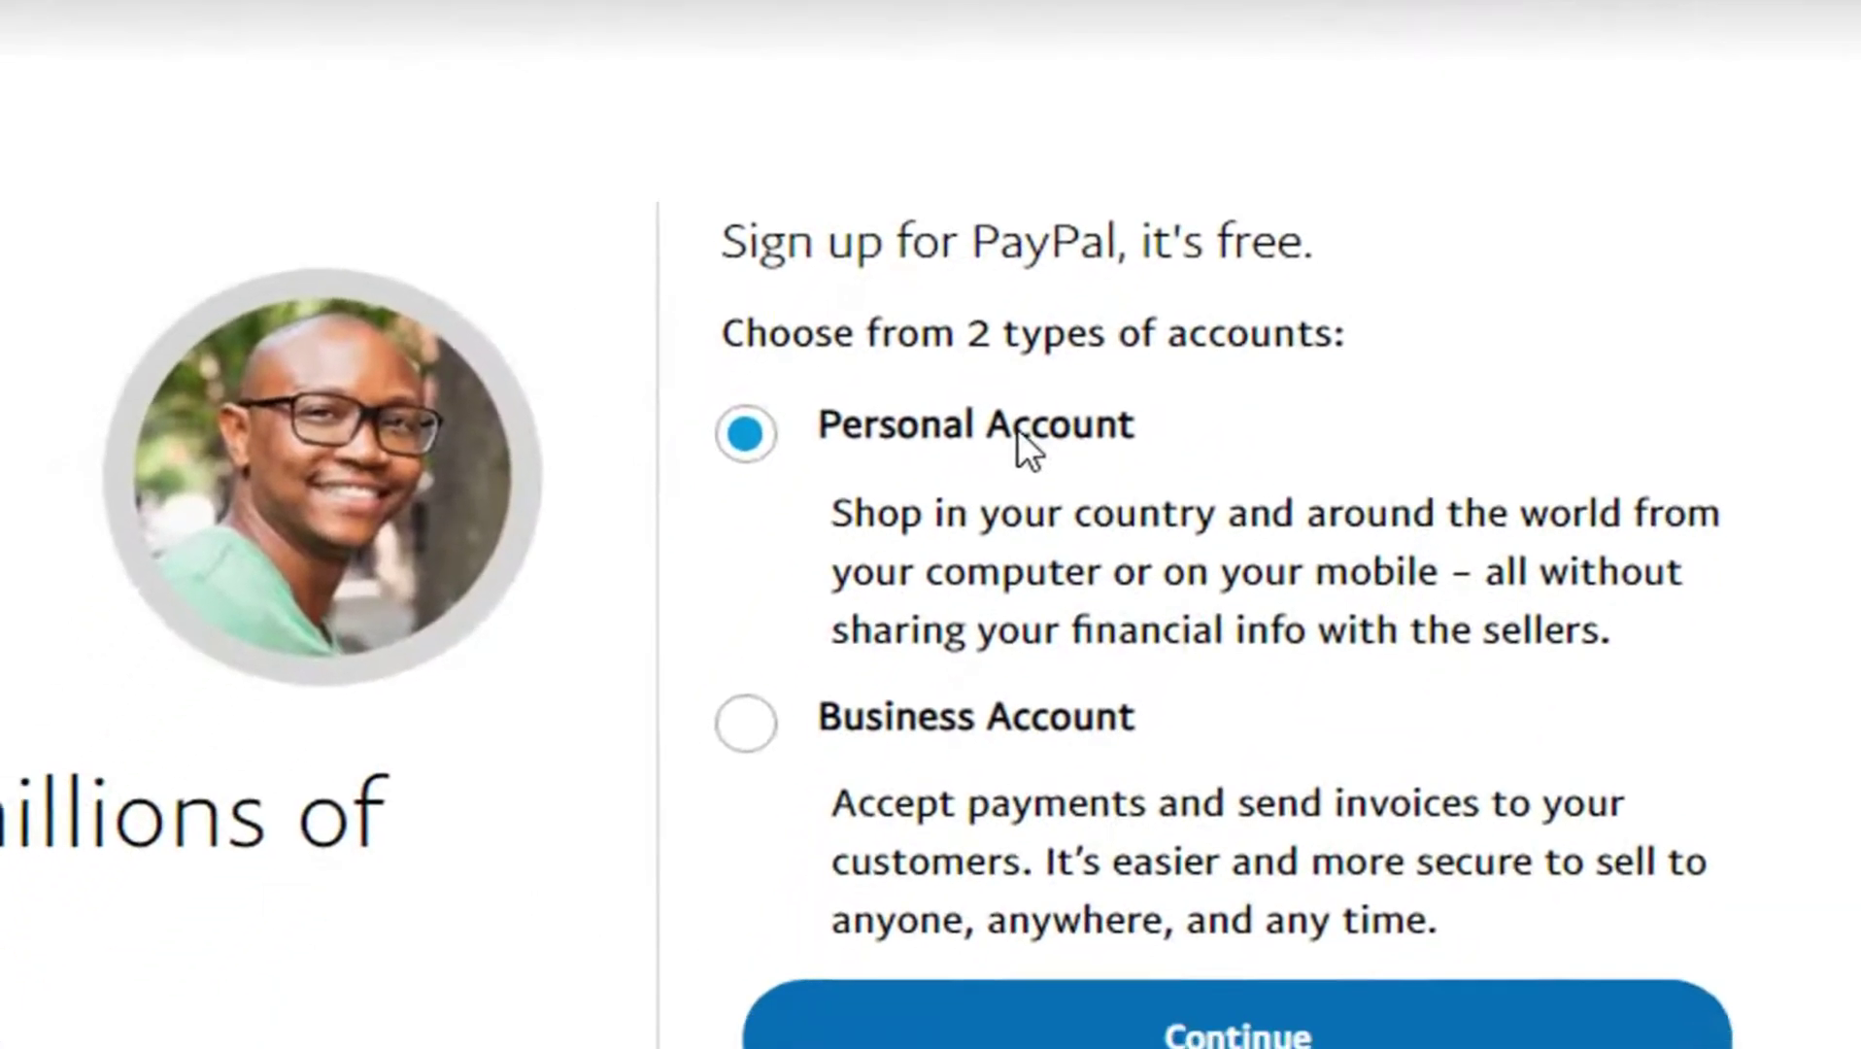
Step: Choose Business Account as the PayPal account type and continue to business sign-up
left_click_drag(782, 239, 1548, 281)
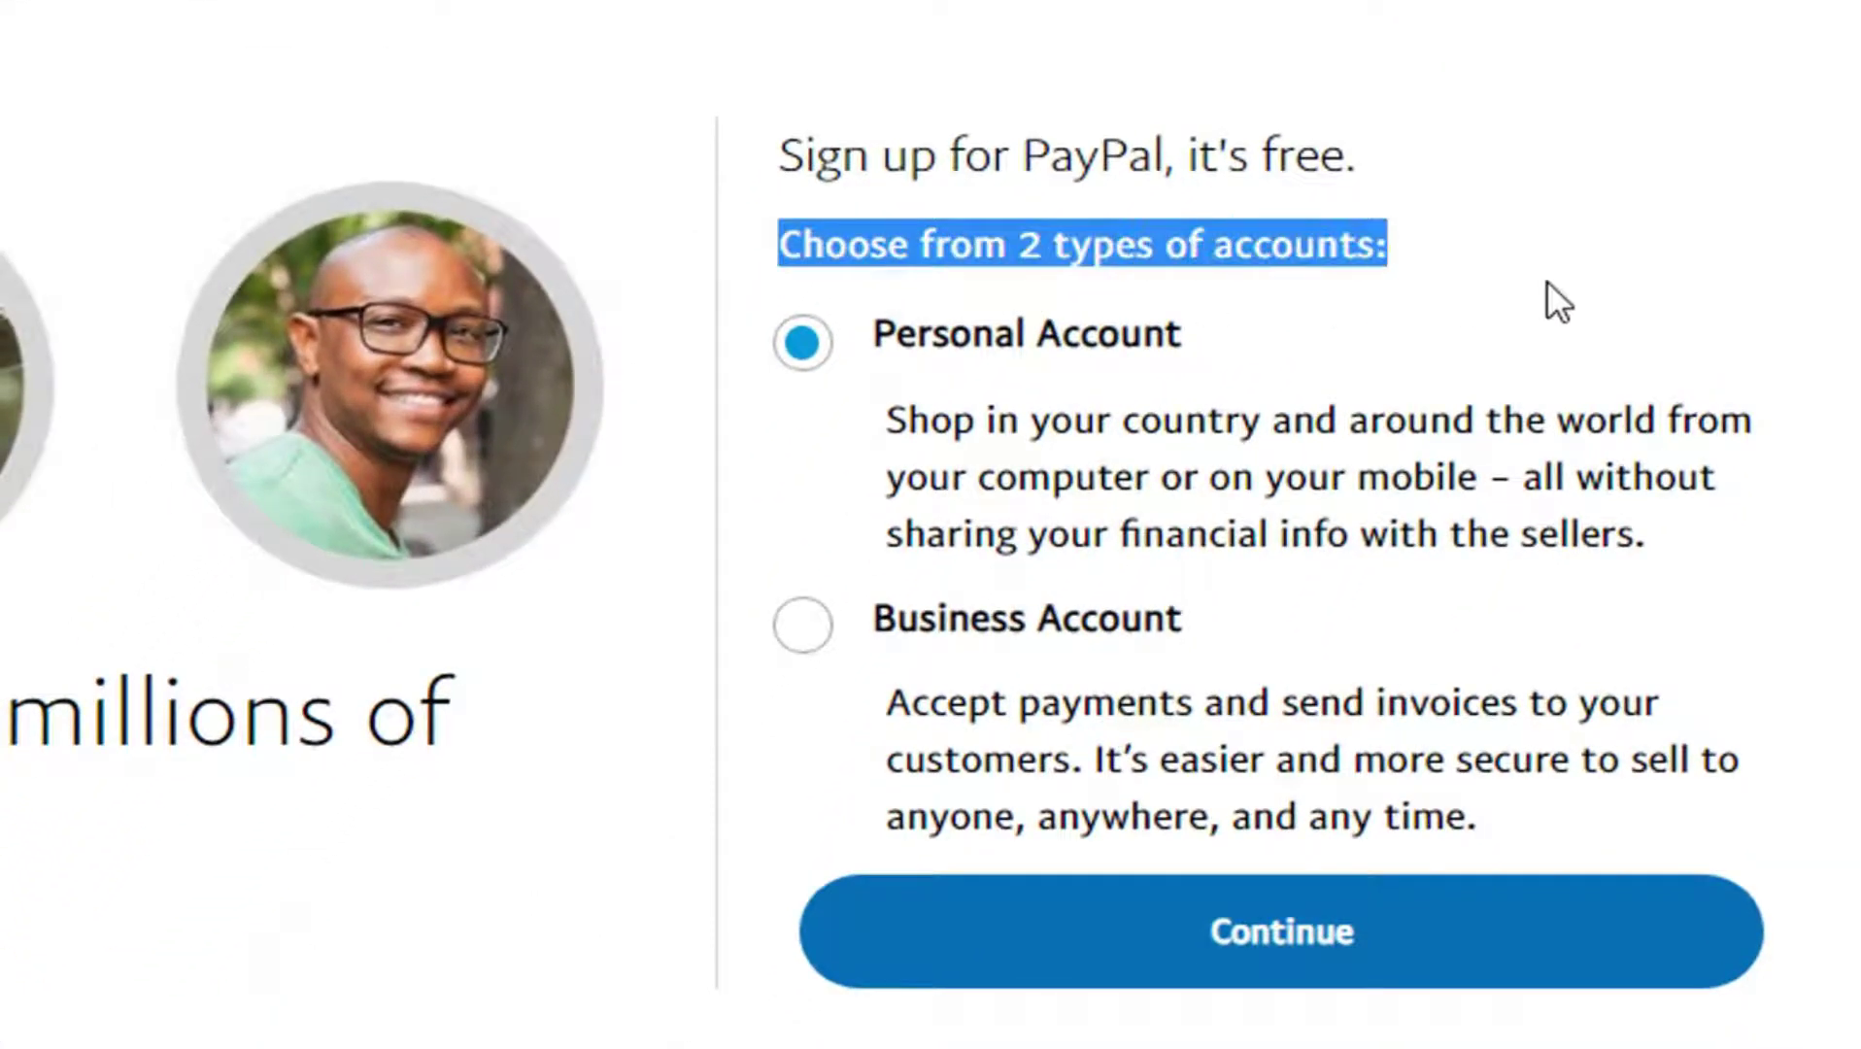
left_click(1296, 317)
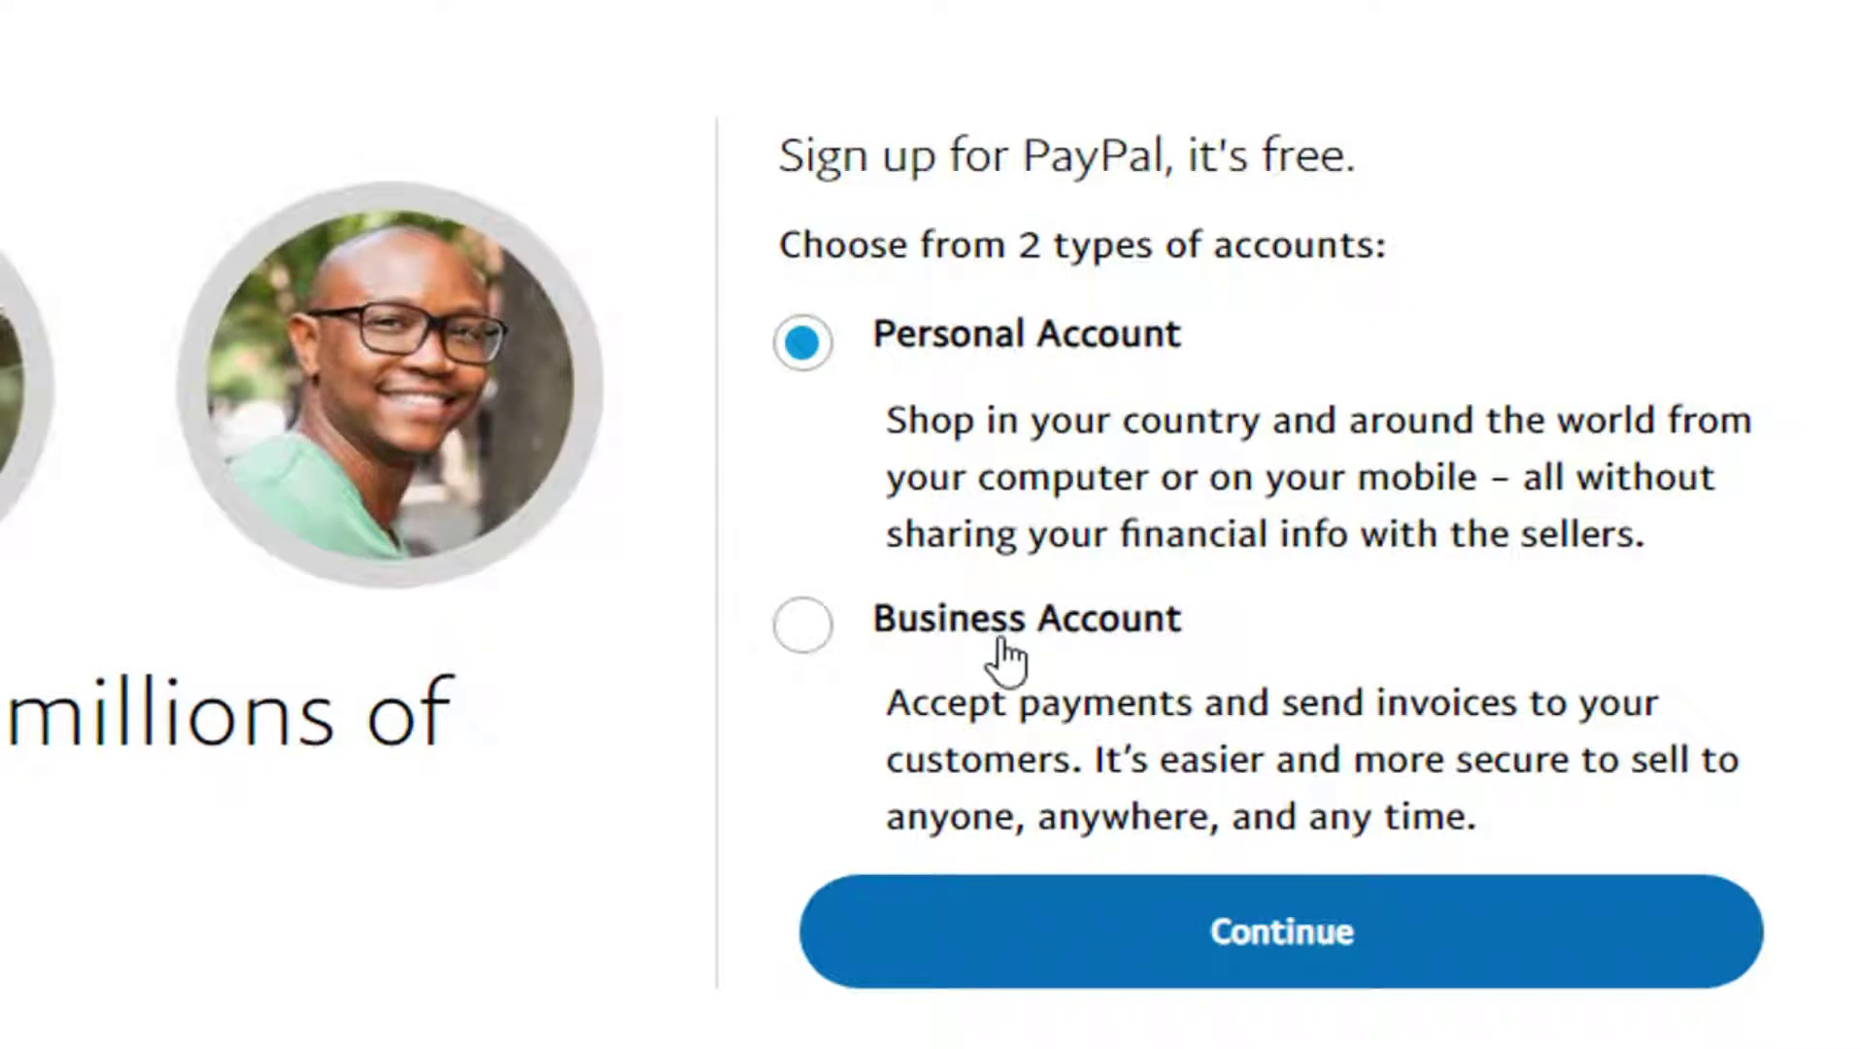
left_click(783, 633)
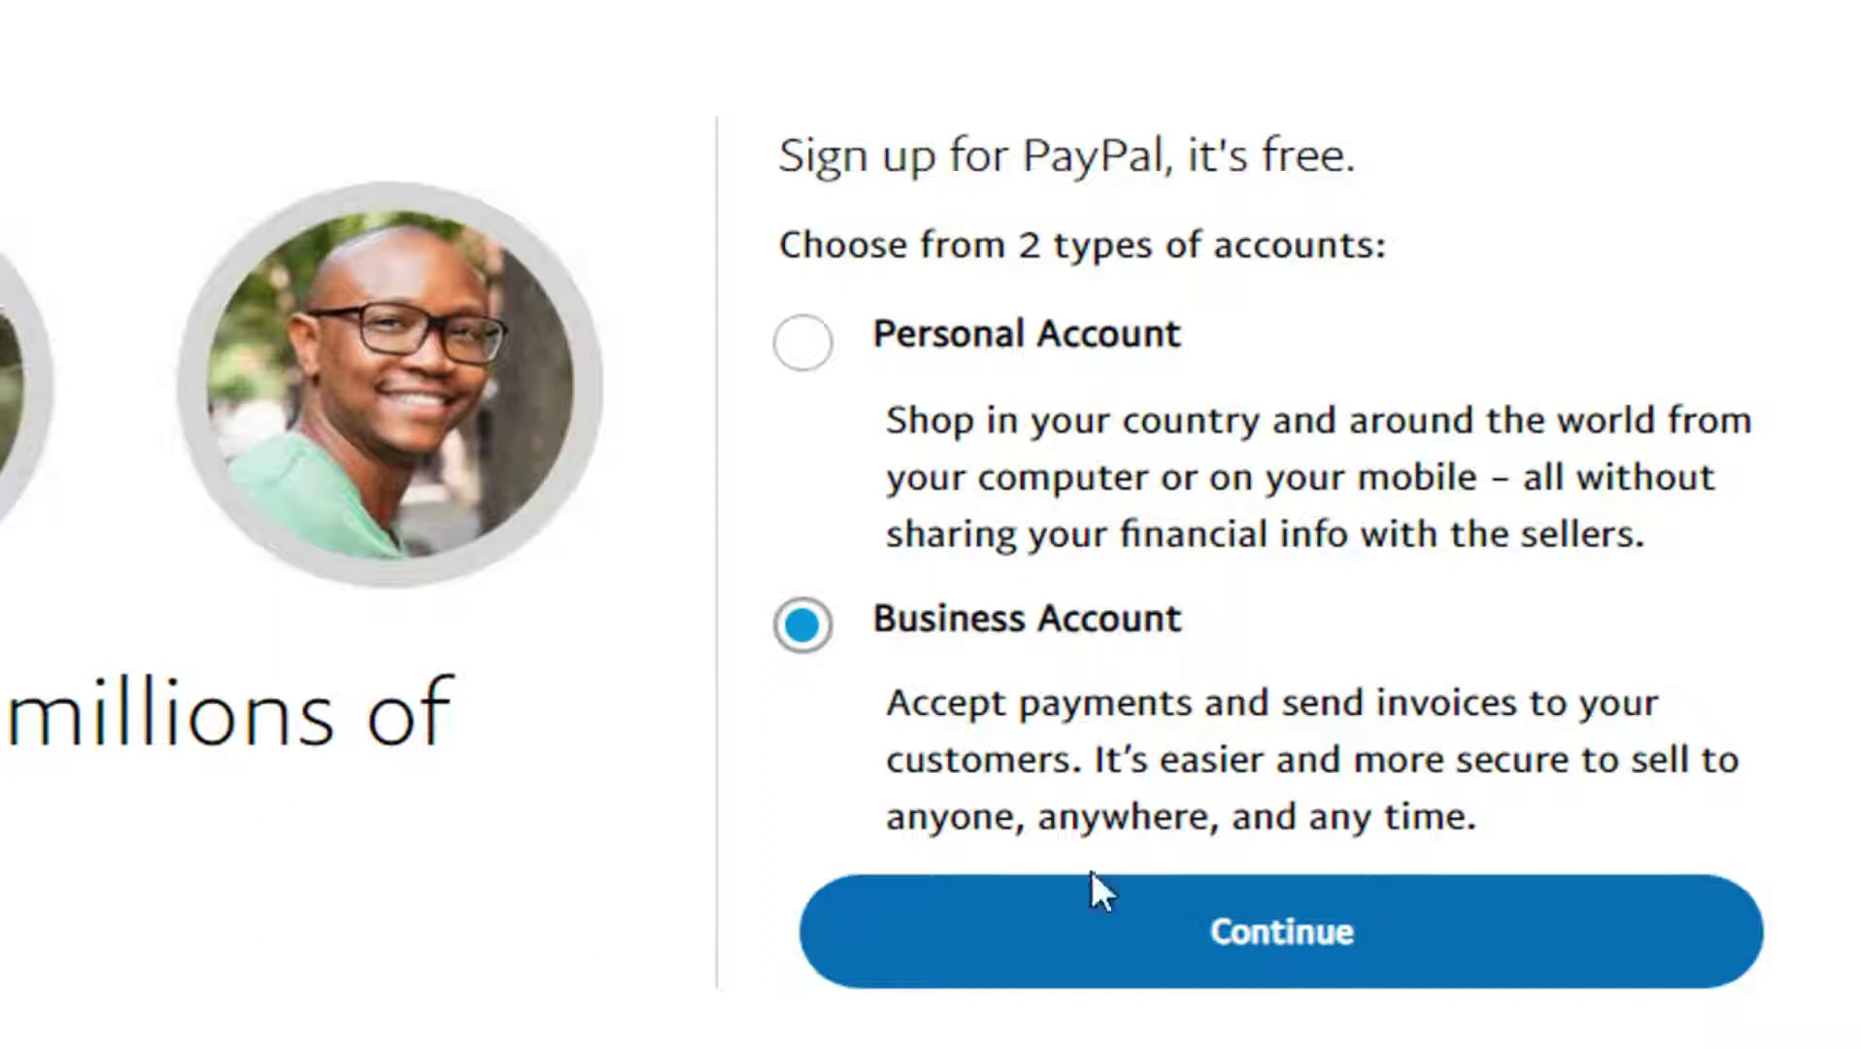
left_click(1083, 967)
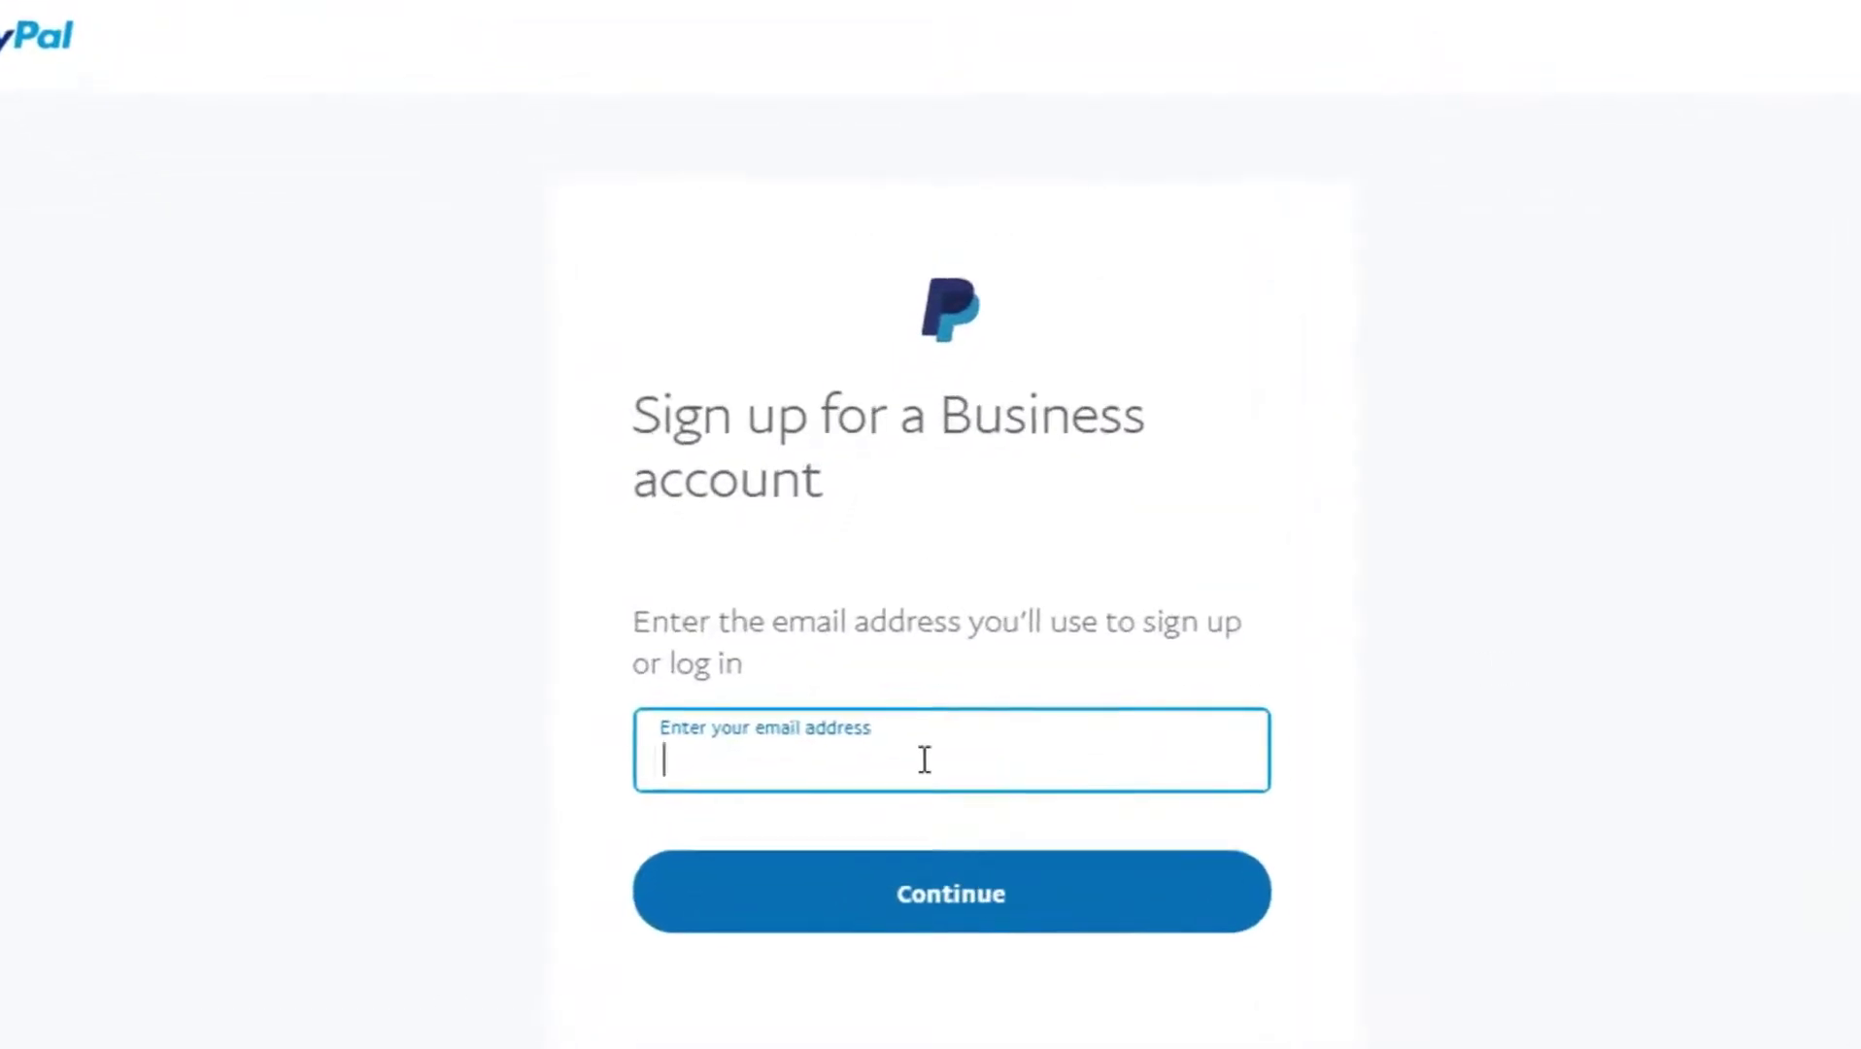
Step: Fill the sign-up email from a saved browser address and submit it
left_click(924, 760)
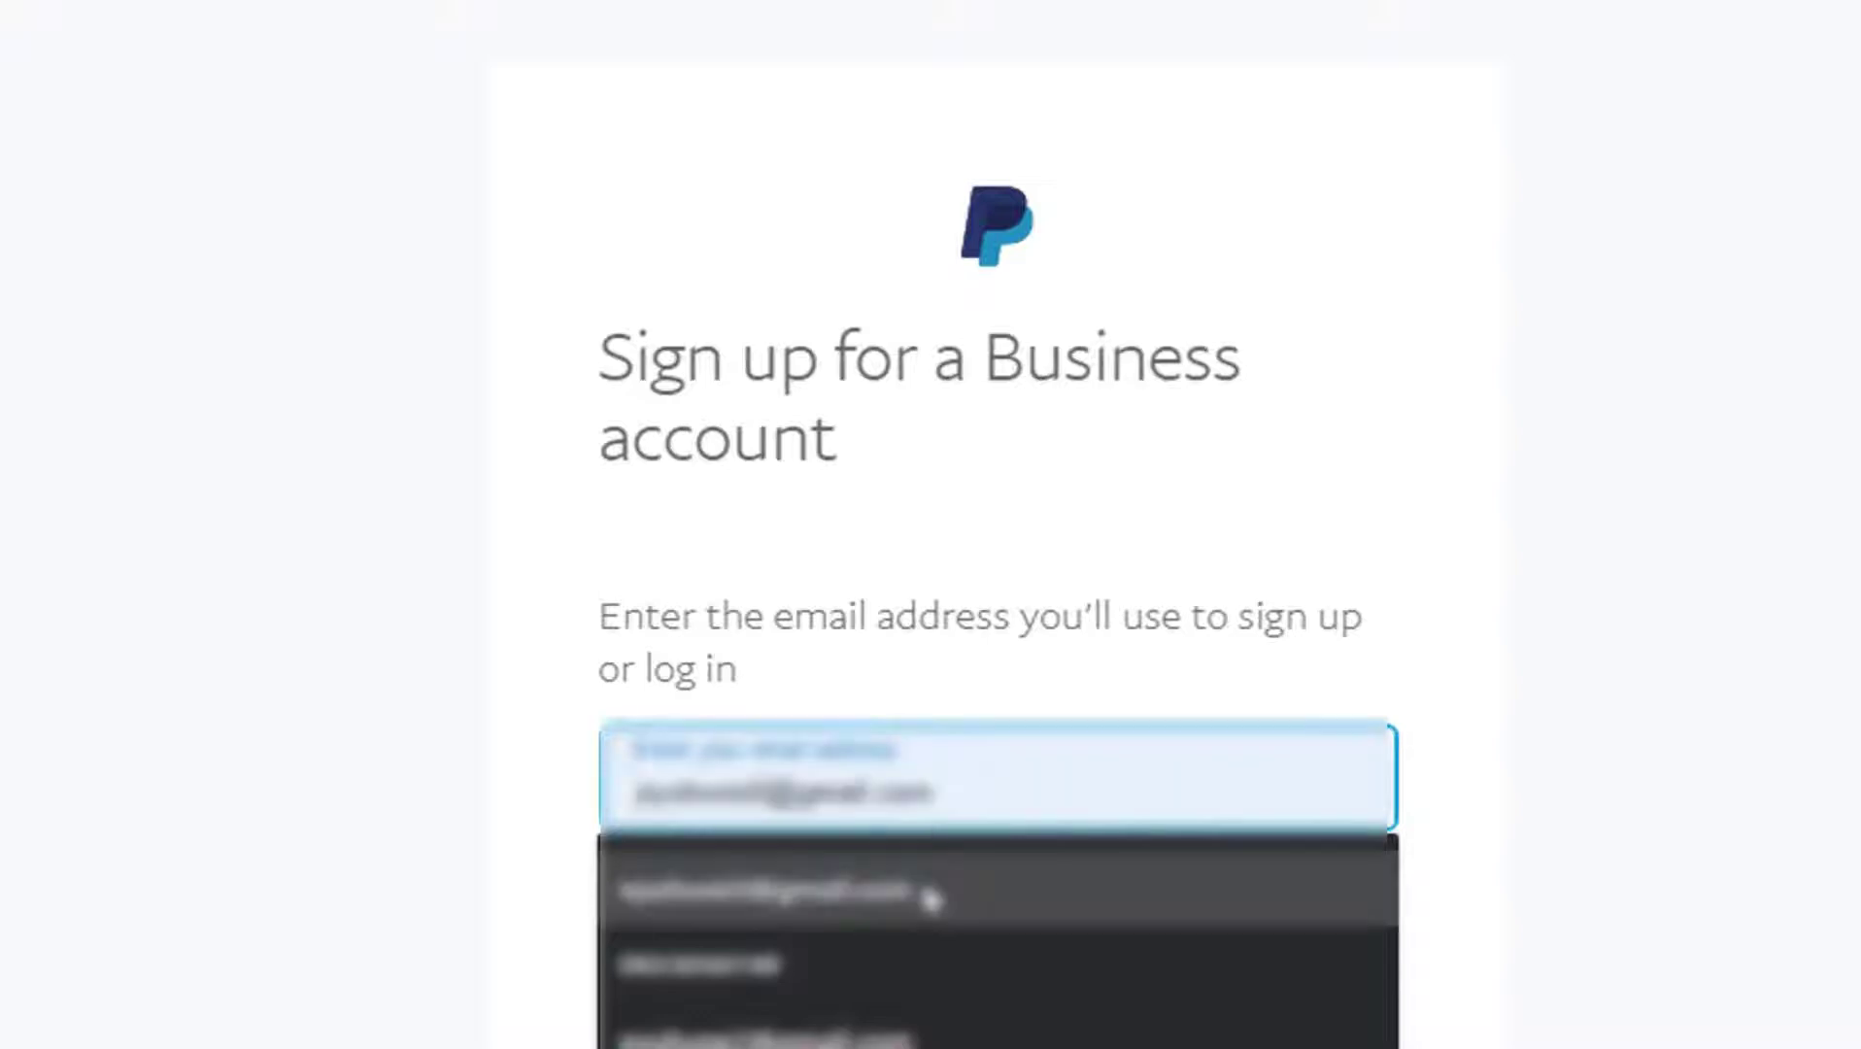
left_click(927, 891)
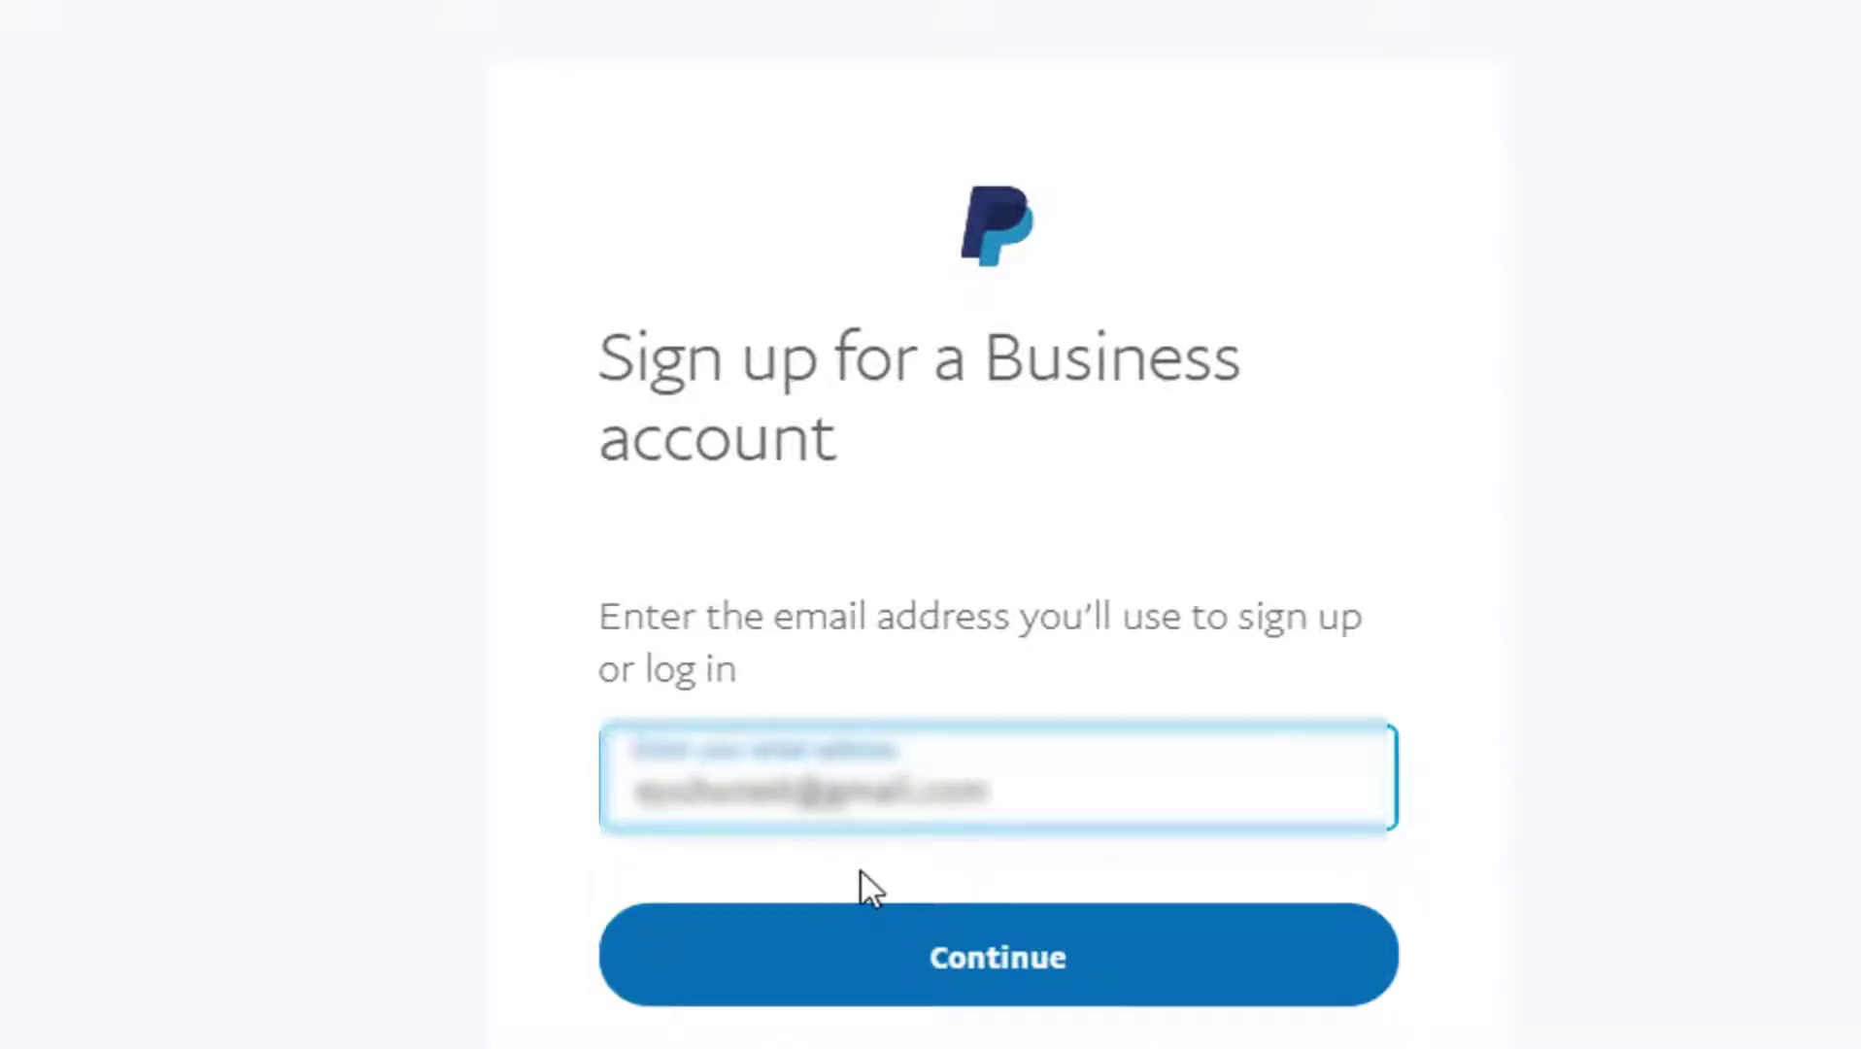
left_click(1146, 962)
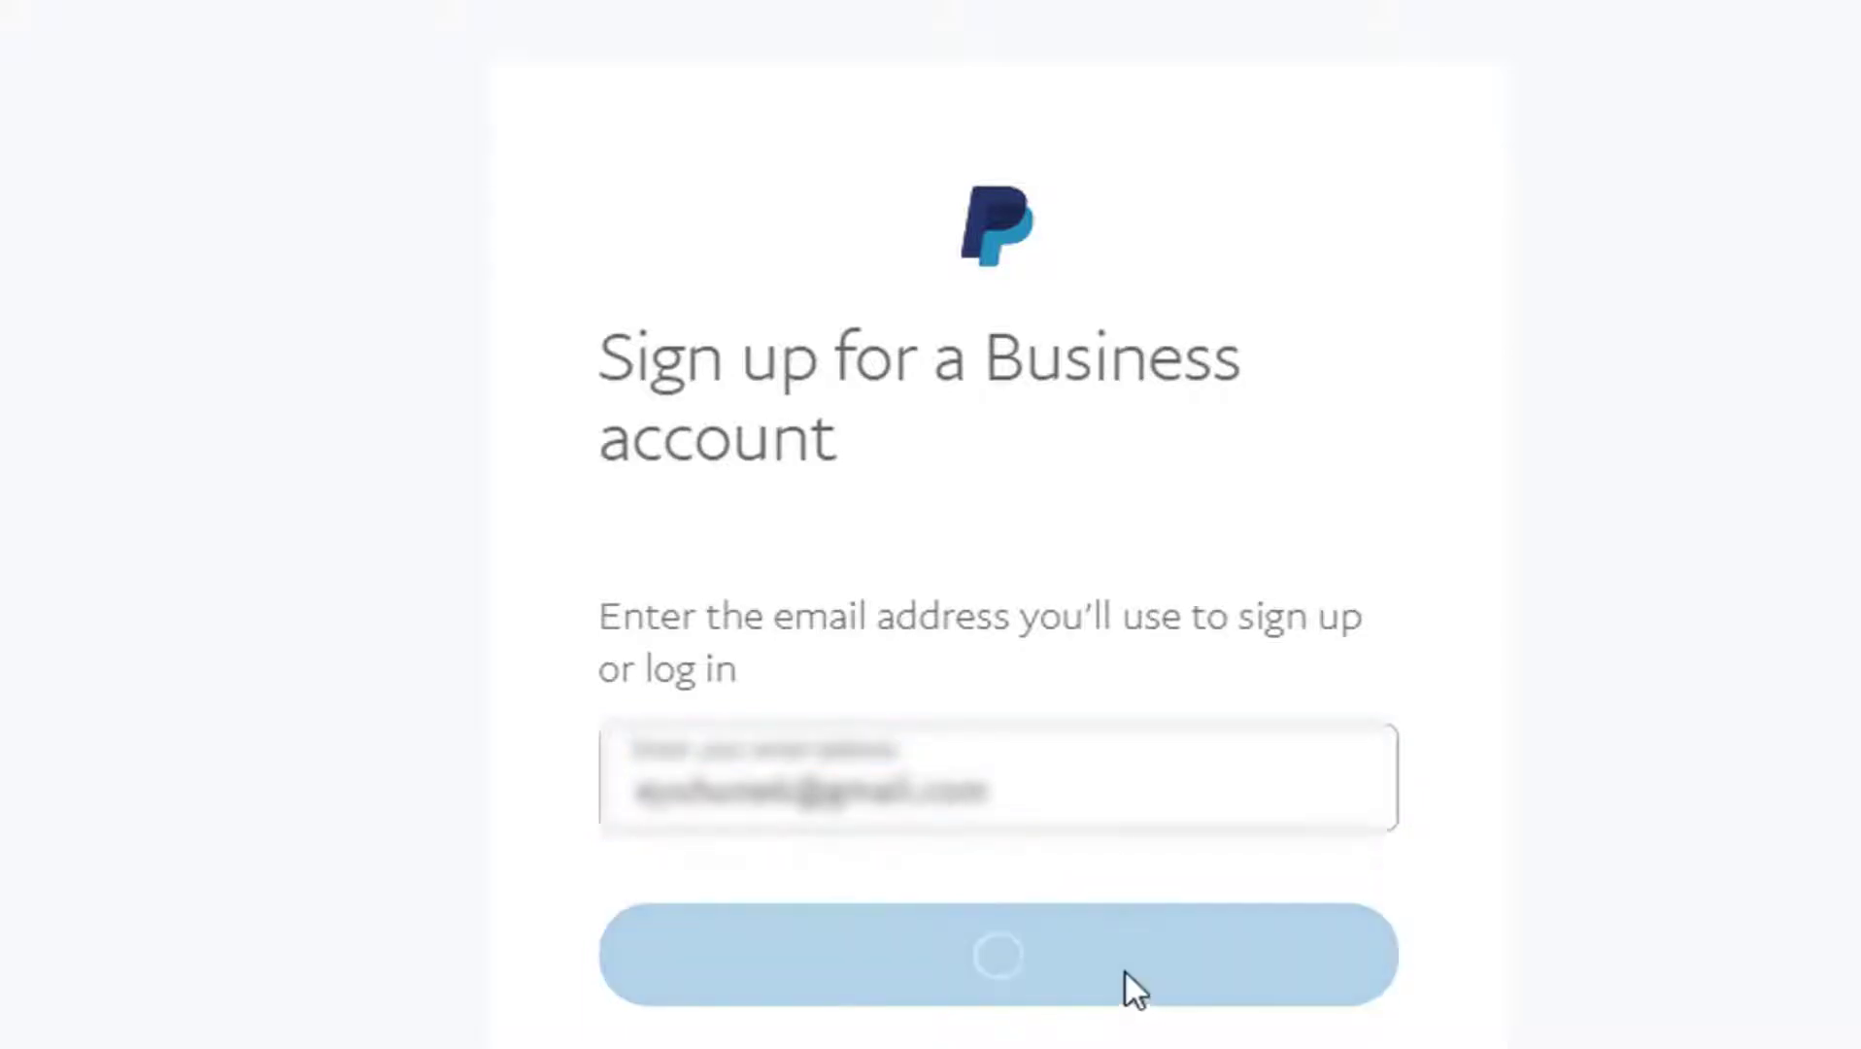
Step: Type the account password in the password field
left_click(983, 729)
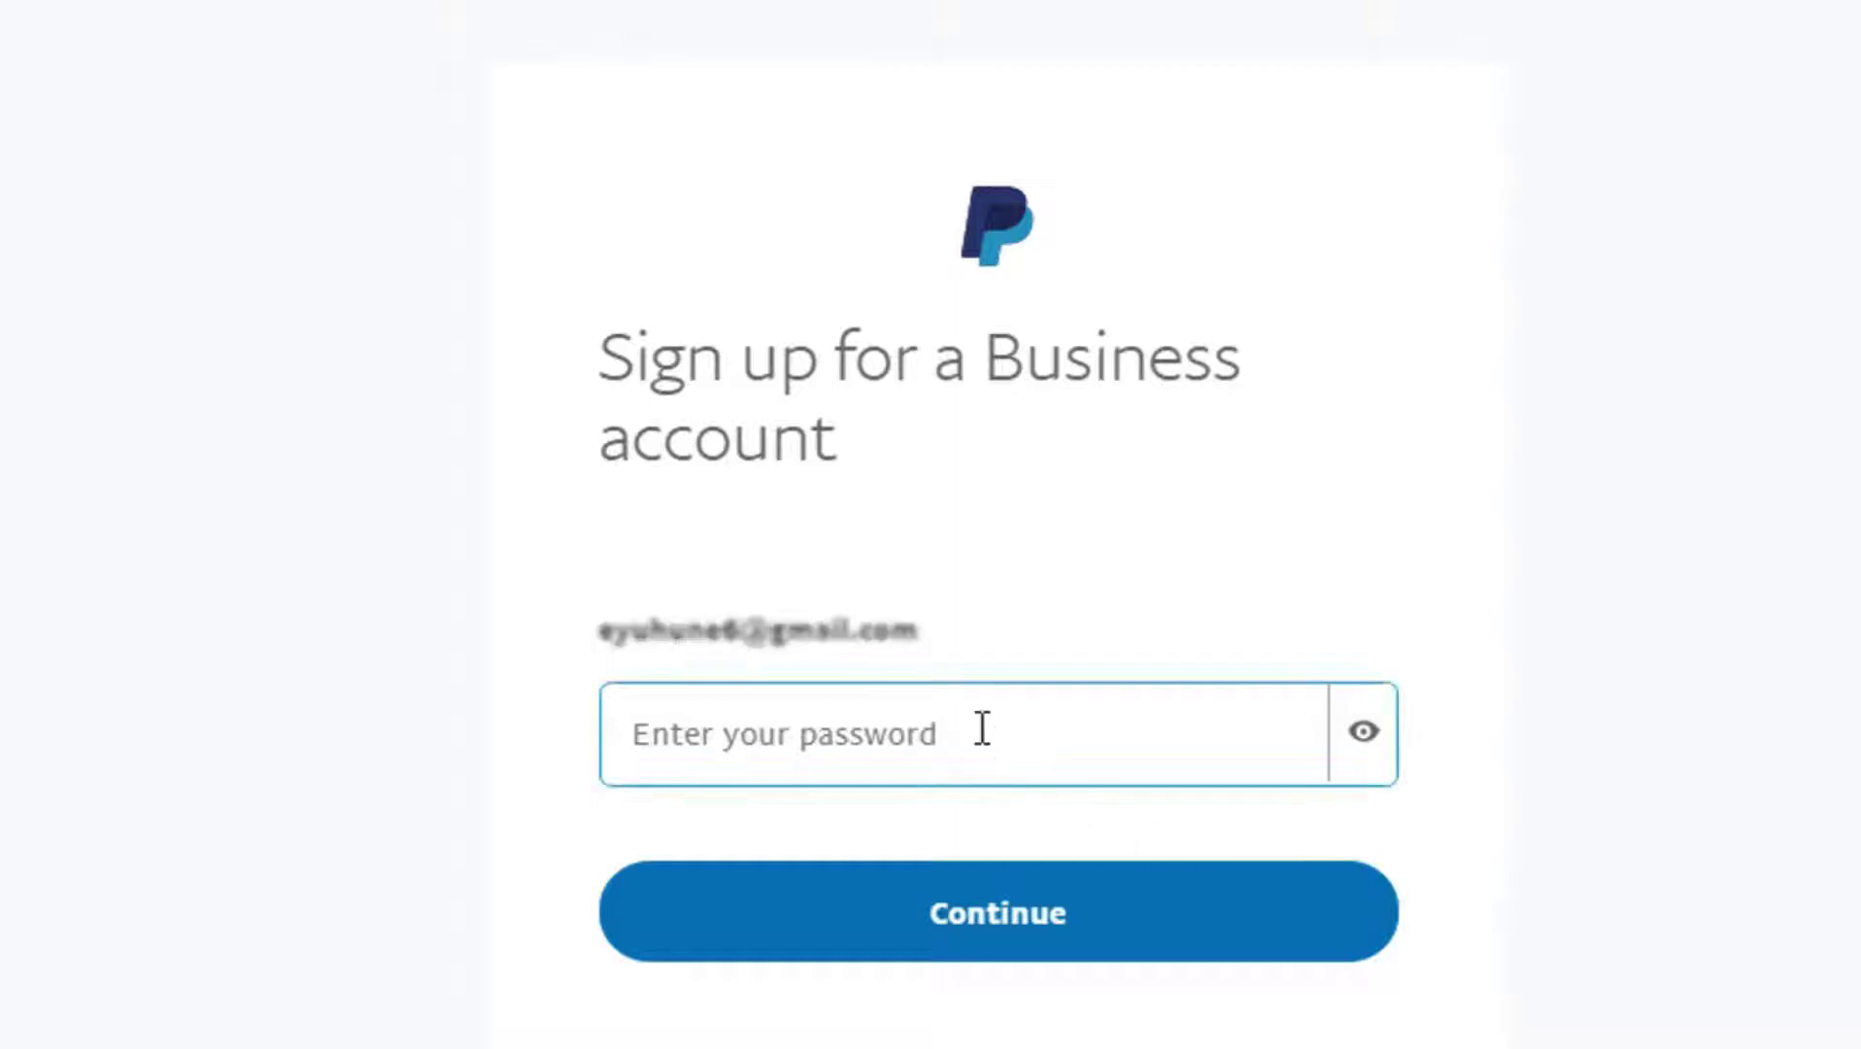
left_click(982, 728)
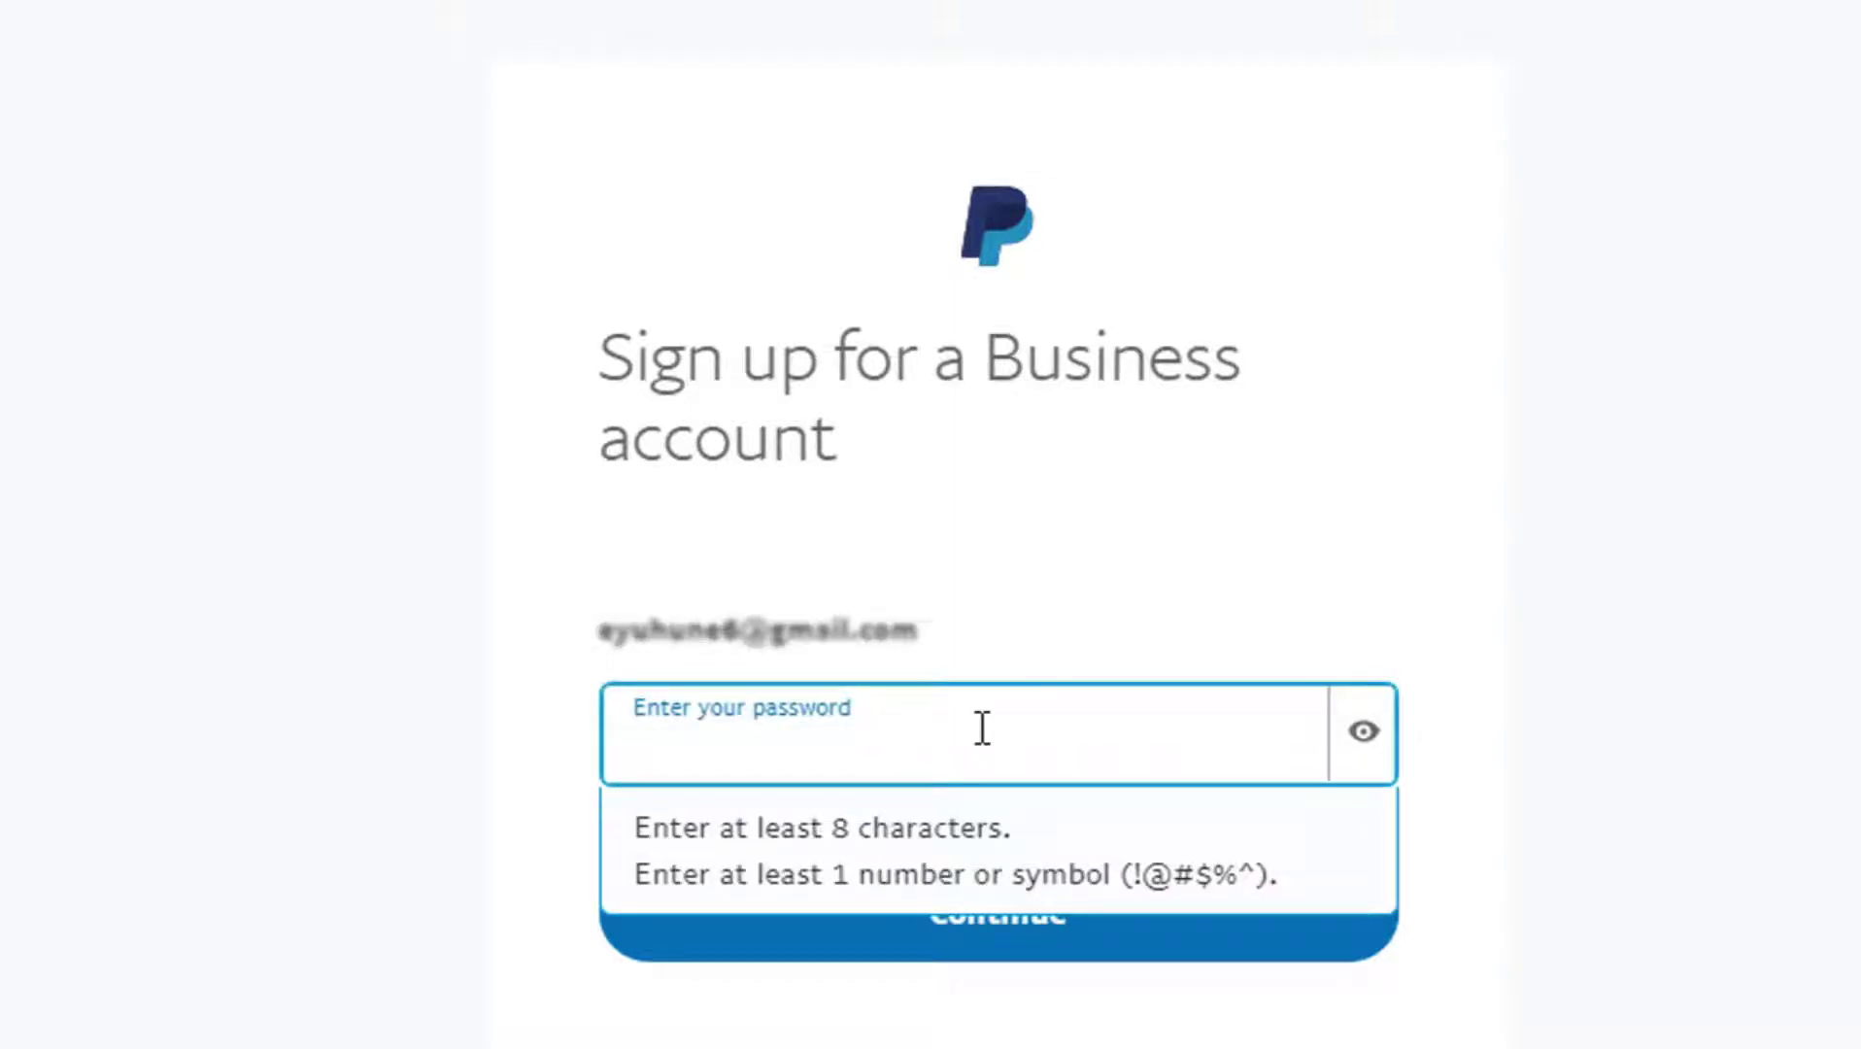
type("•")
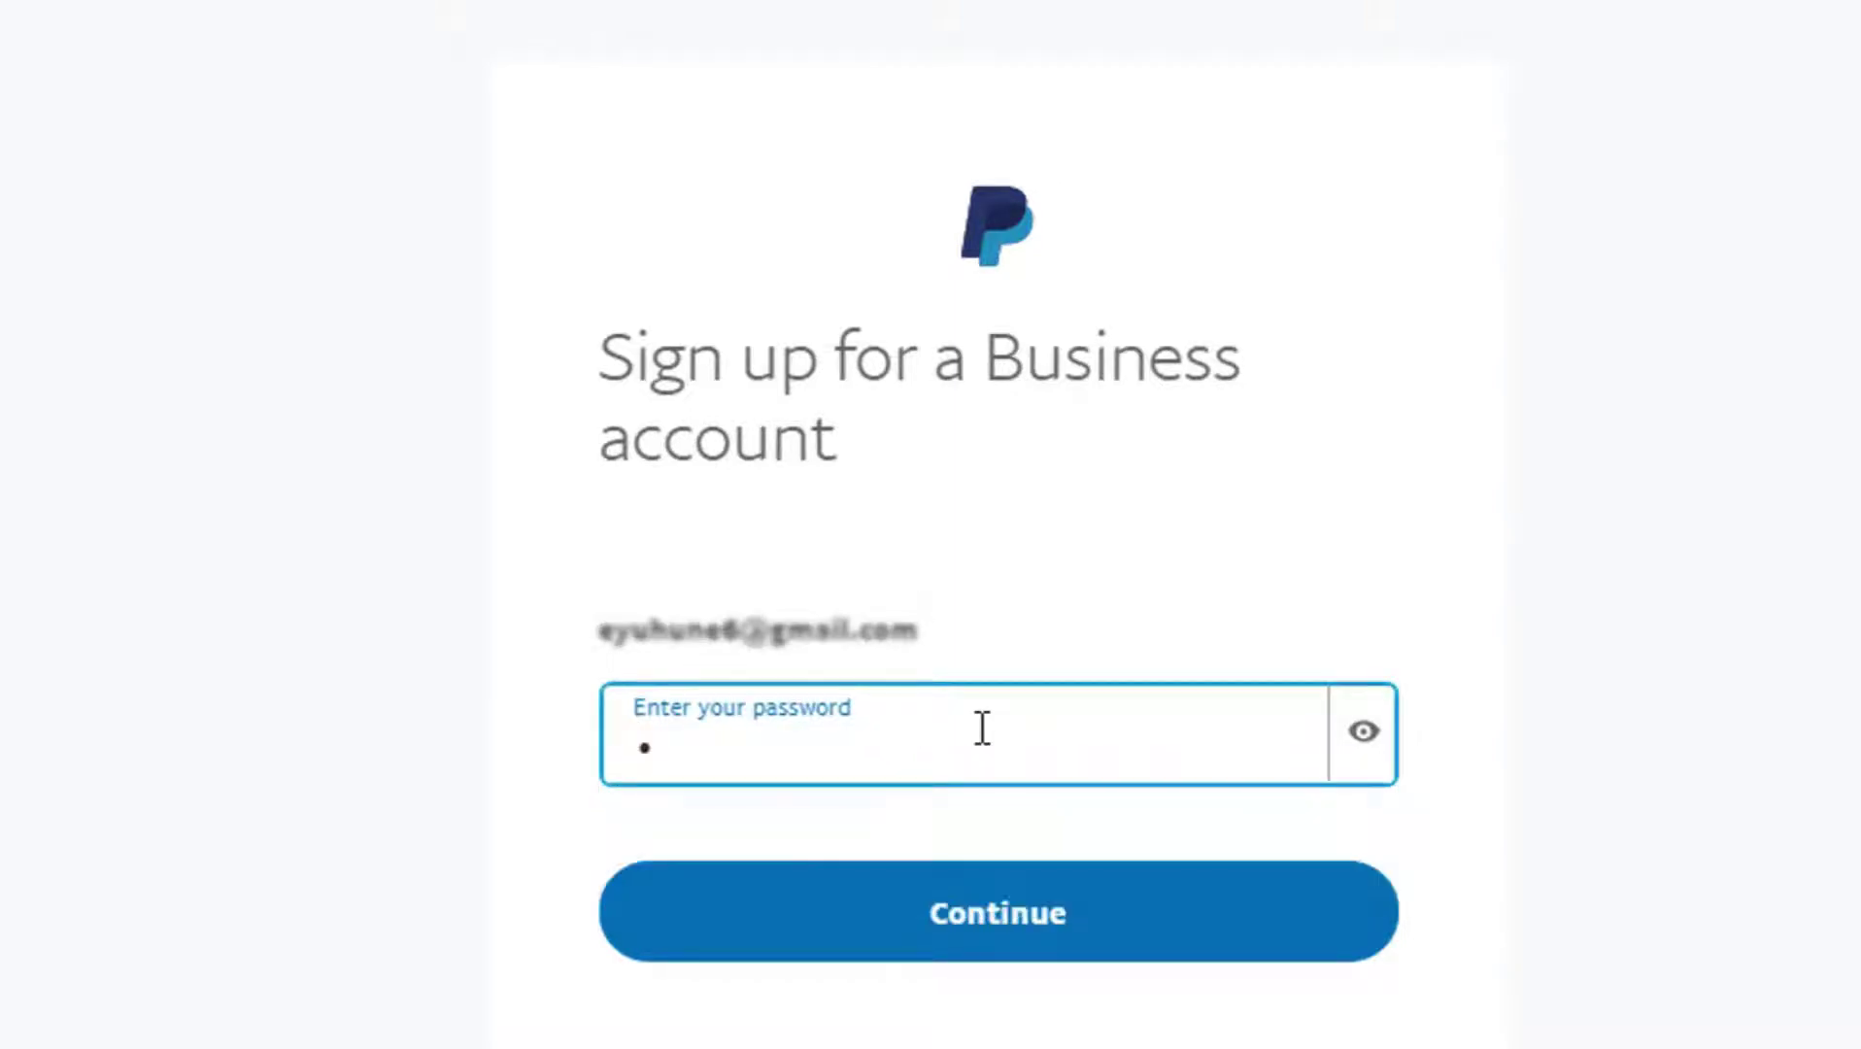
type("•••••••")
Step: Submit the password, then enter the contact's legal first and last name on the business form
key("Return")
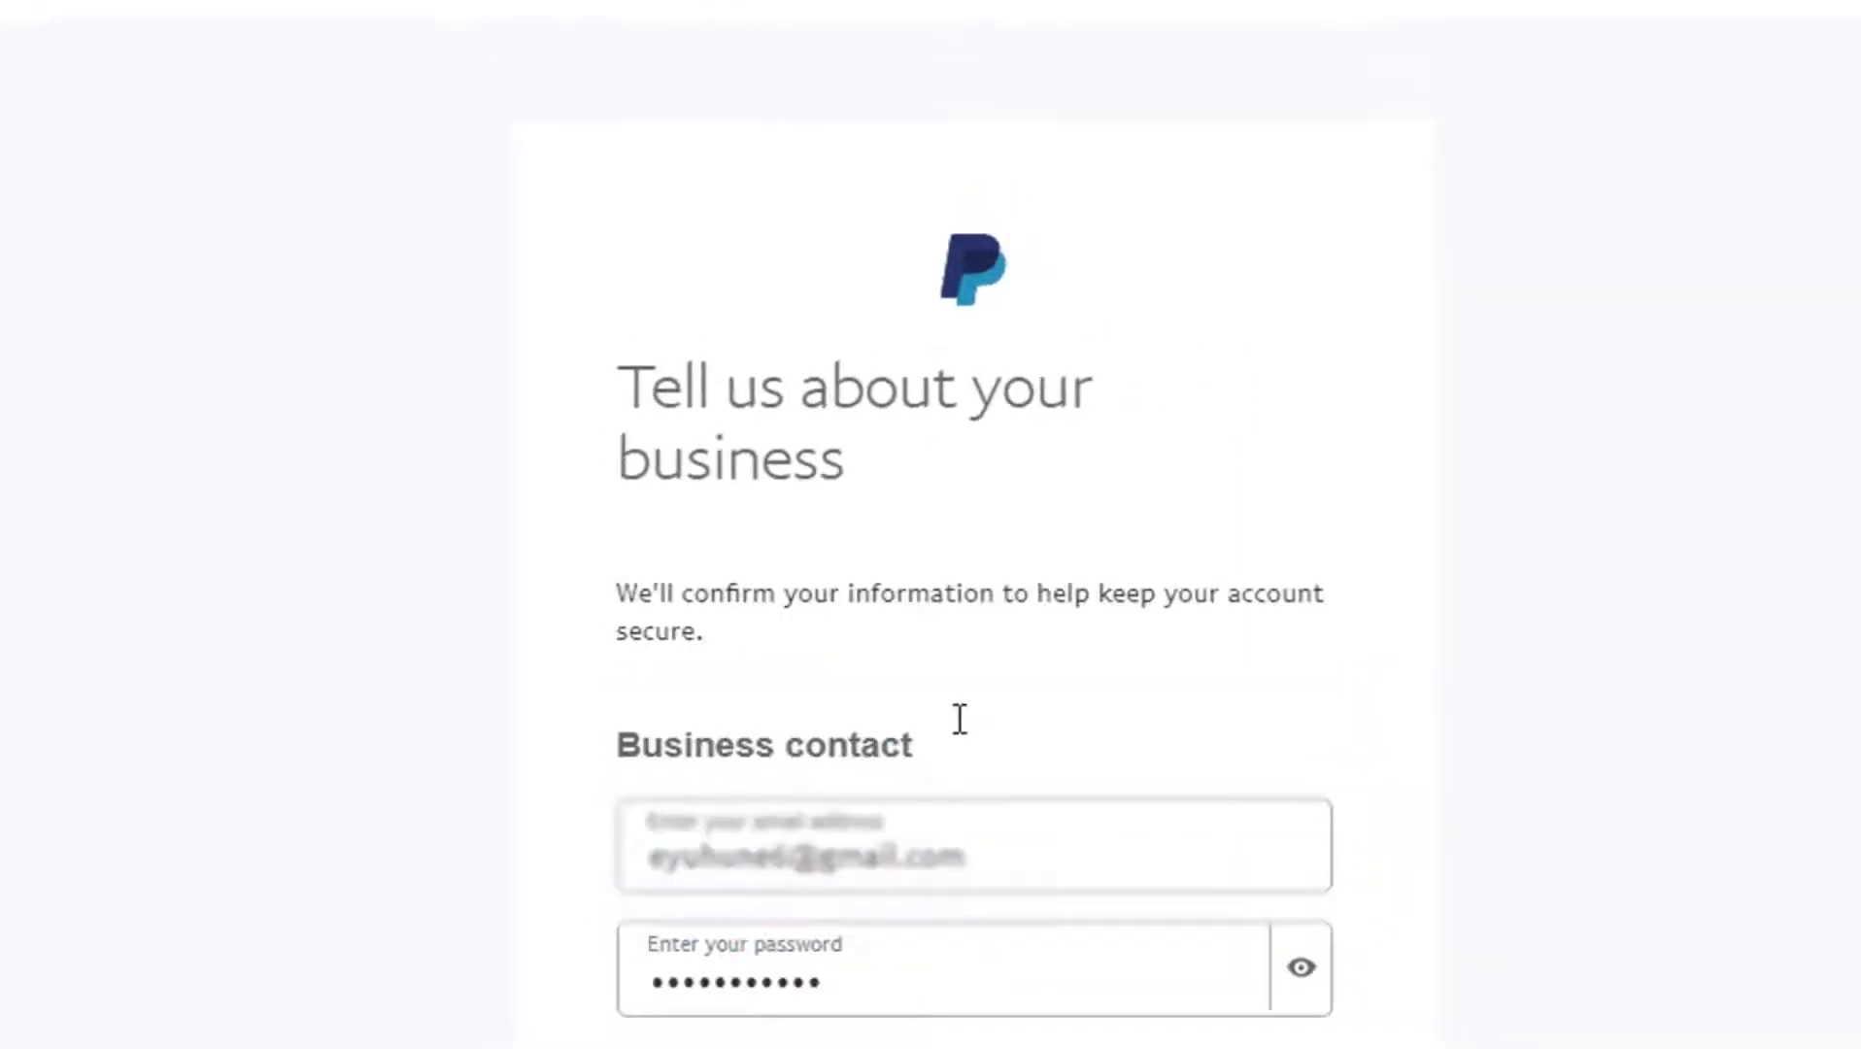
scroll(1229, 678, "down", 3)
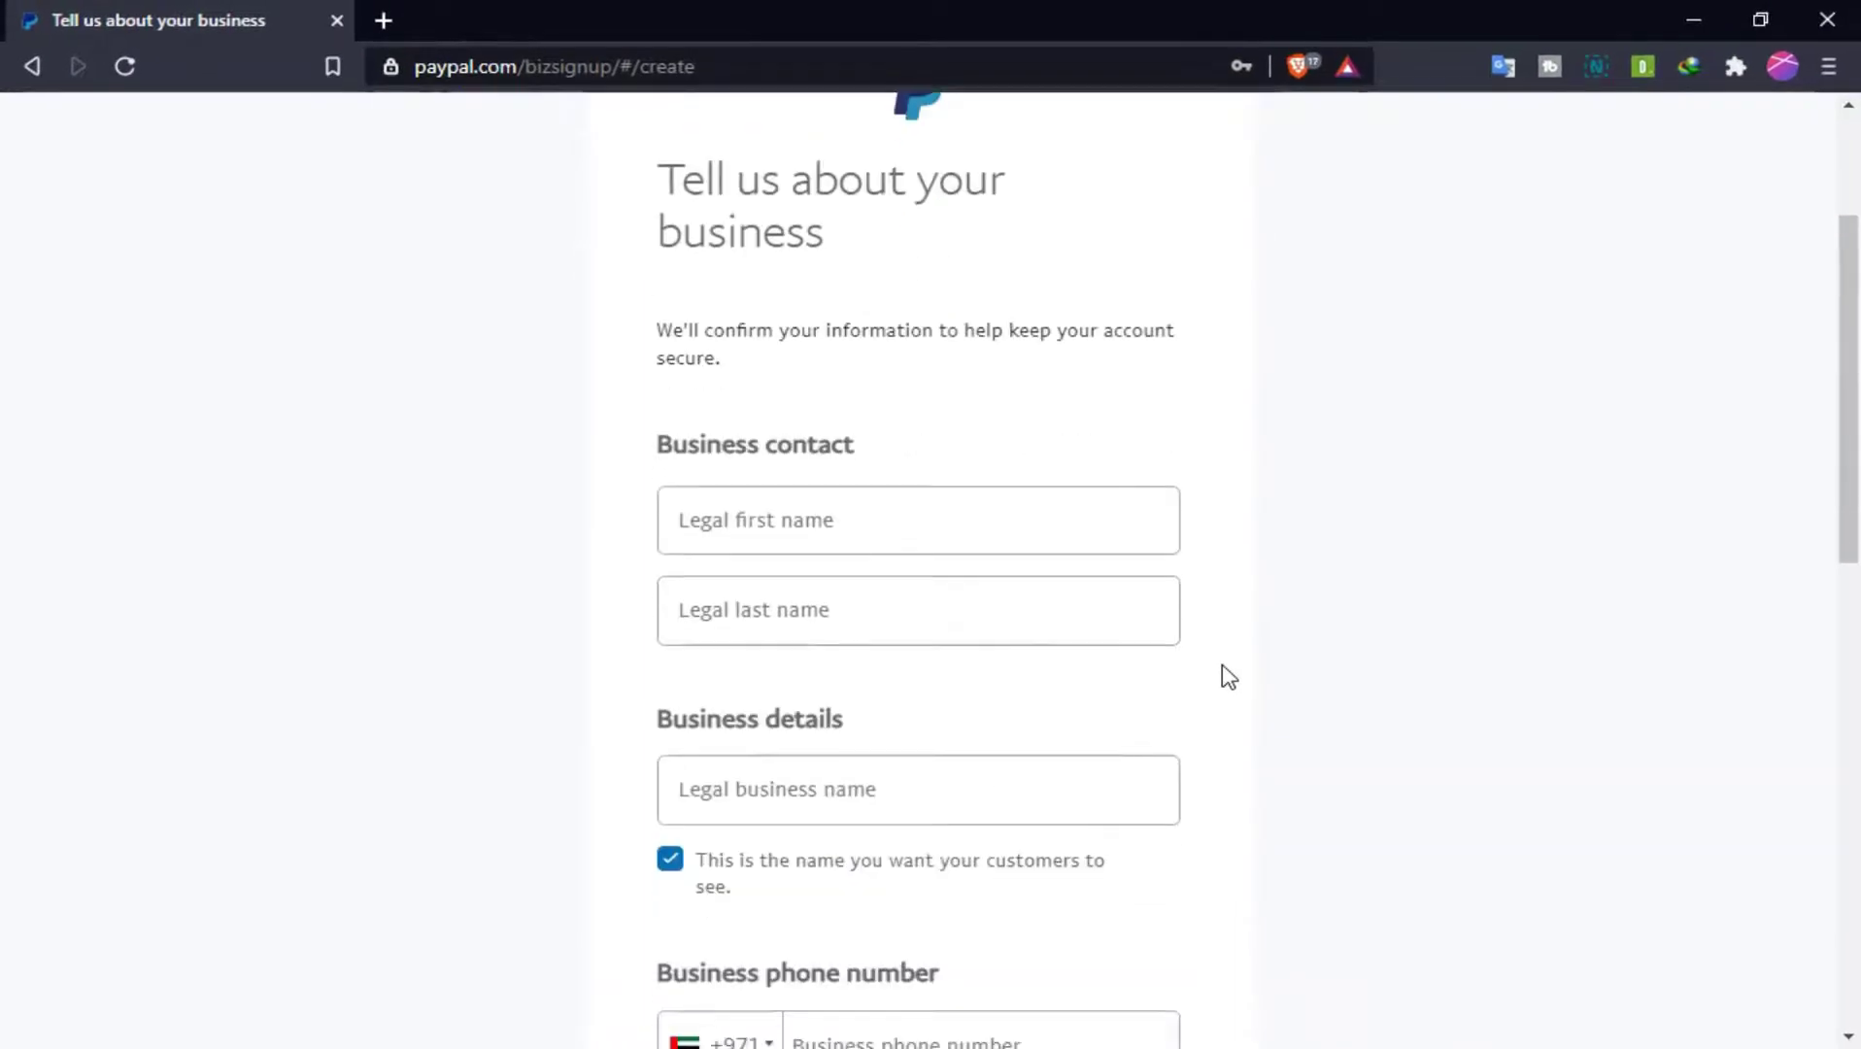
left_click(1020, 602)
left_click(963, 539)
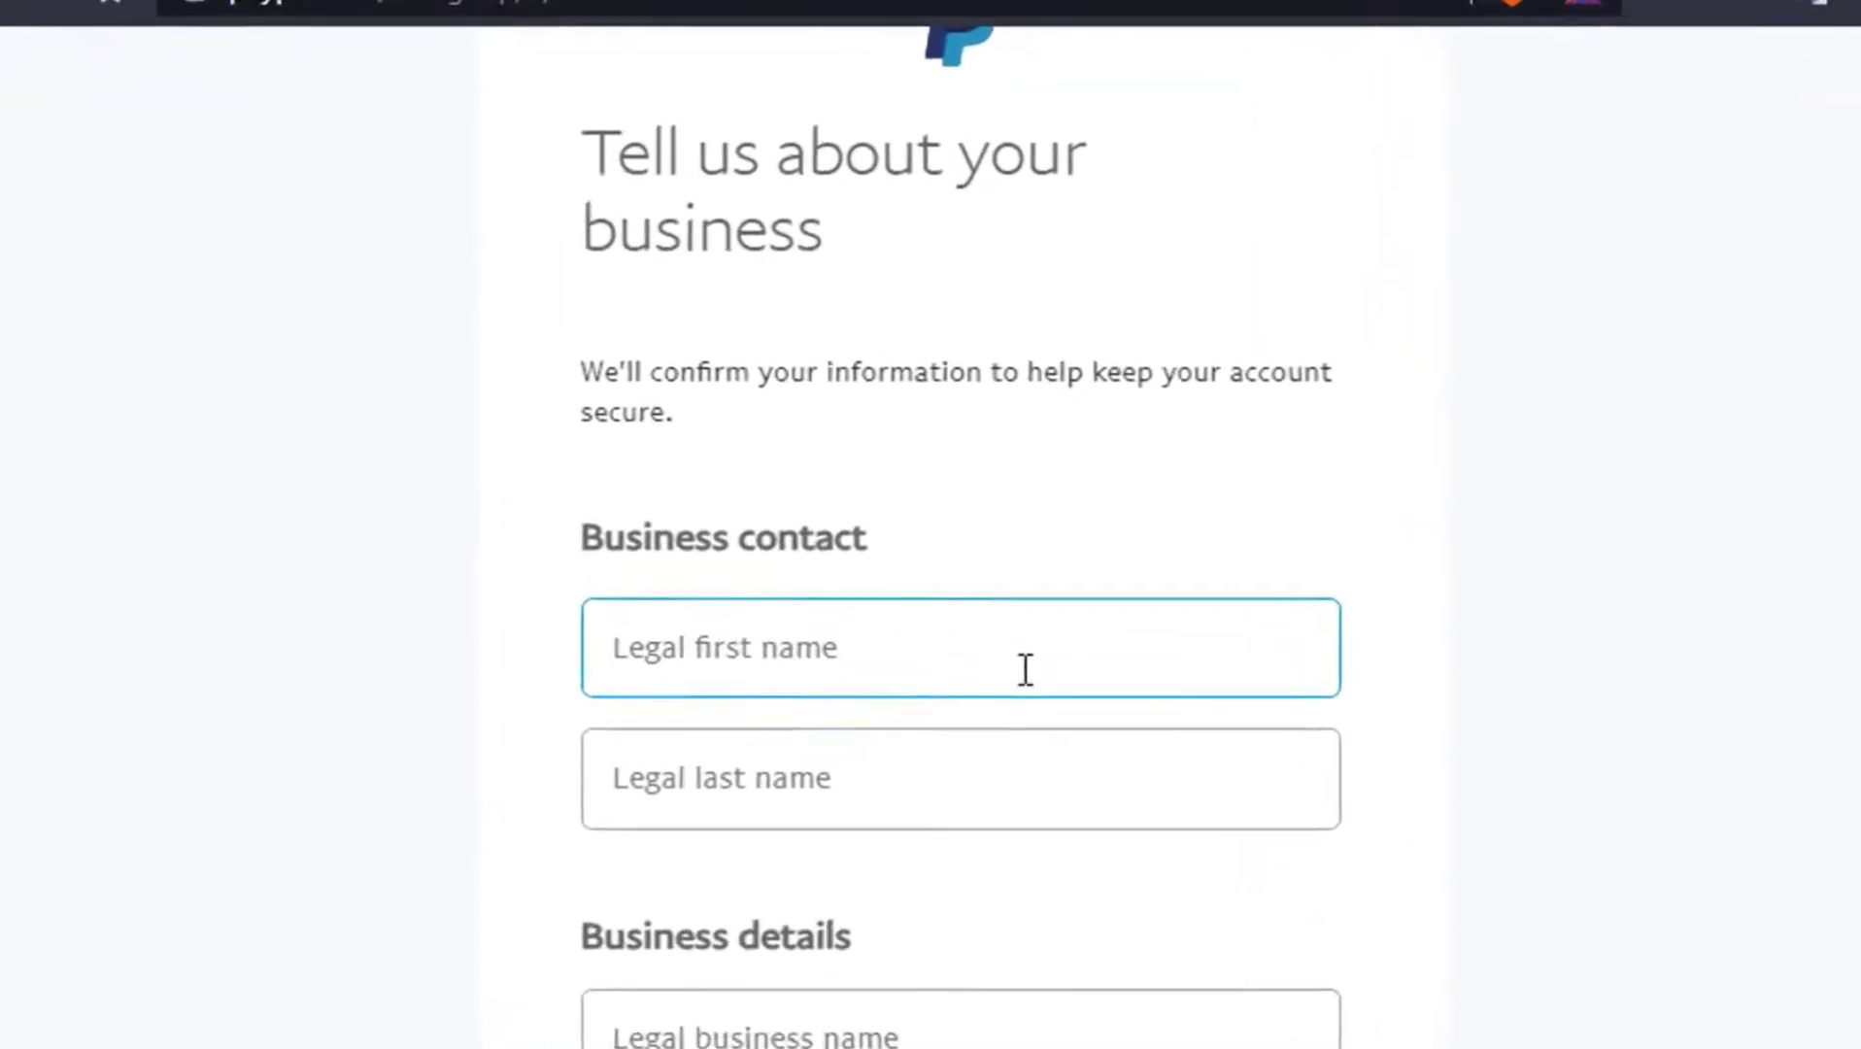
left_click(1046, 714)
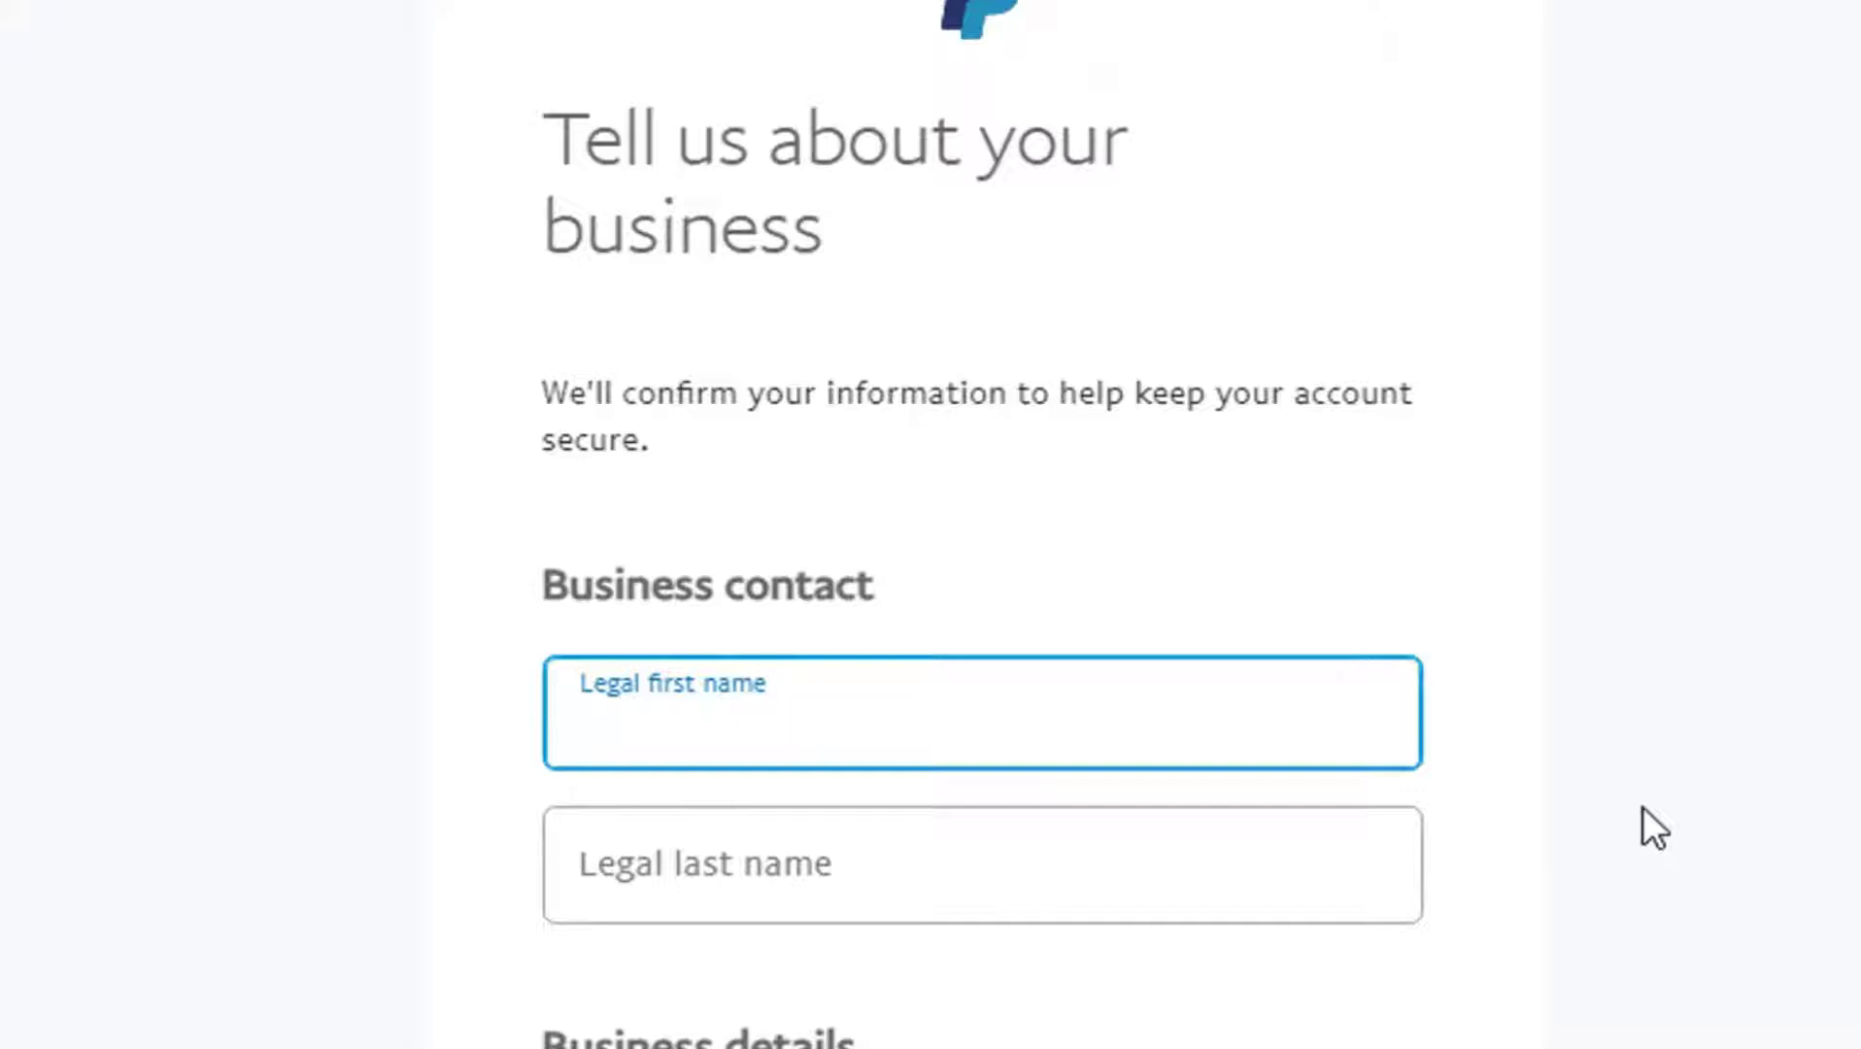
type("Tech")
left_click(1211, 900)
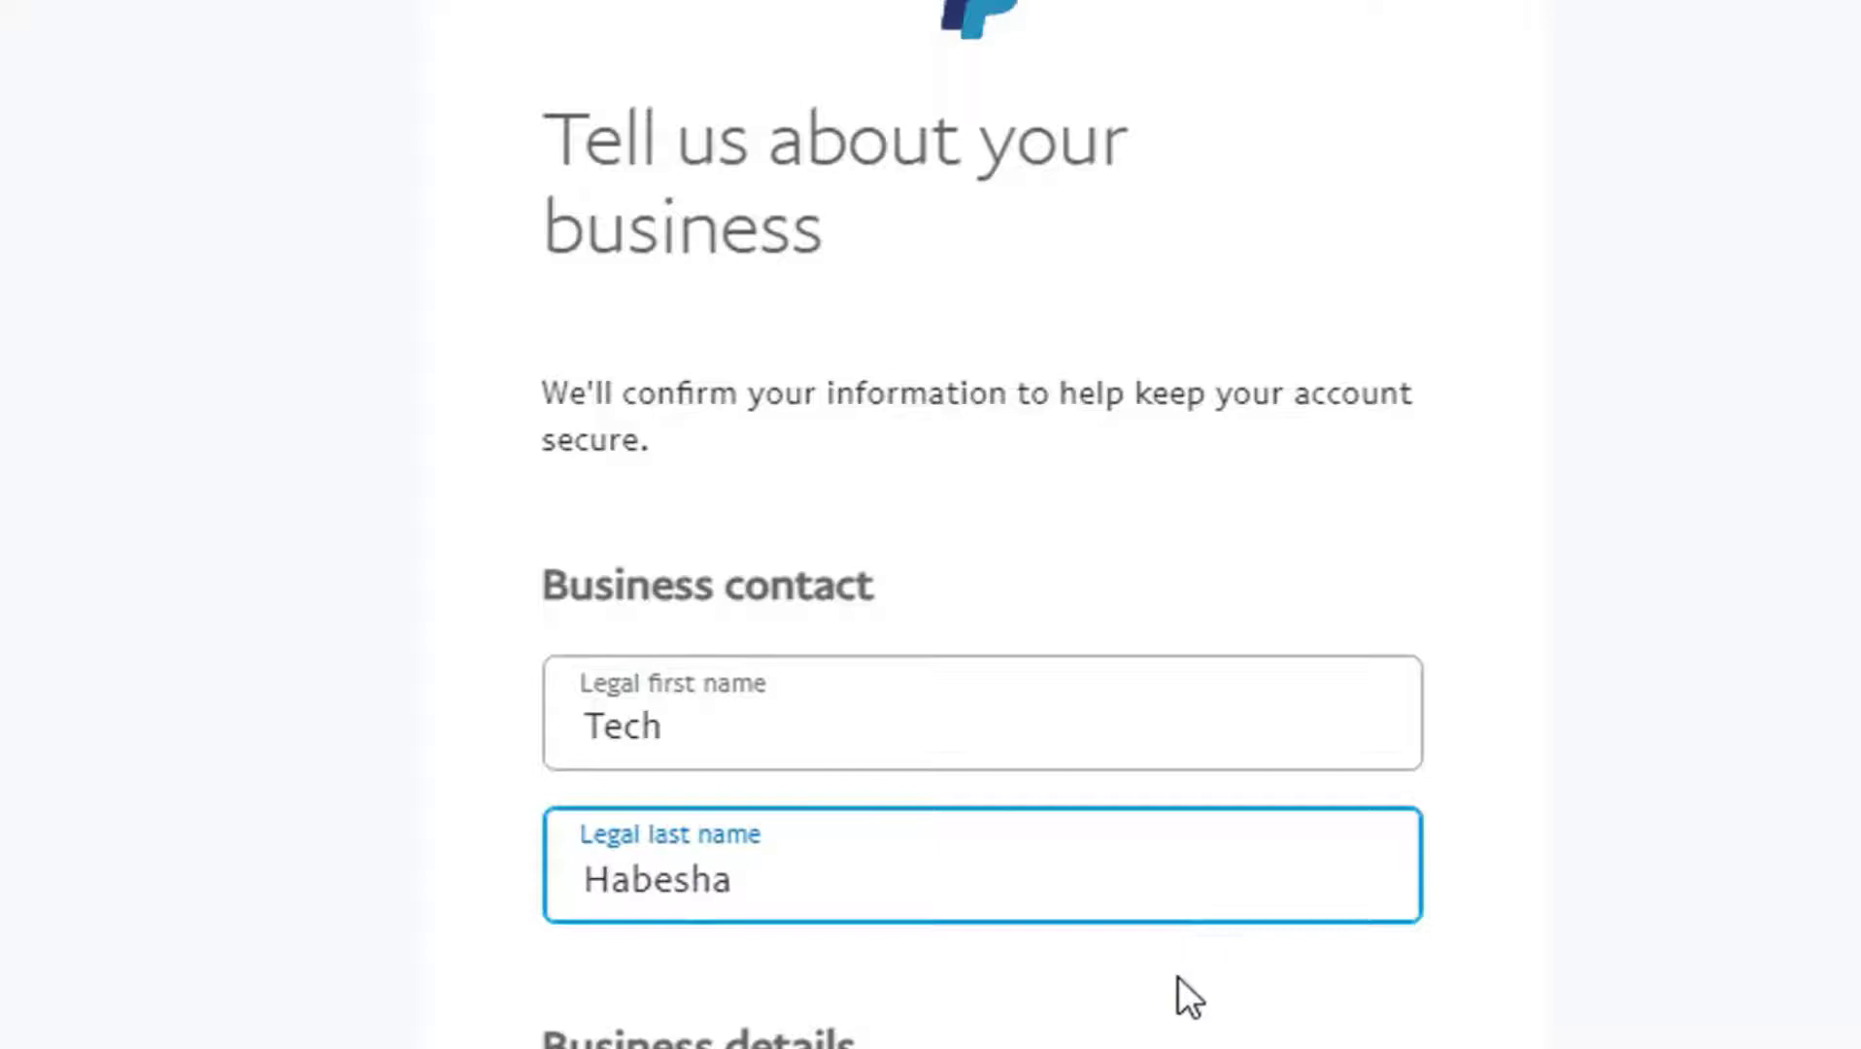
scroll(1186, 1000, "down", 10)
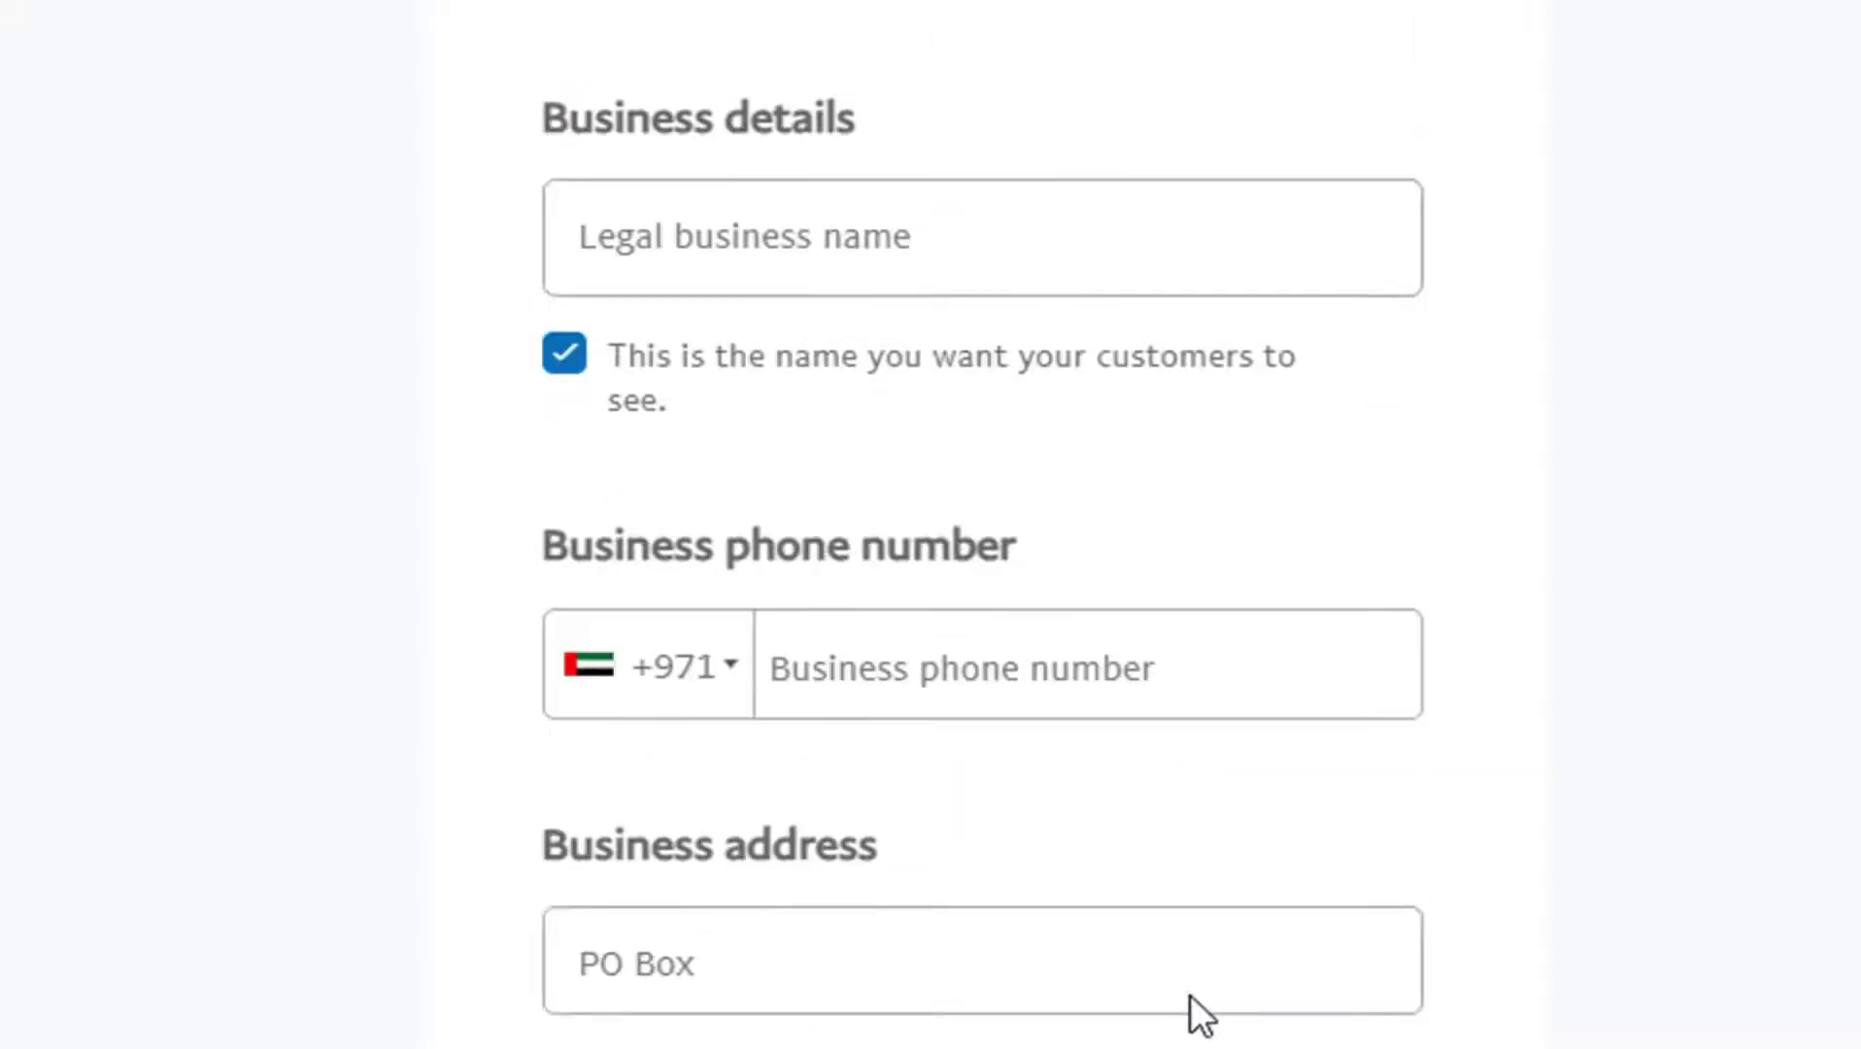
Step: Enter 'Tech Habesha' as the legal business name
left_click(955, 267)
type("Tech HA")
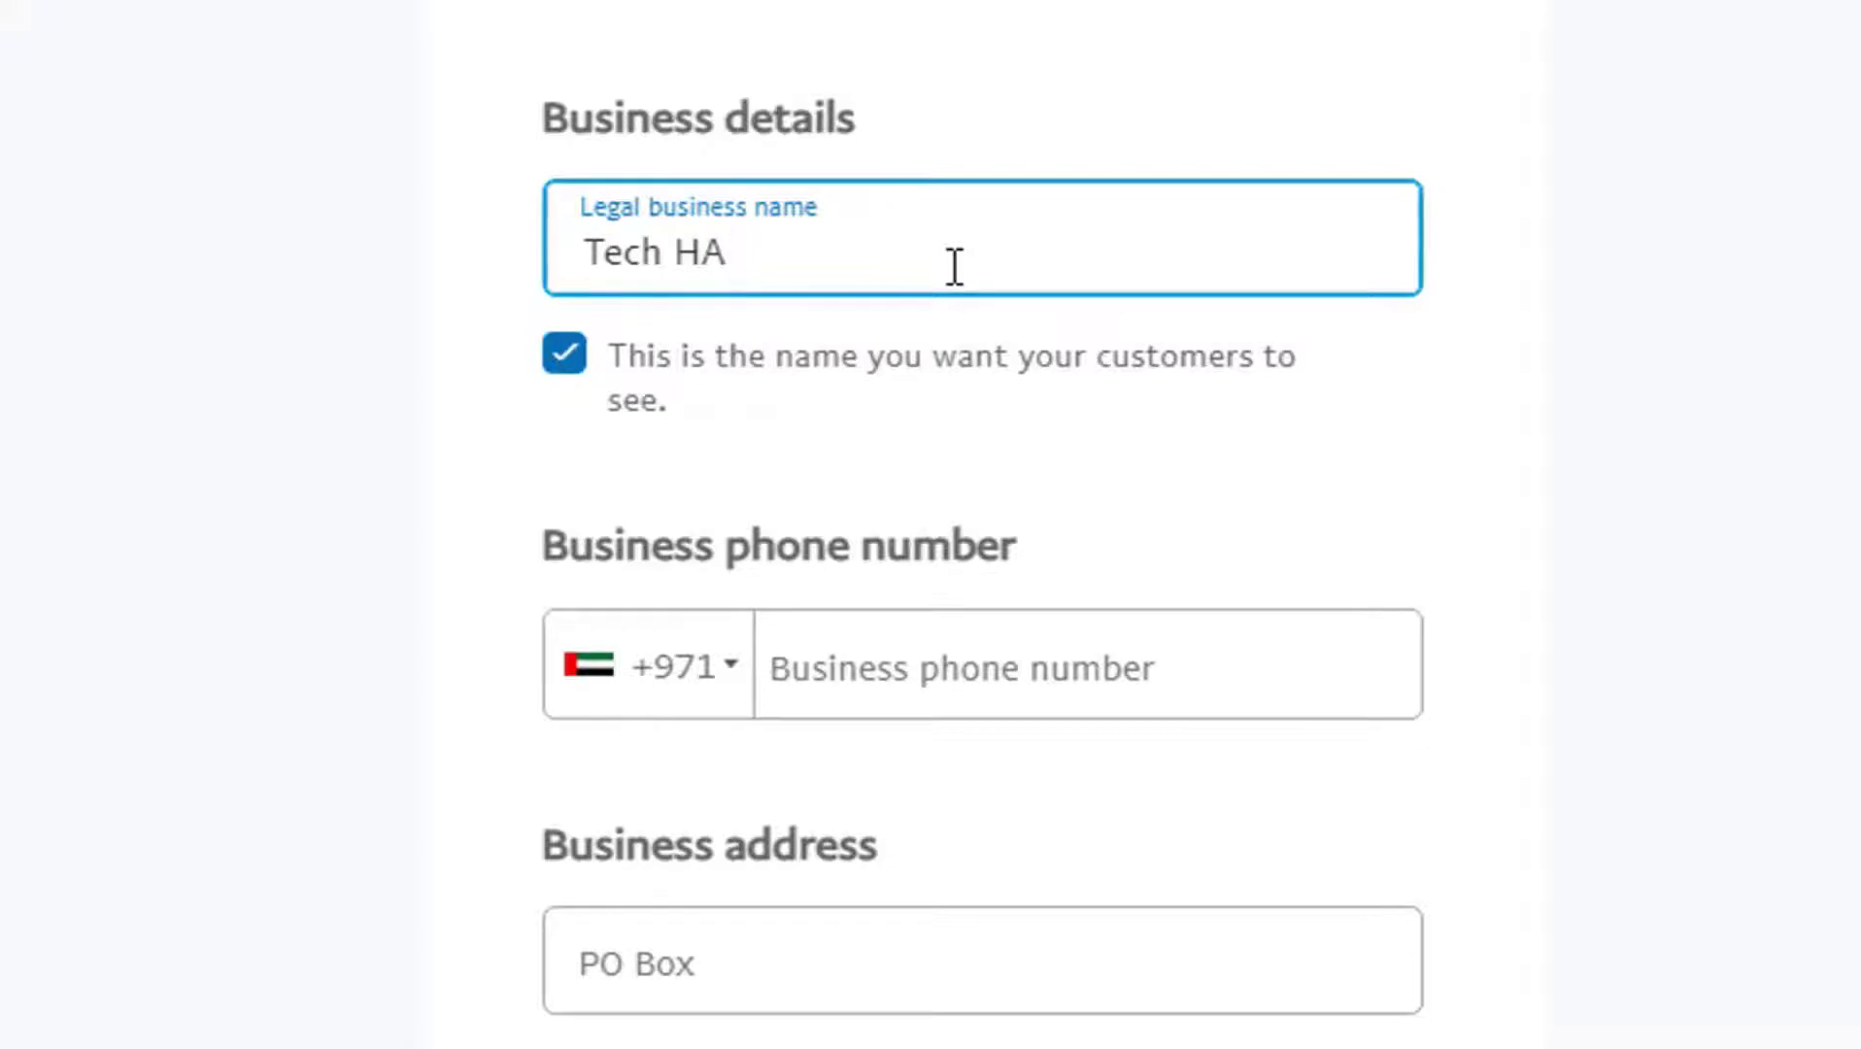
key("BackSpace")
type("abesha")
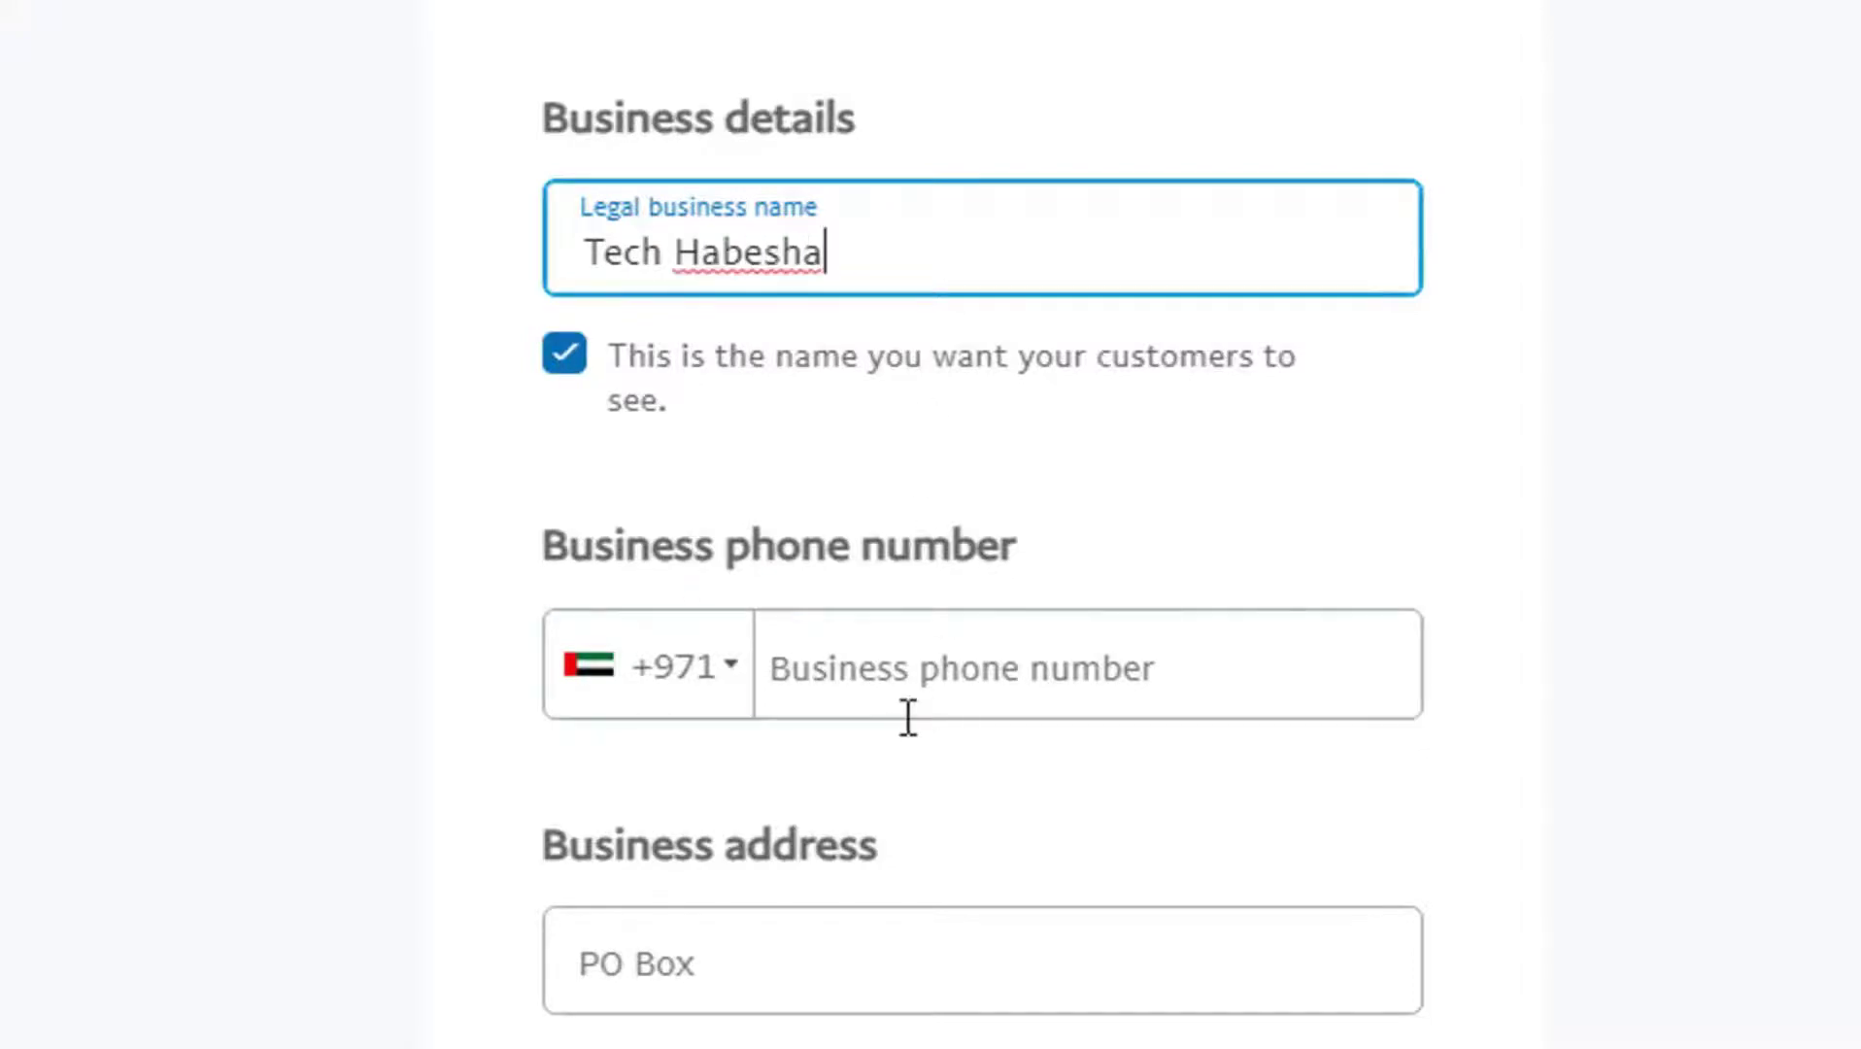
Step: Choose Ethiopia's +251 calling code and enter the business phone number
left_click(740, 698)
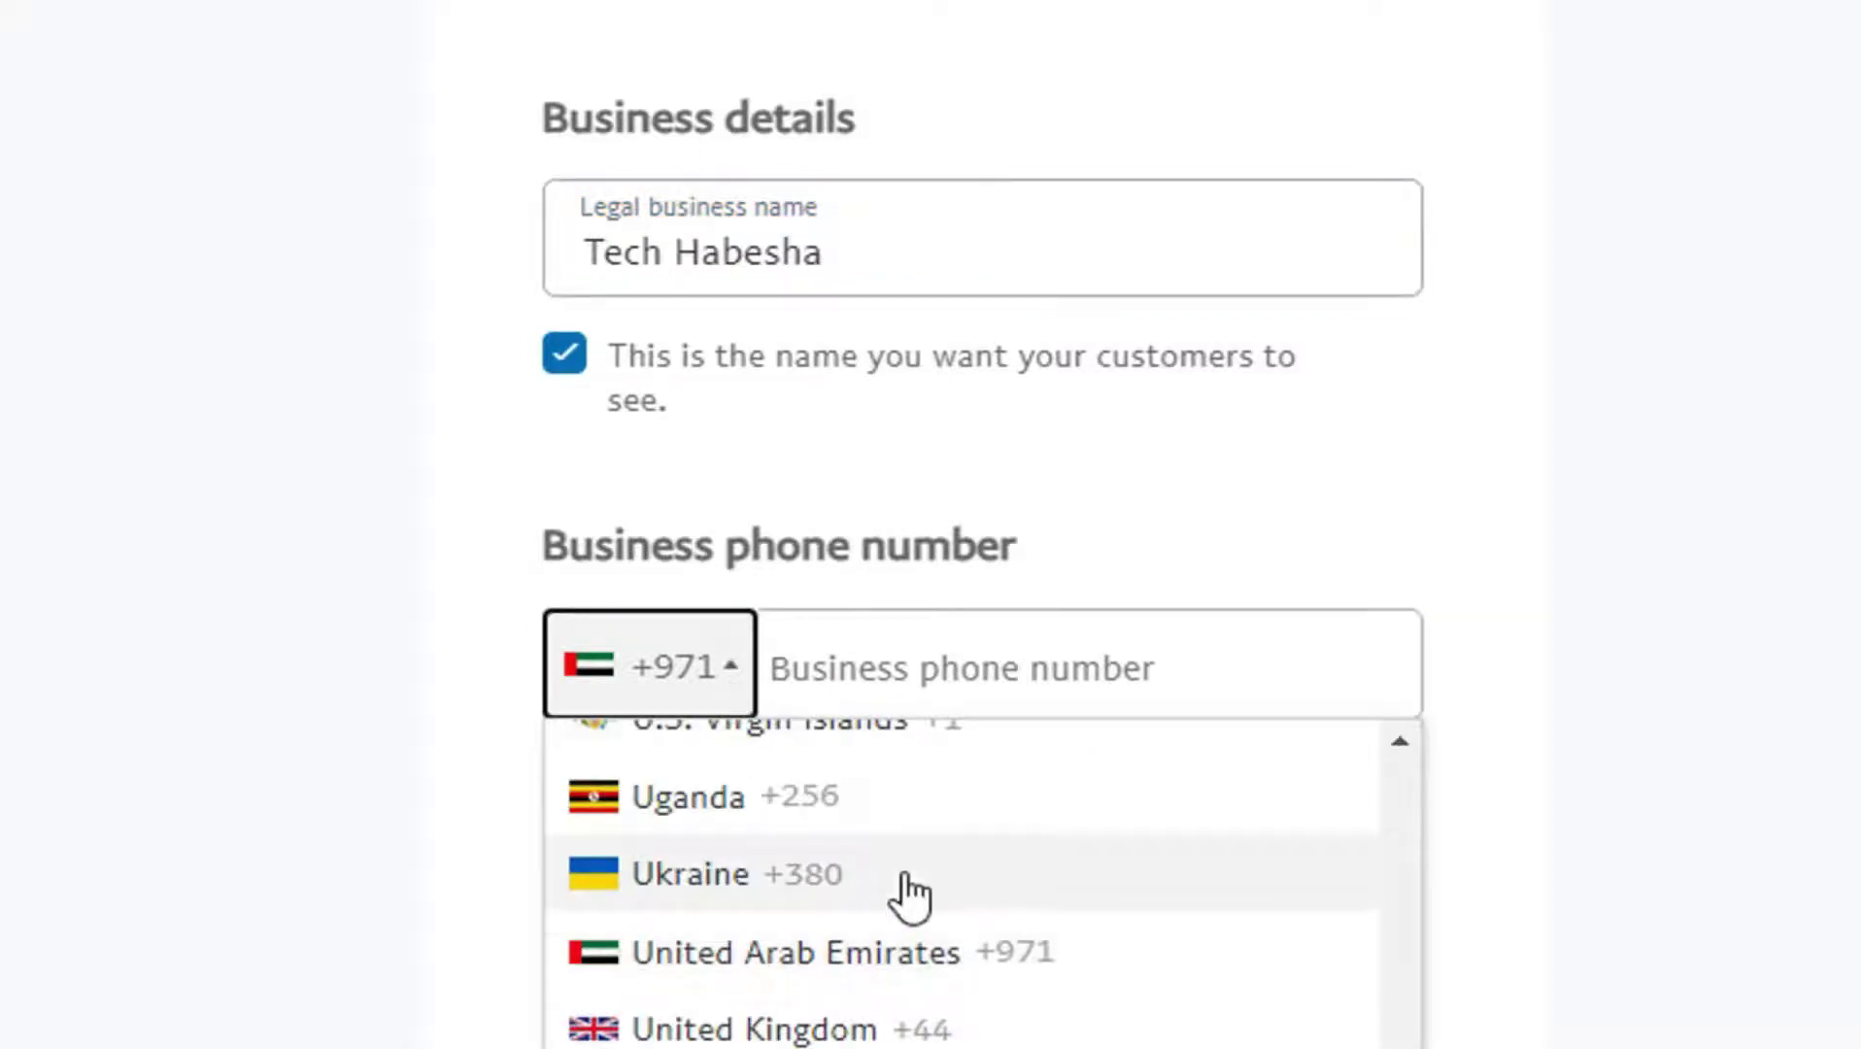
scroll(962, 884, "up", 20)
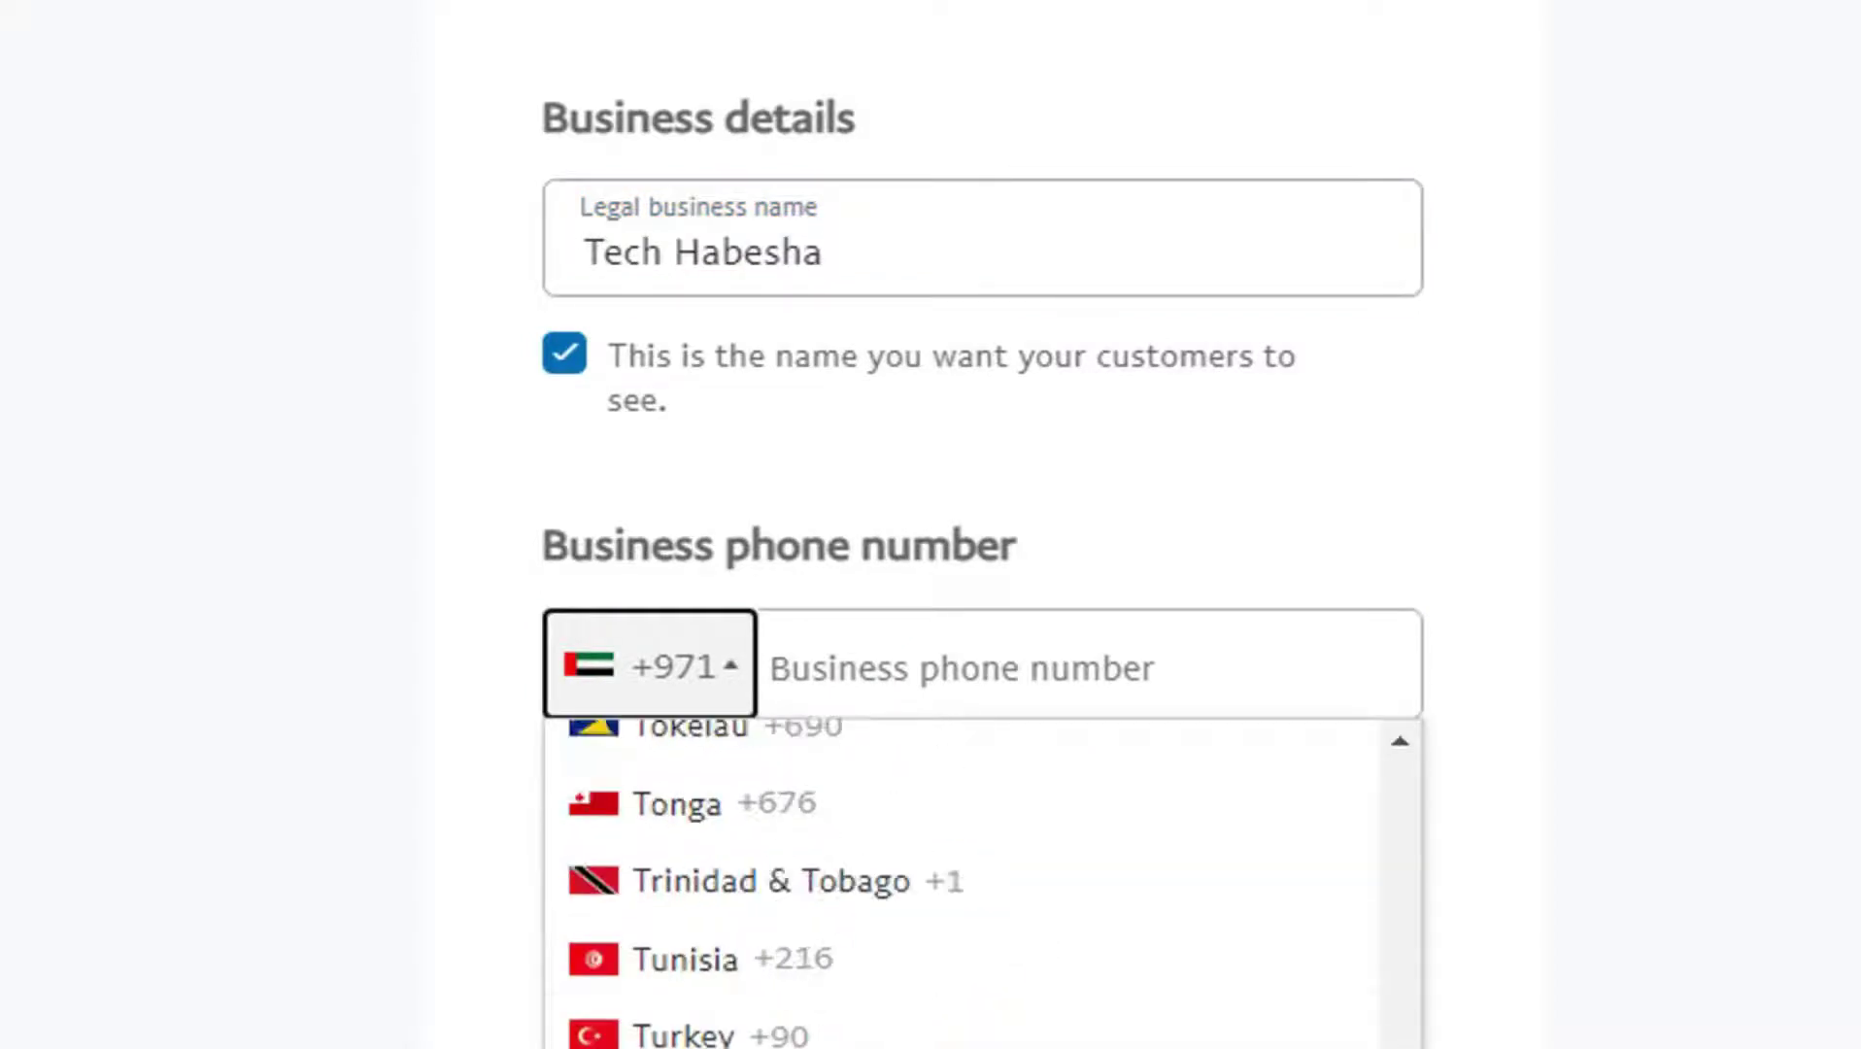
left_click_drag(1399, 1041, 1383, 888)
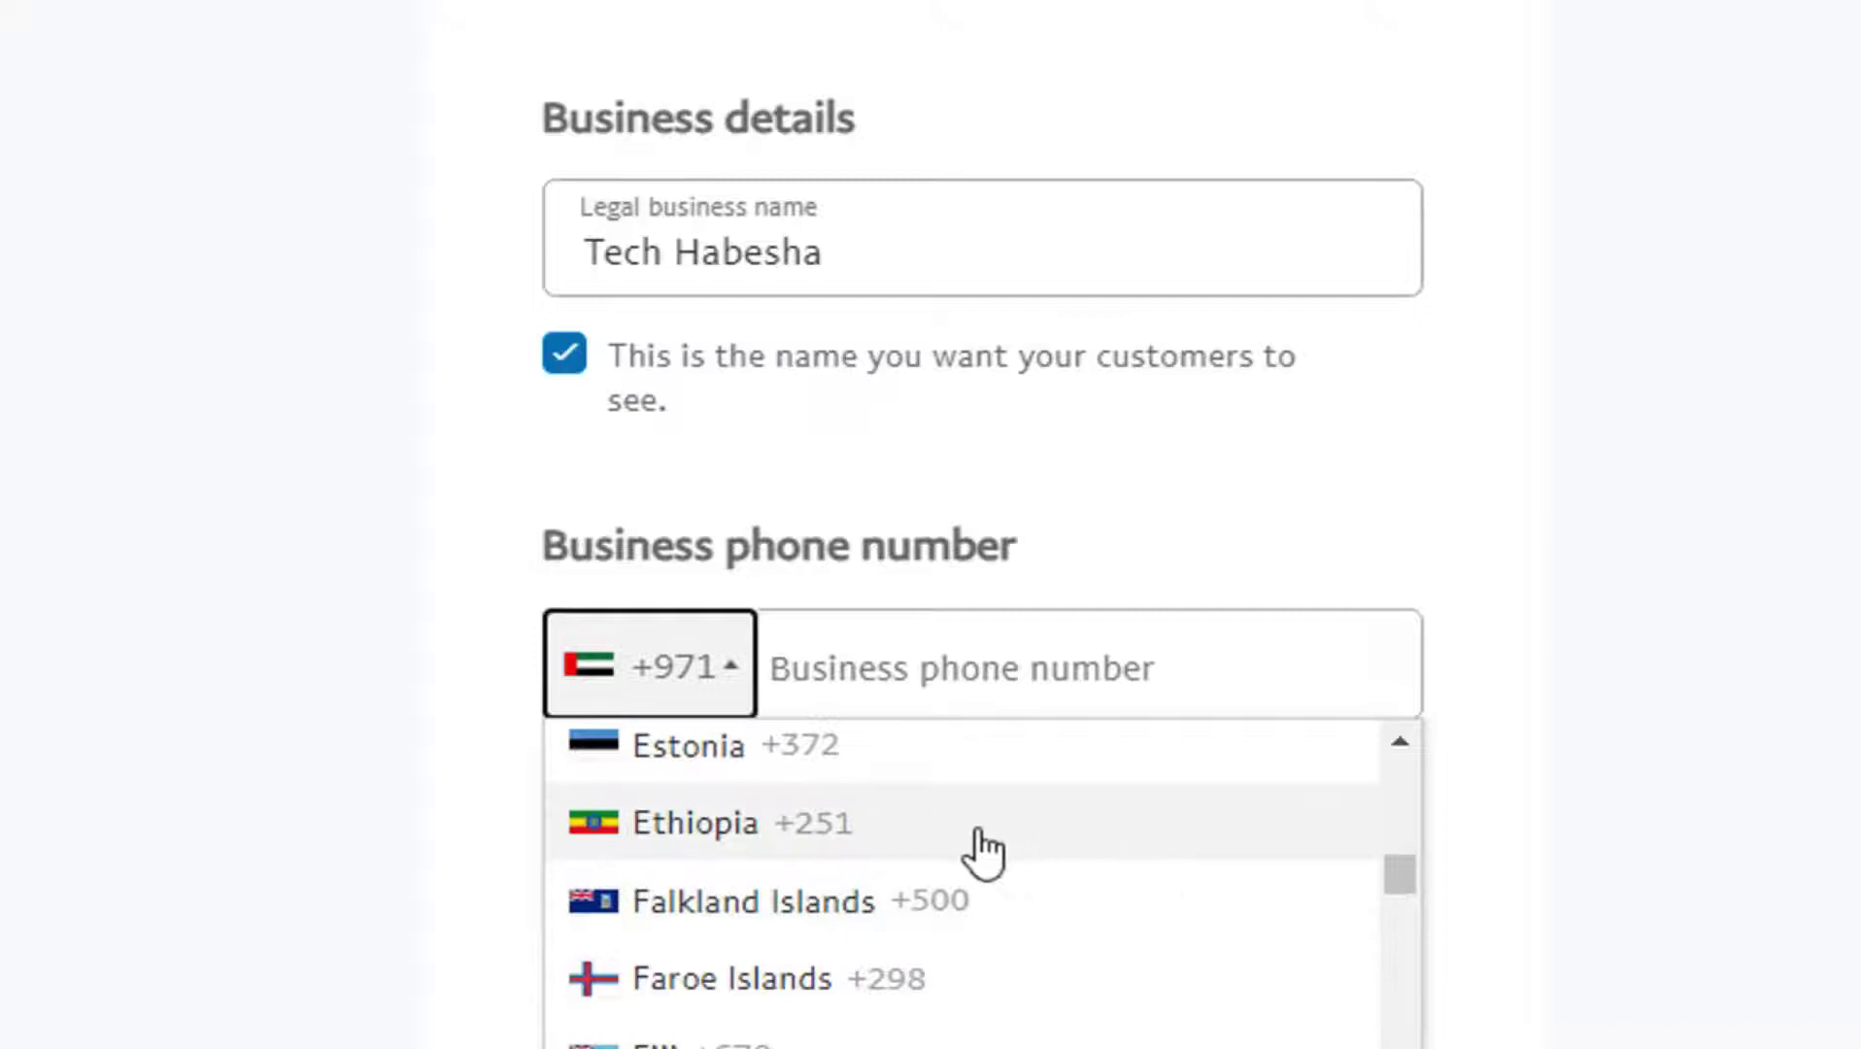
left_click(675, 833)
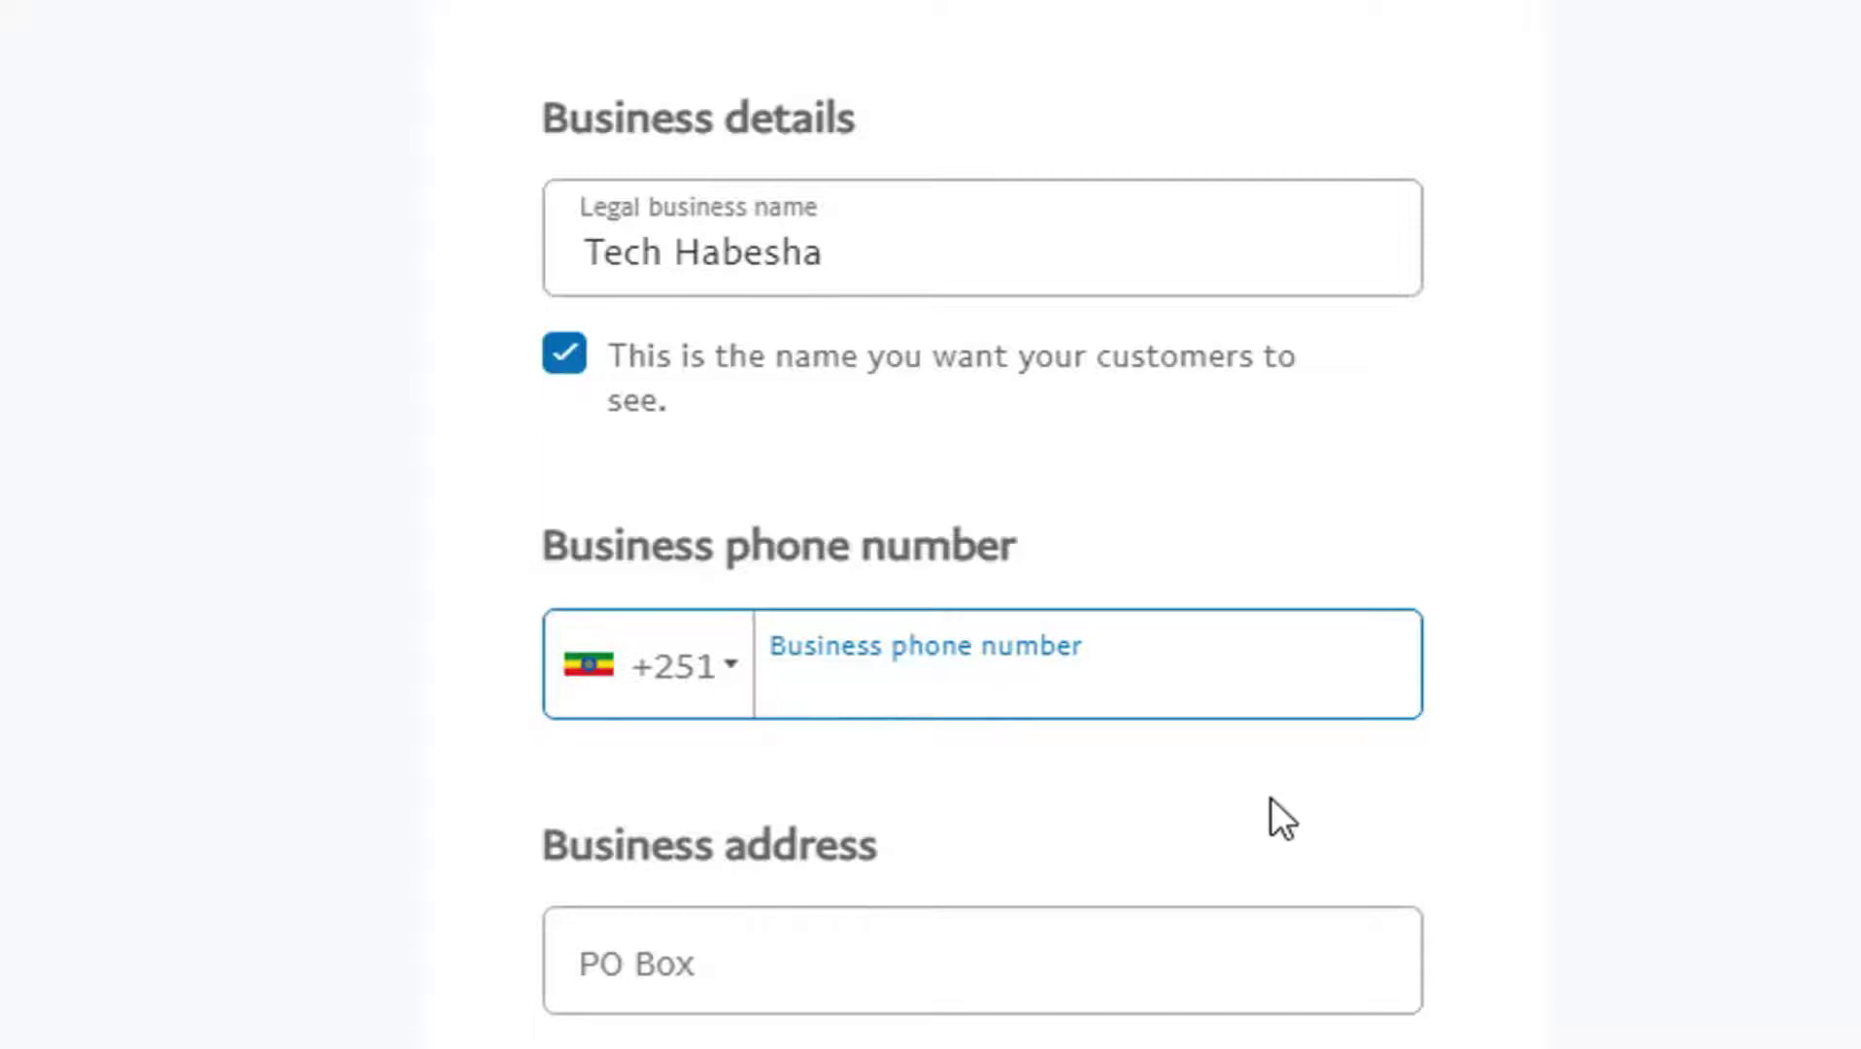
type("935")
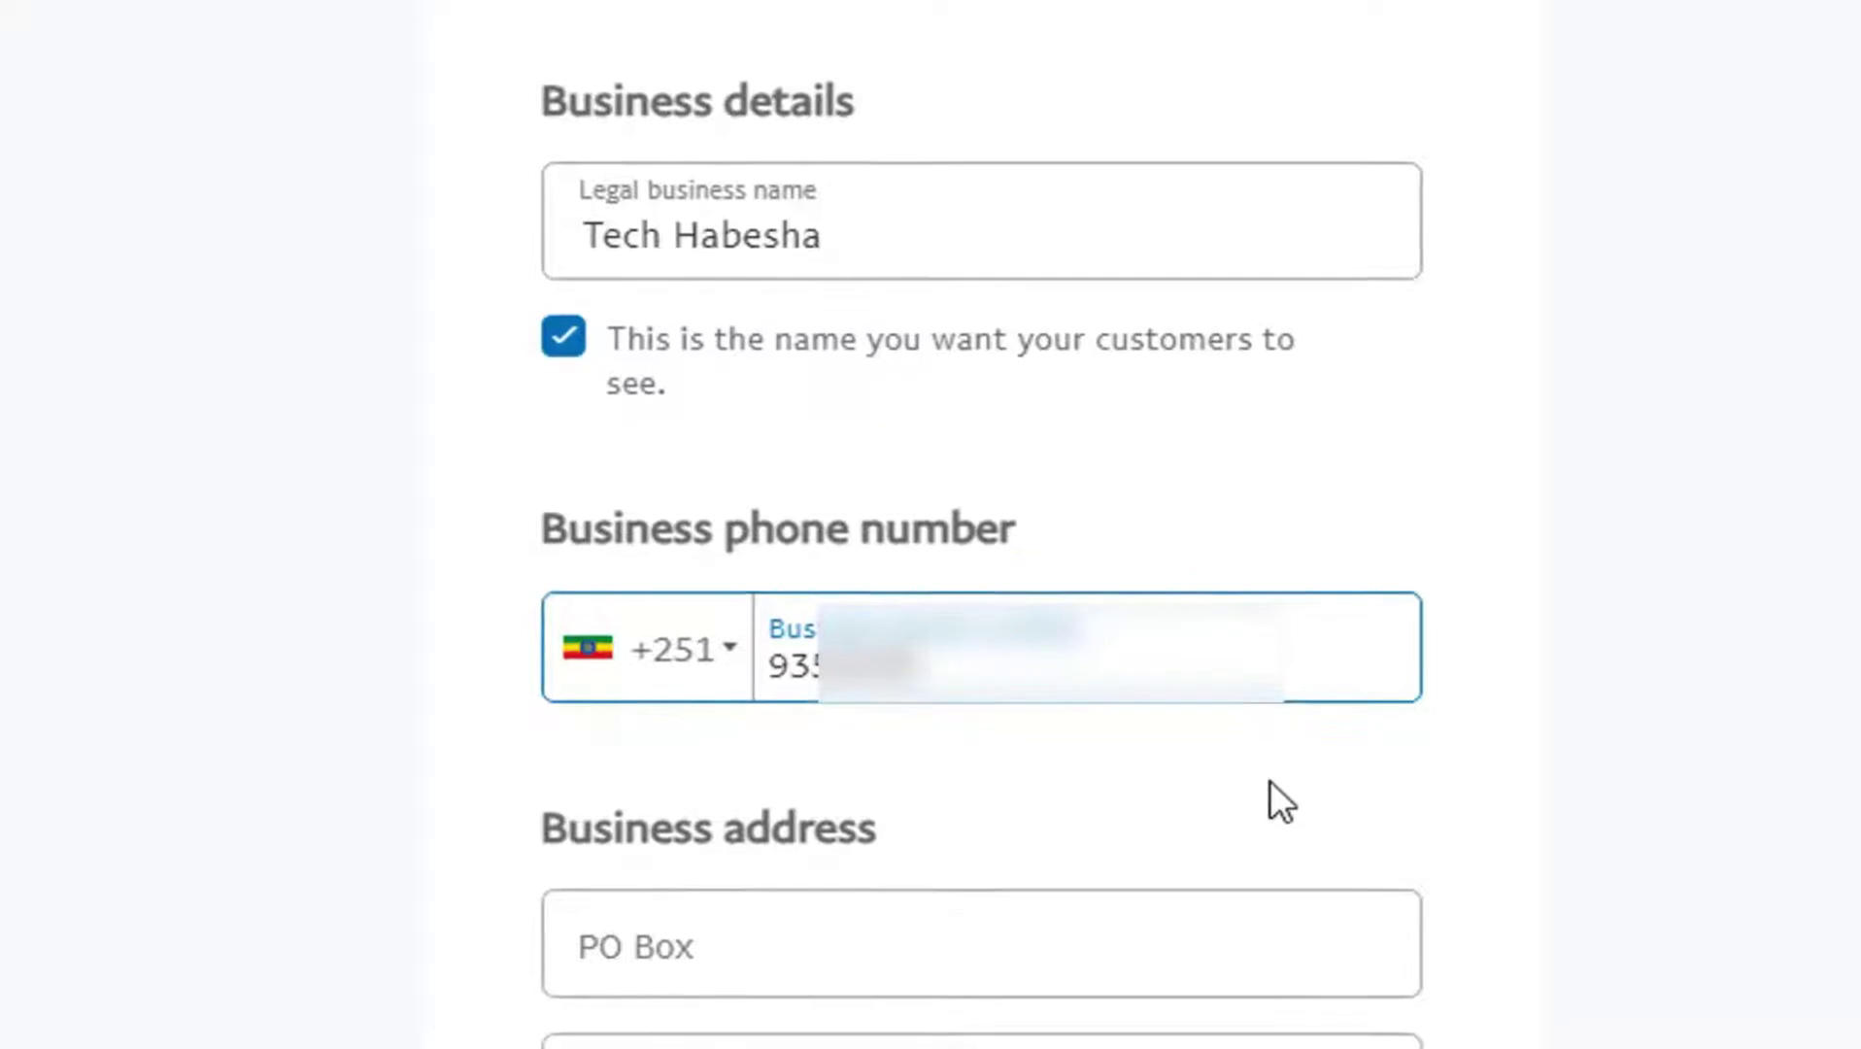
Step: Enter the business PO Box number, correcting the first attempt
left_click(1104, 860)
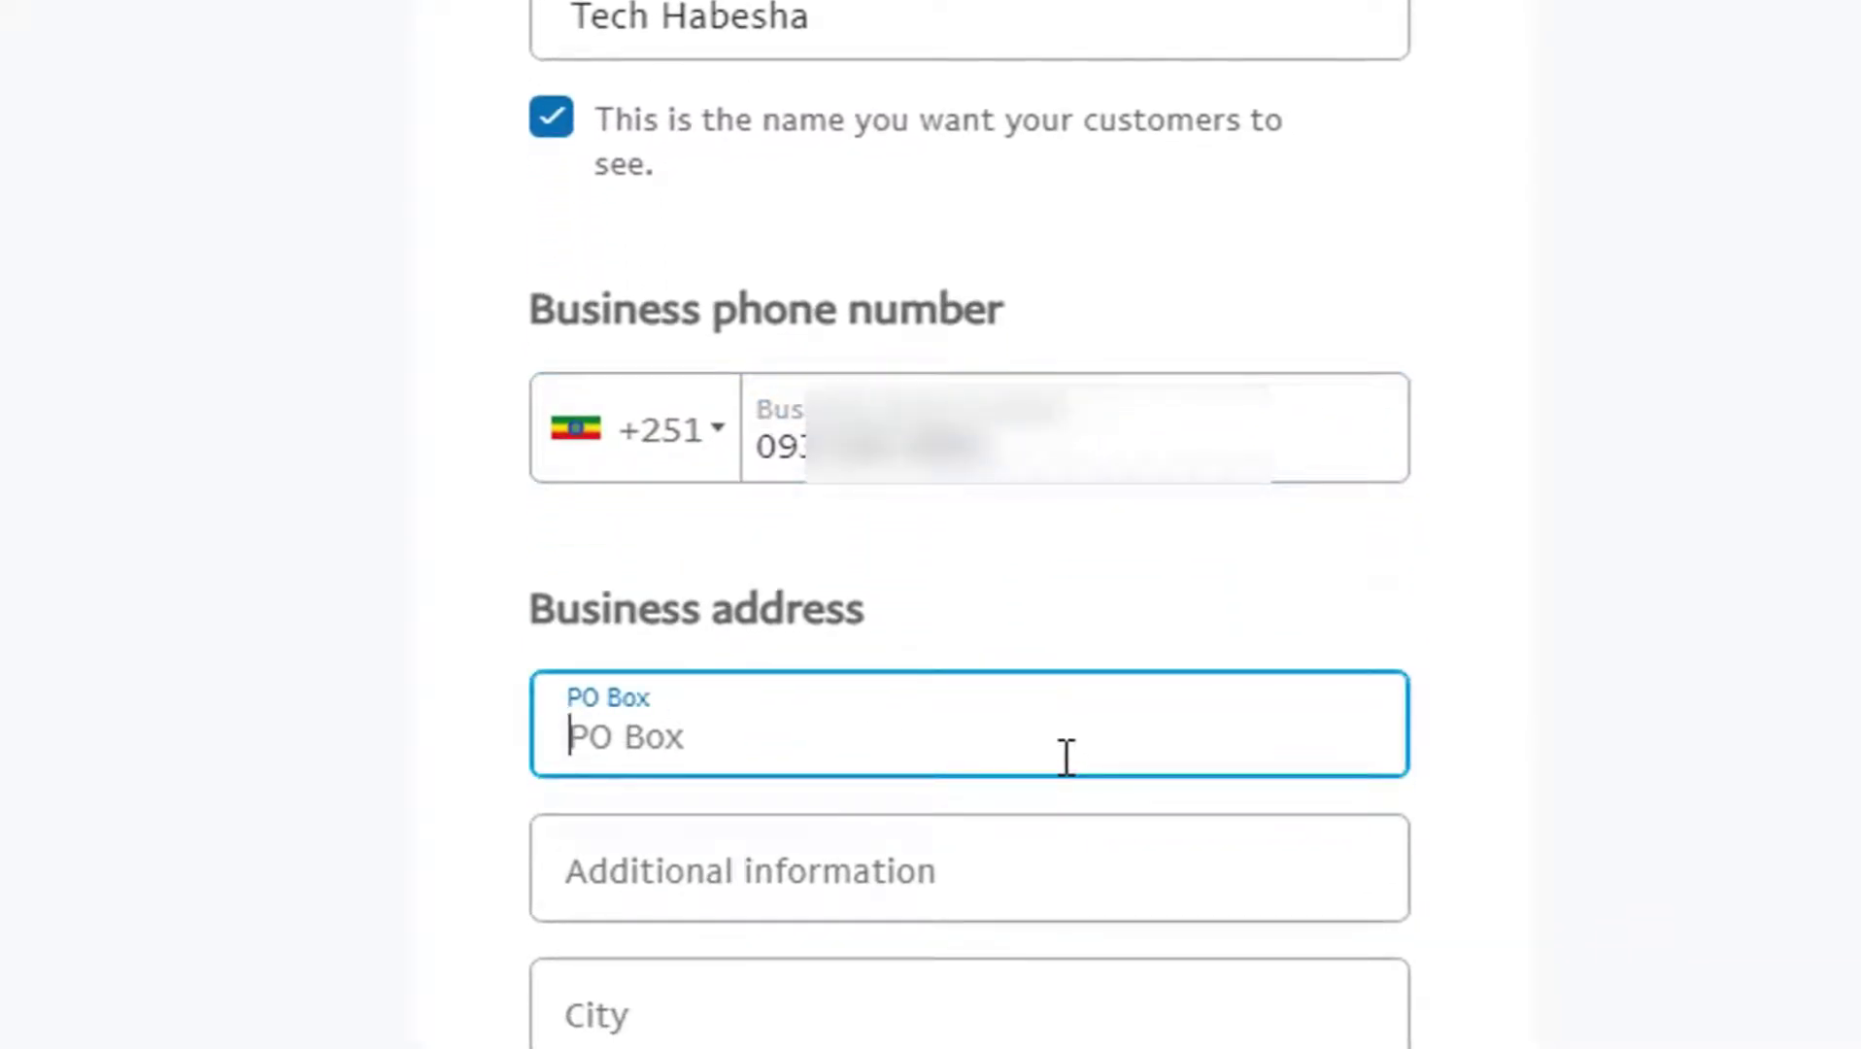
type("23434")
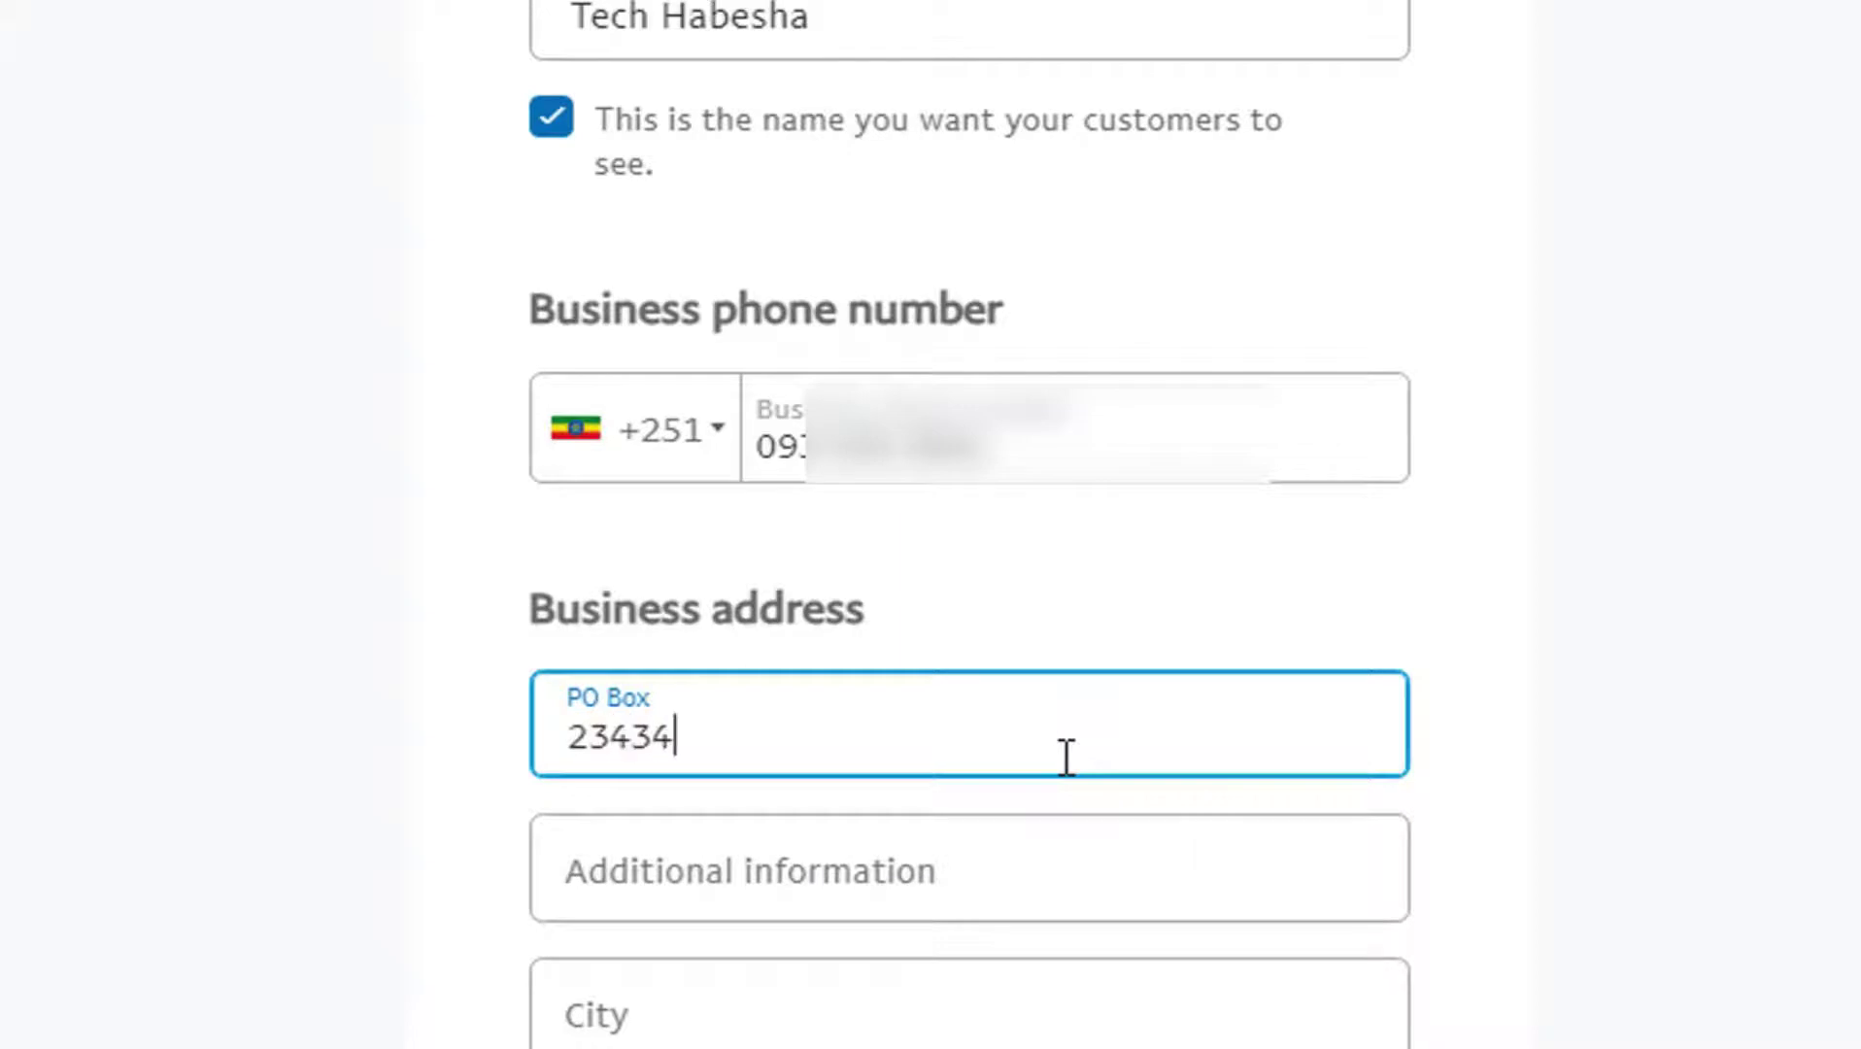
double_click(611, 736)
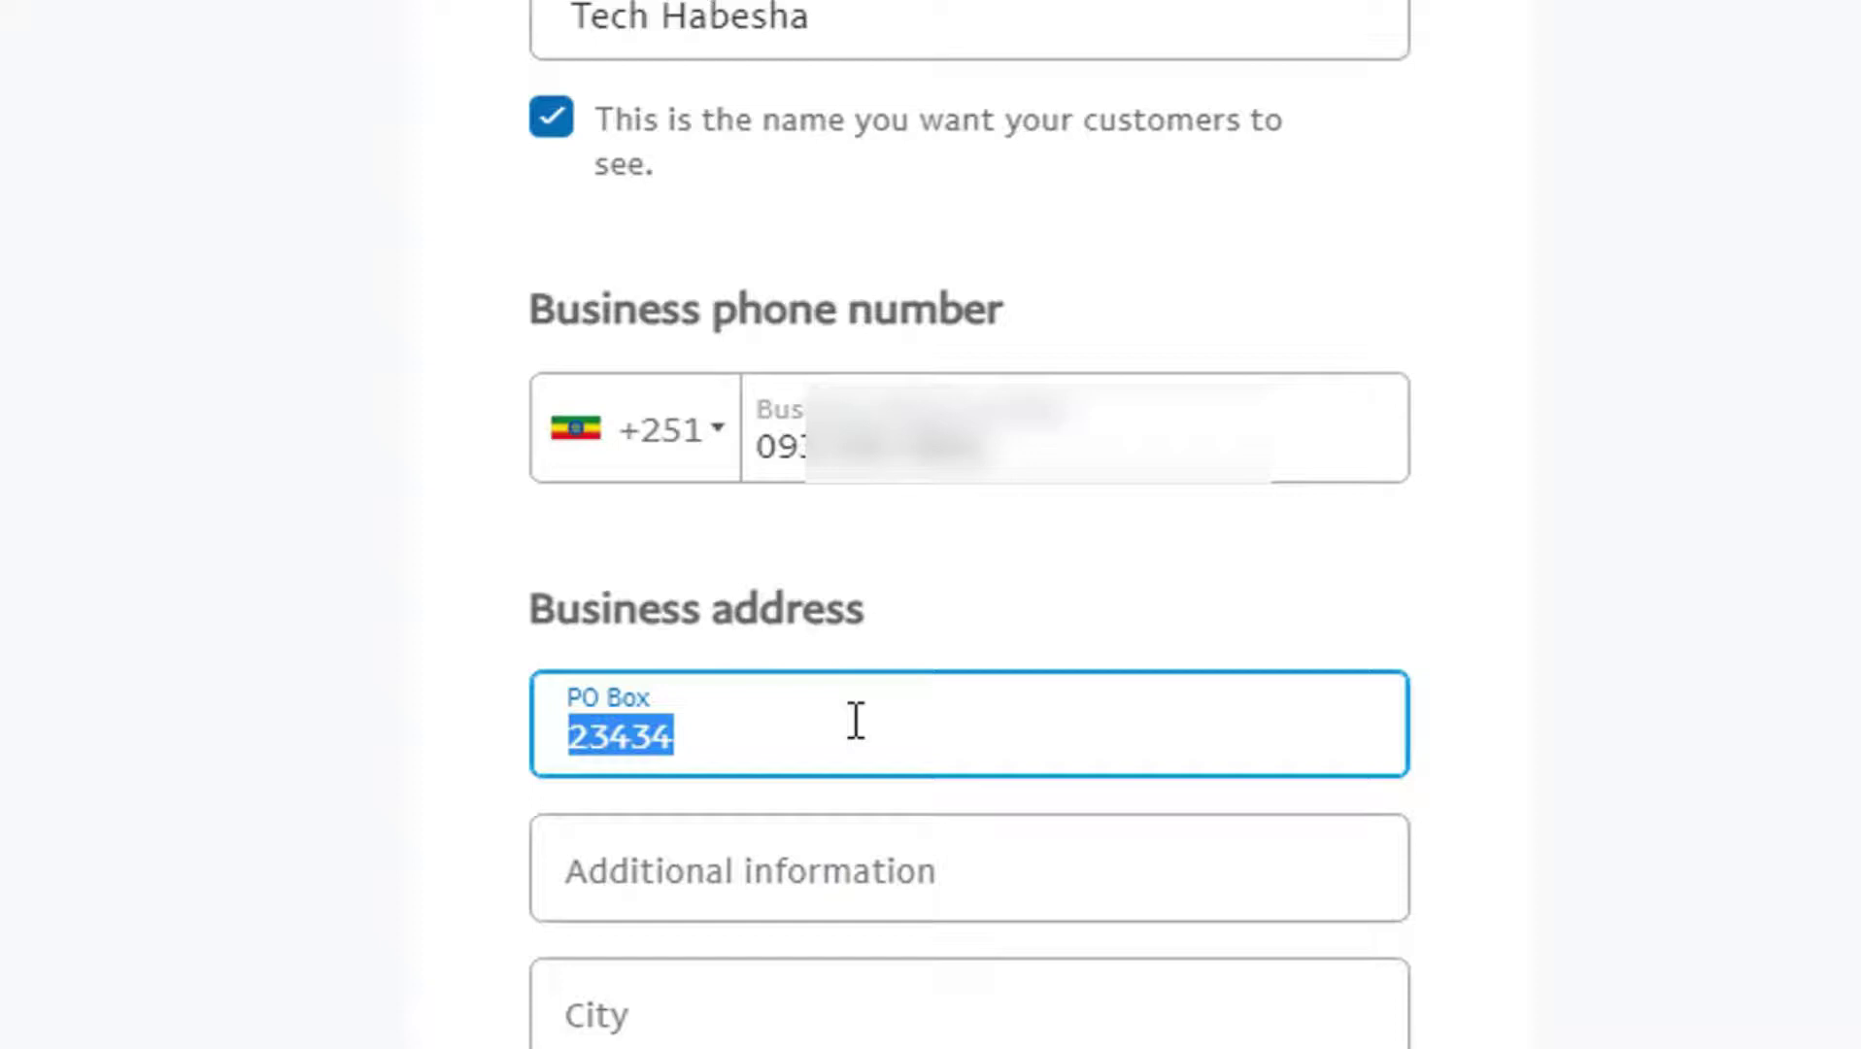
key("BackSpace")
left_click(841, 869)
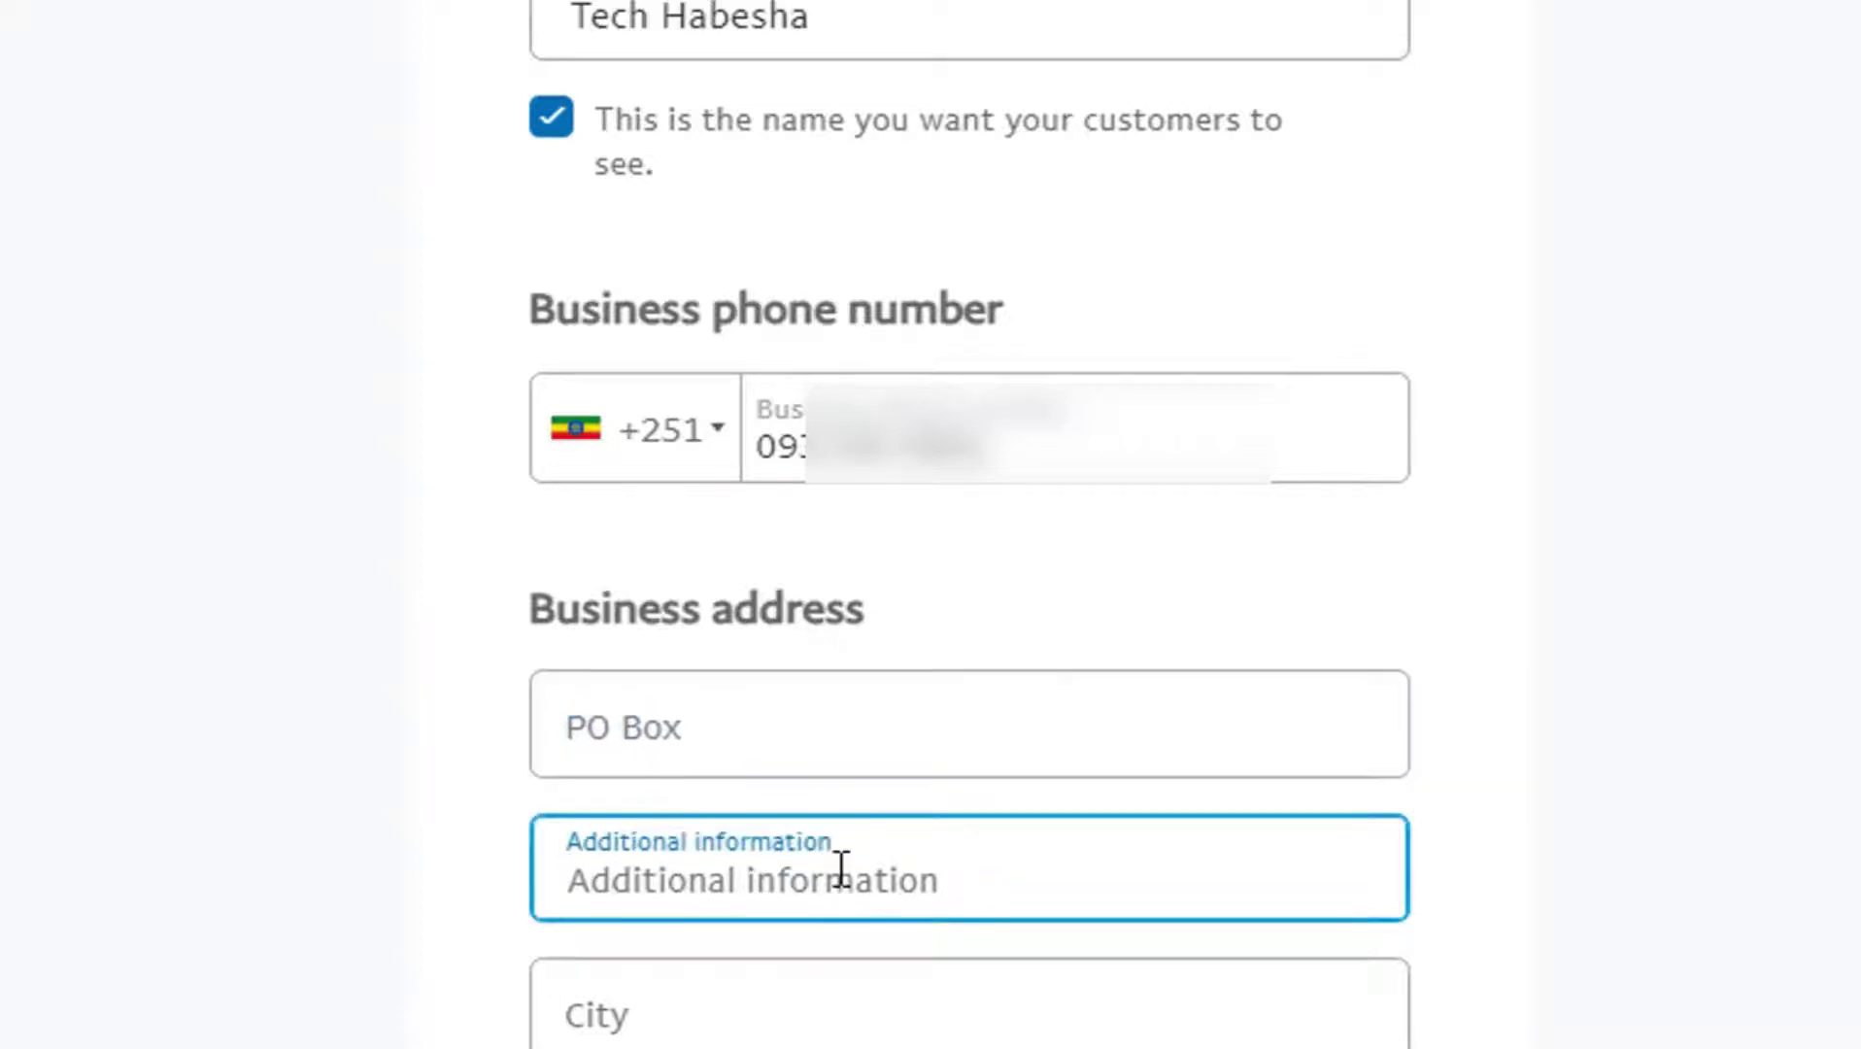
left_click(785, 736)
left_click(817, 904)
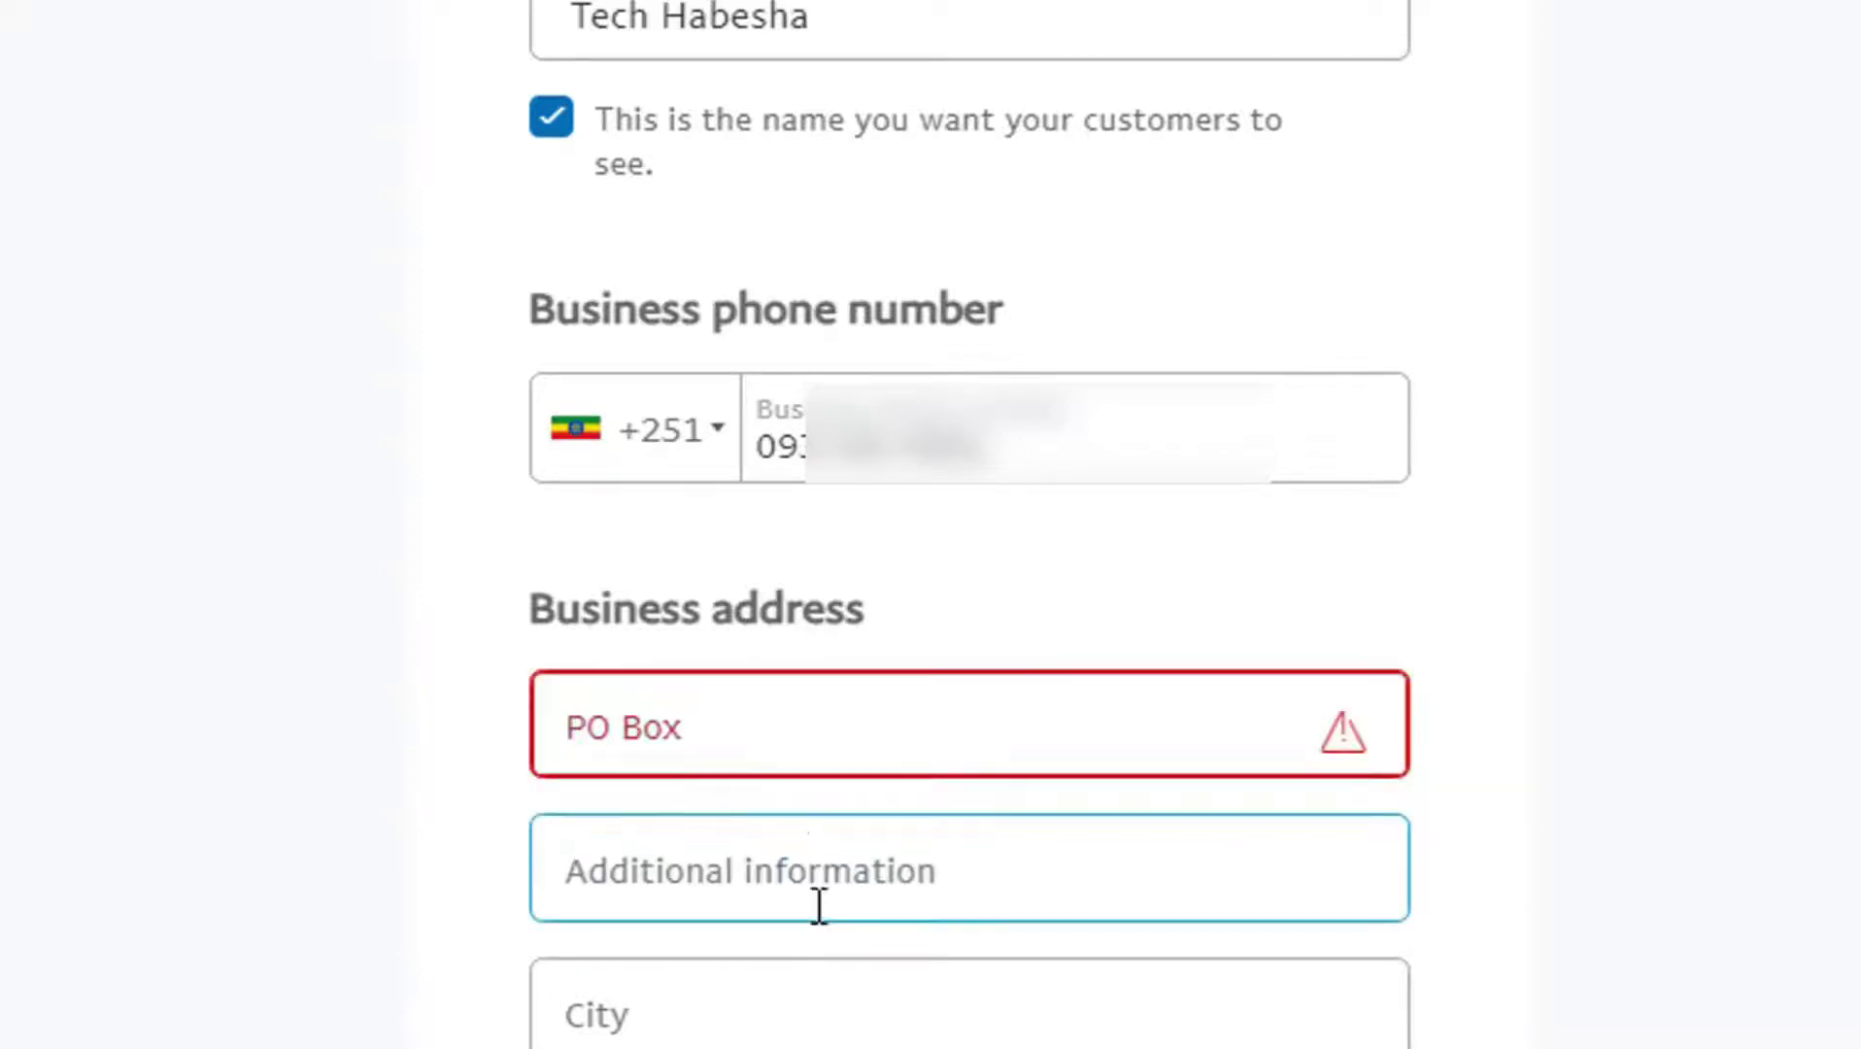
left_click(784, 763)
left_click(573, 822)
left_click(686, 730)
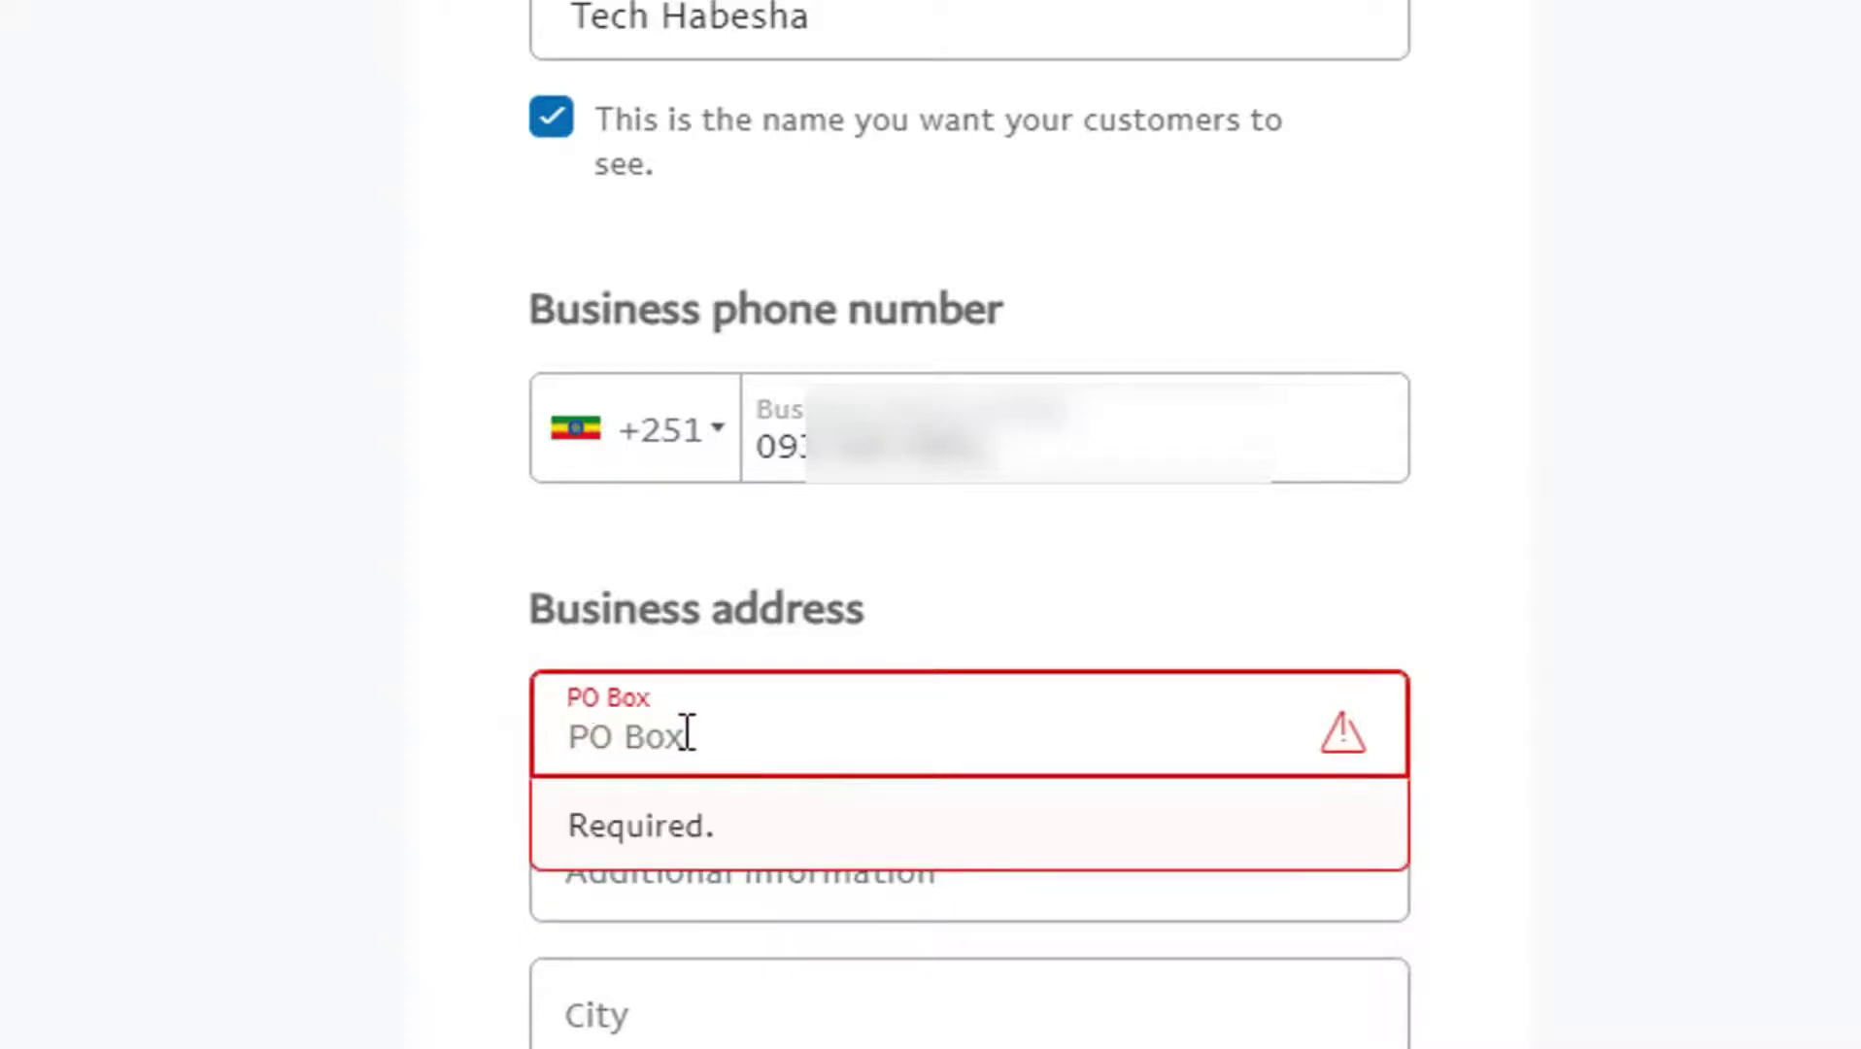
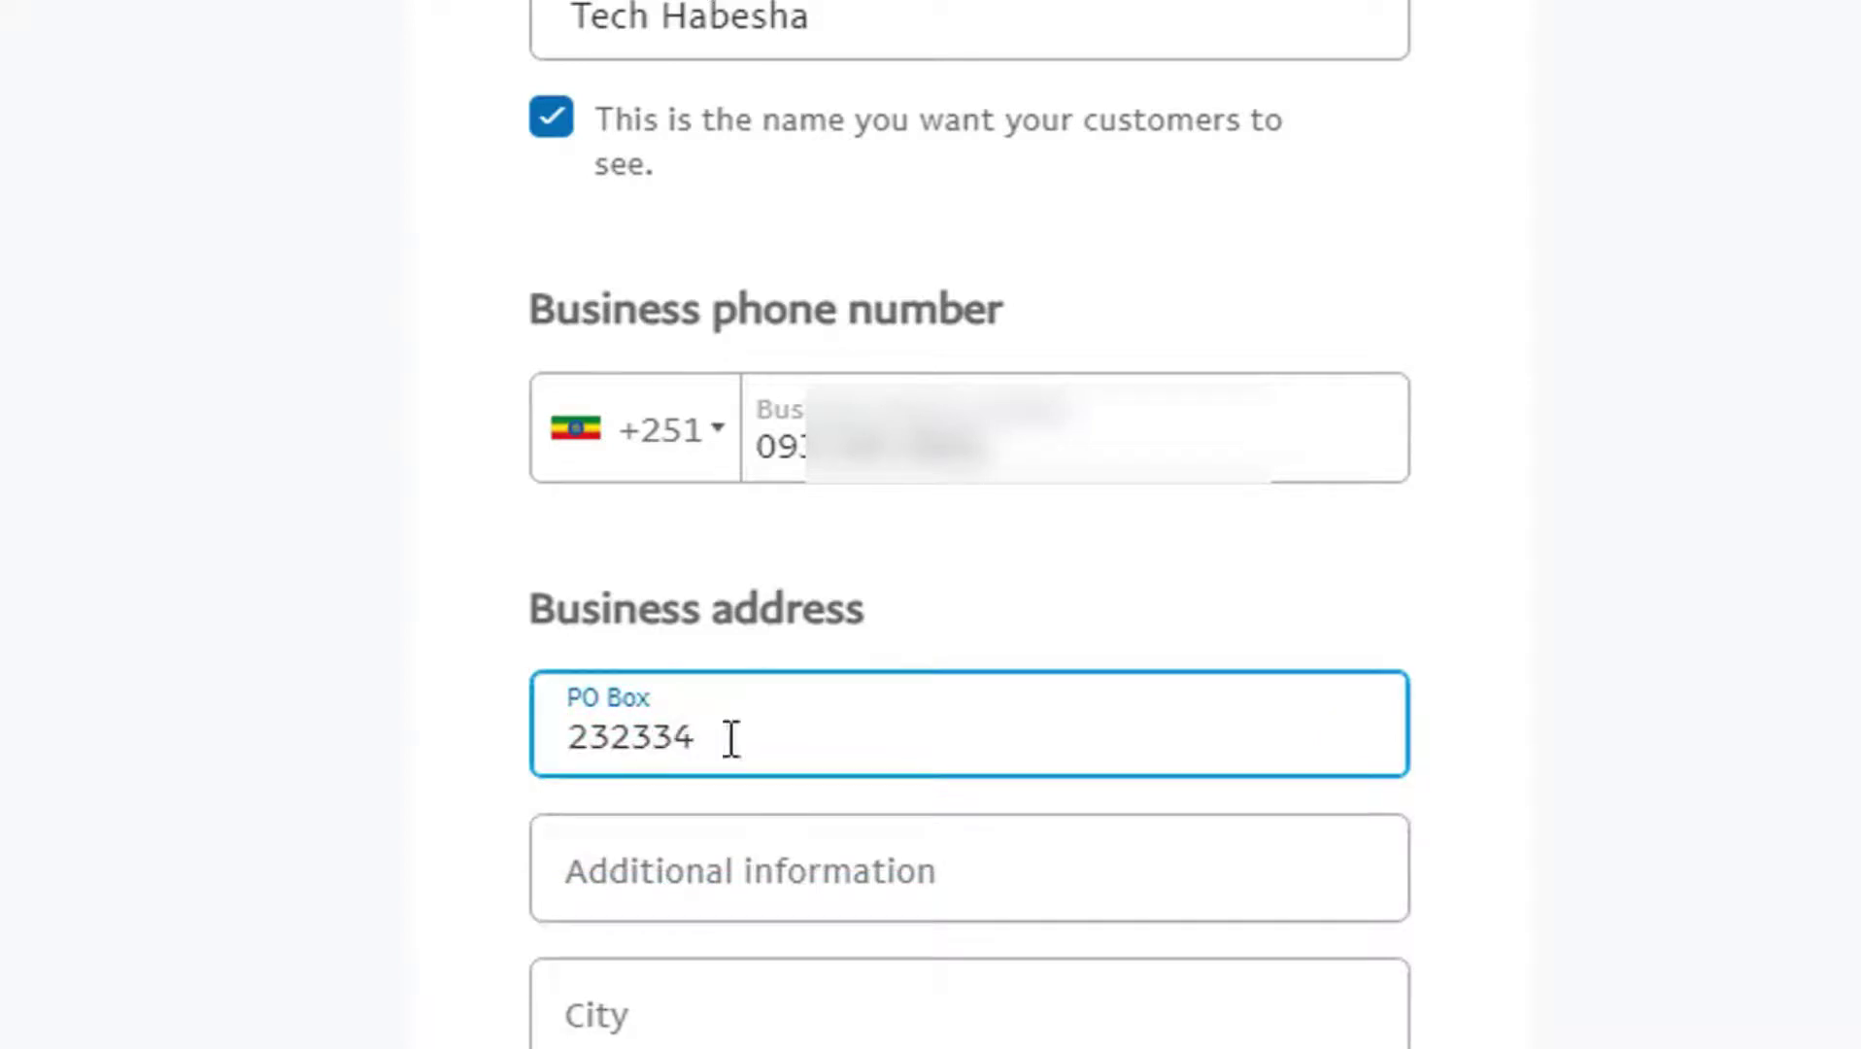
left_click(817, 859)
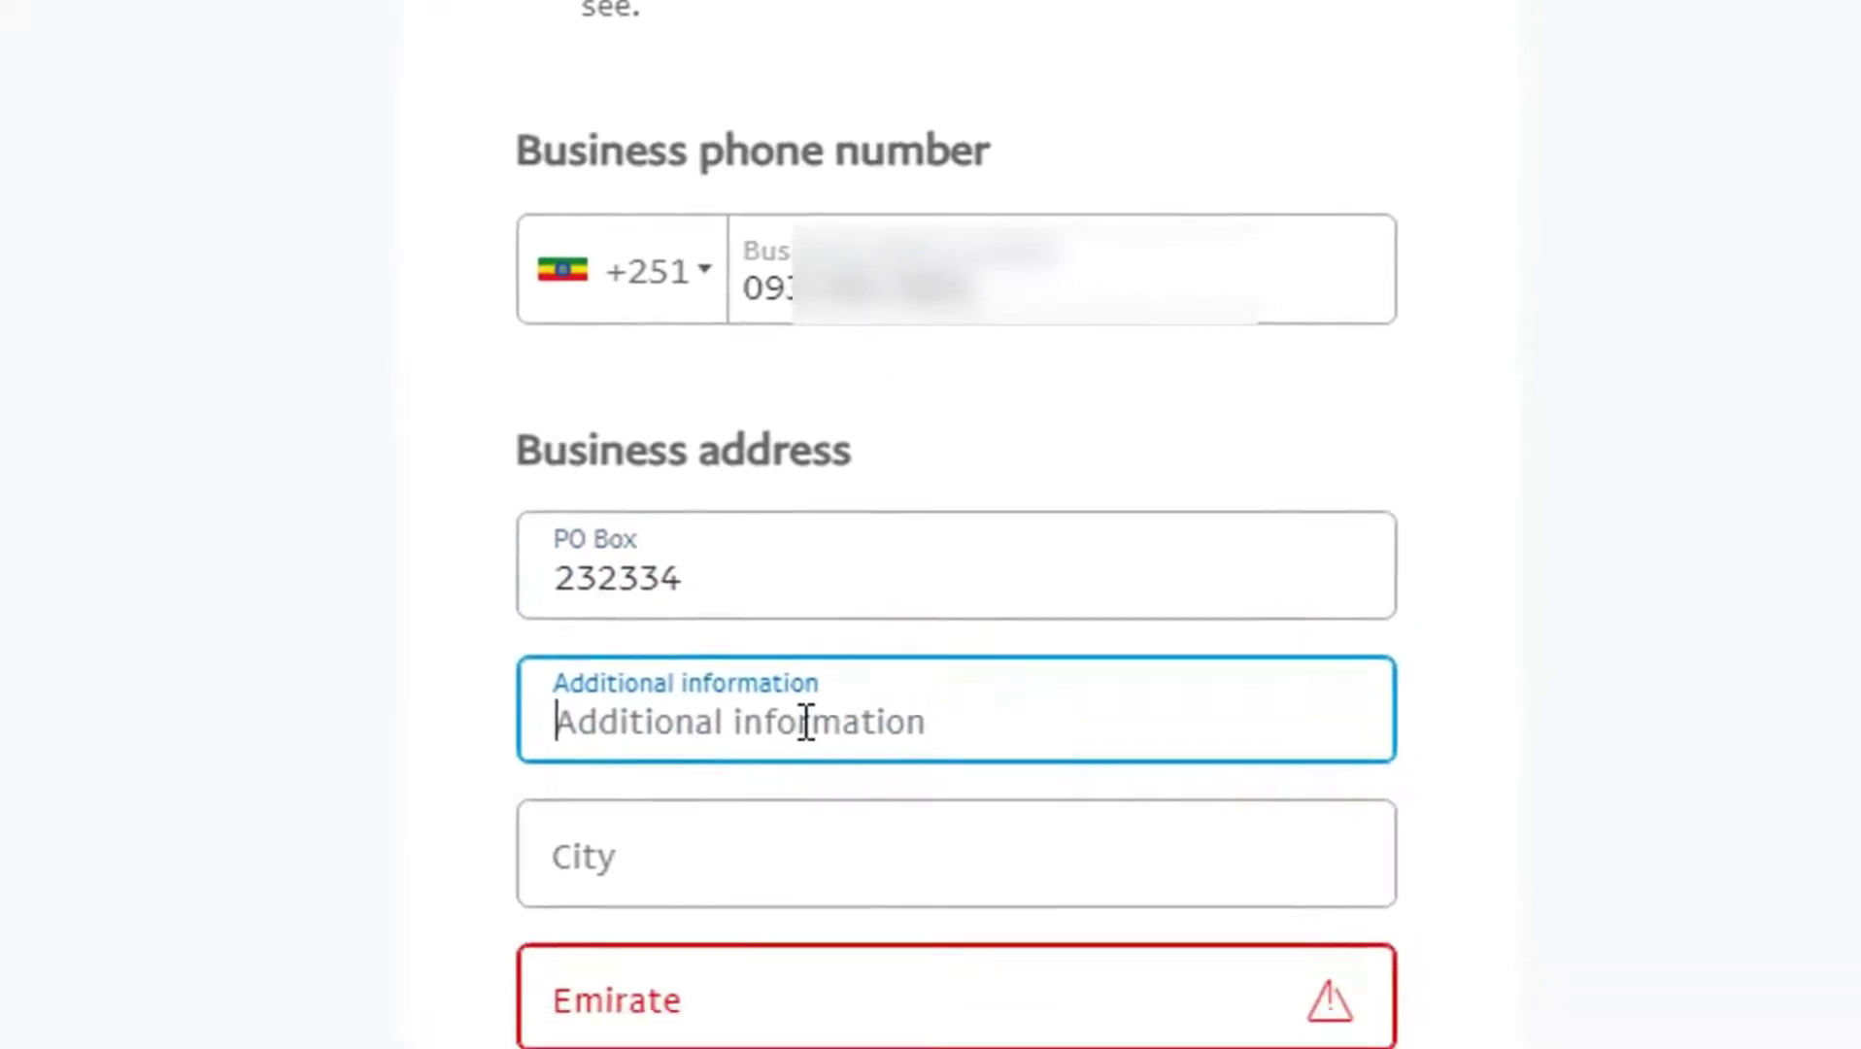
Step: Fill in the business city and choose Dubai as the emirate
left_click(819, 850)
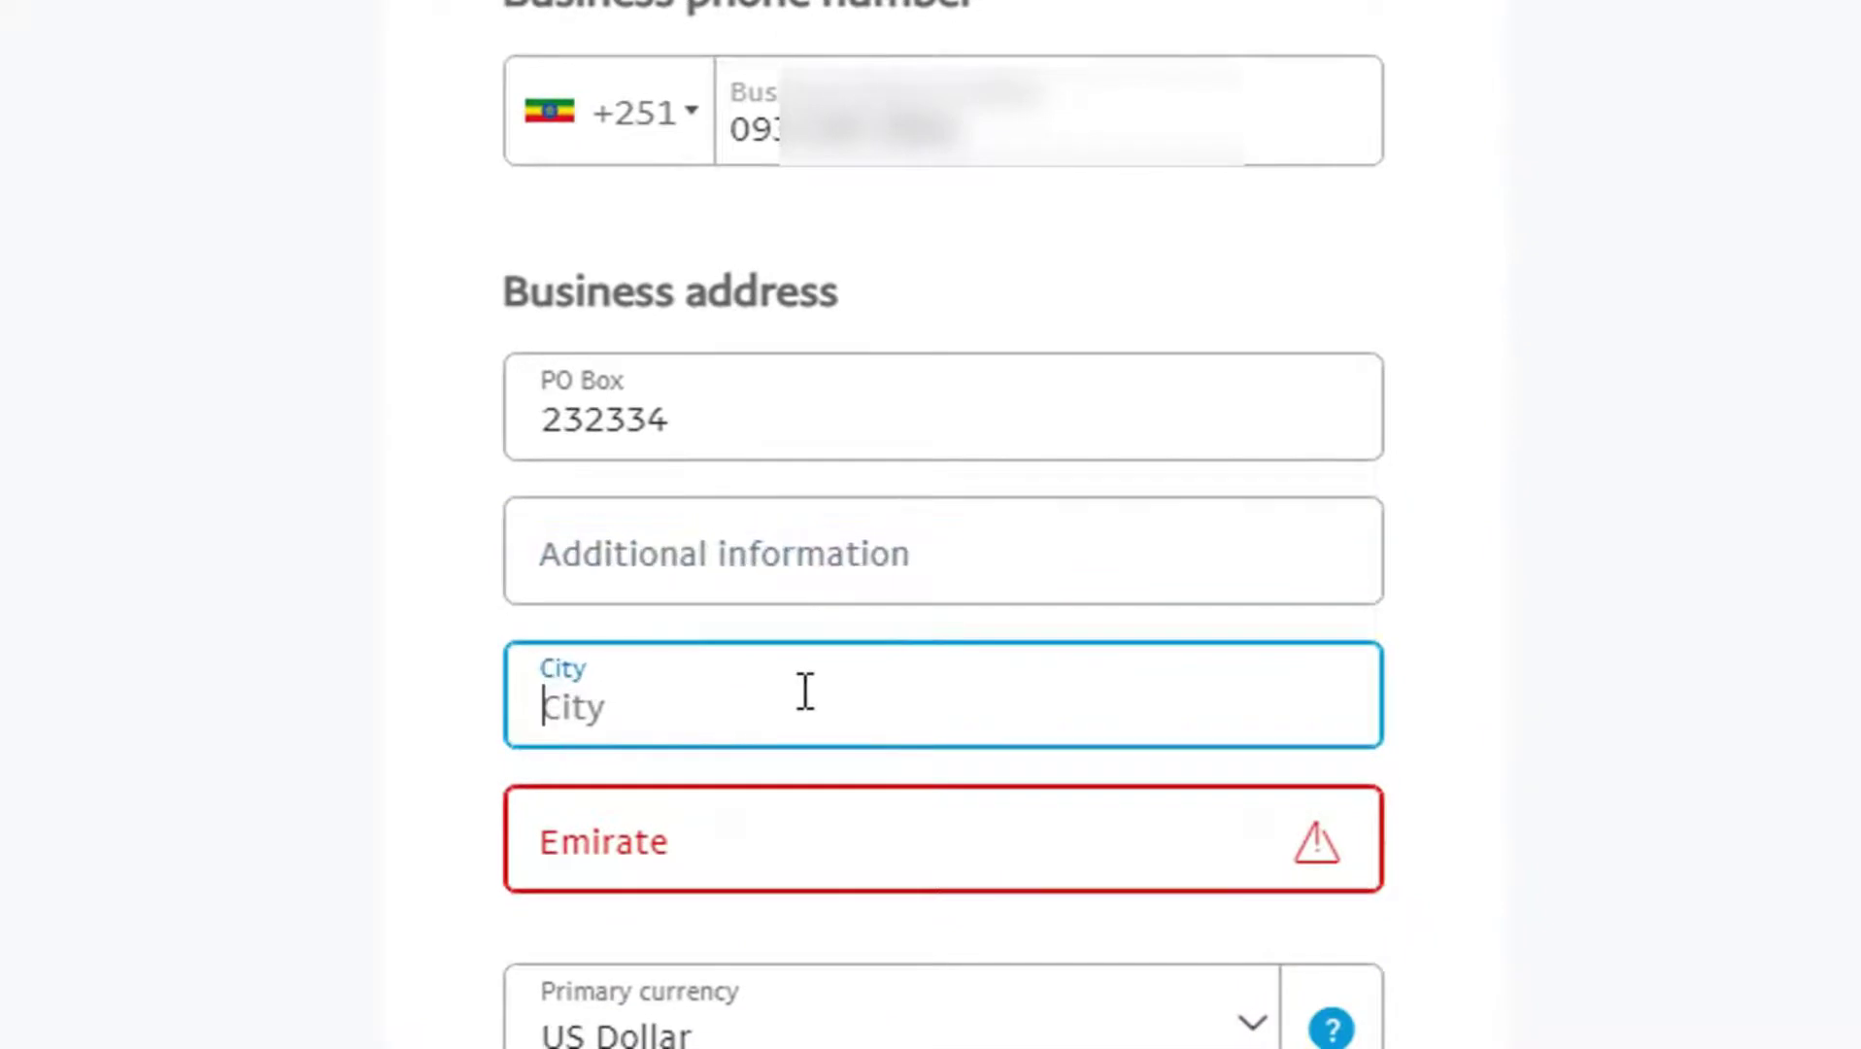
type("add")
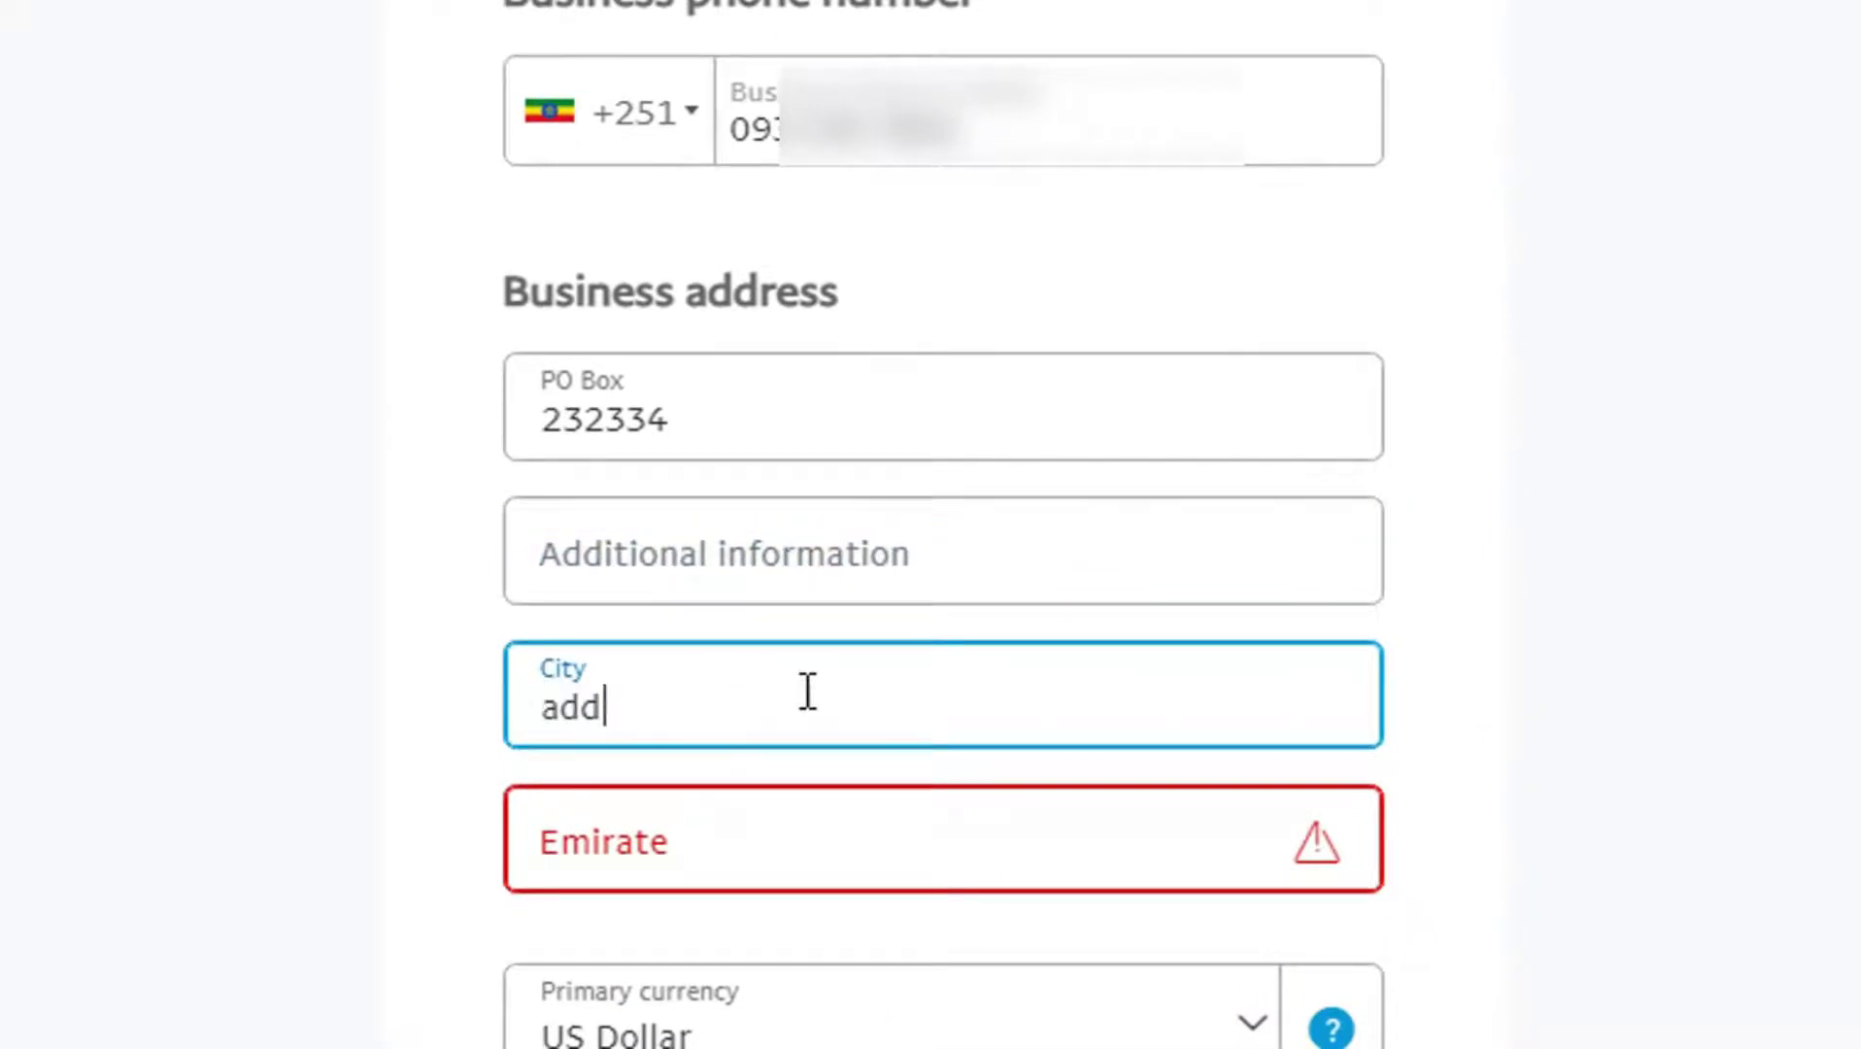
type("is ababa")
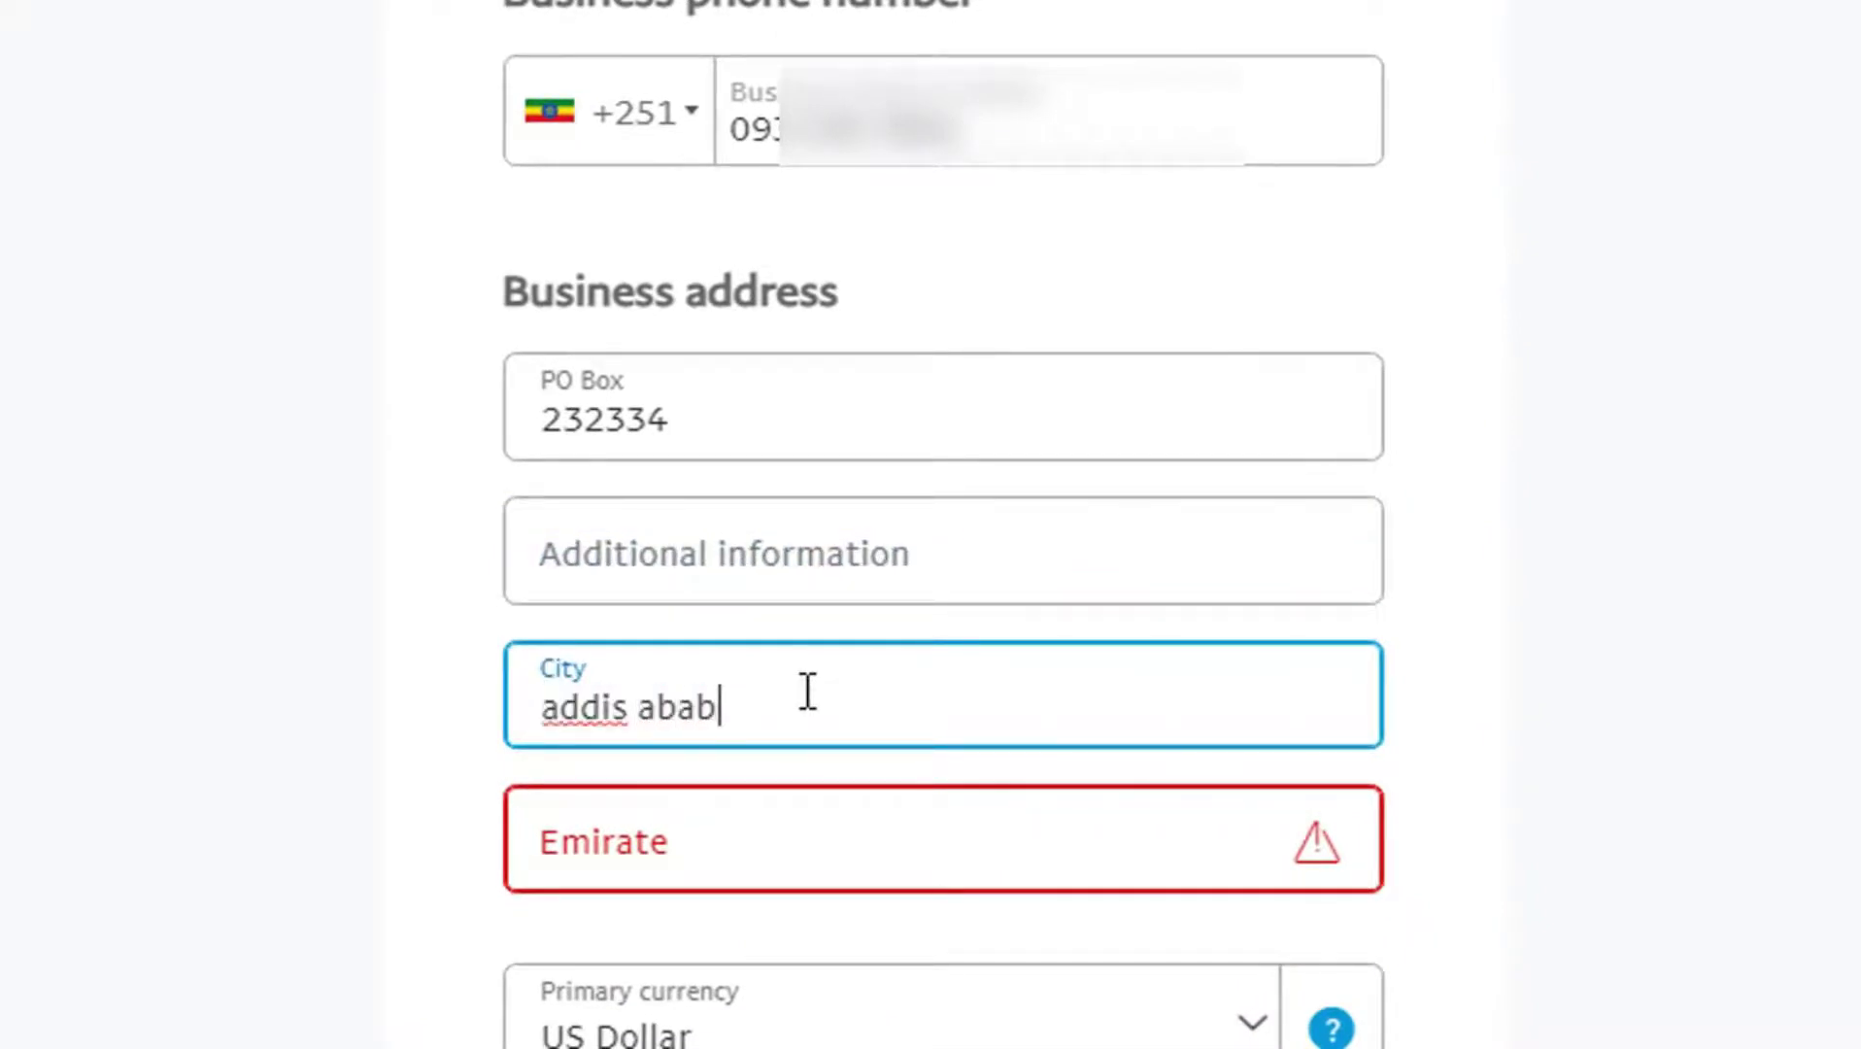
scroll(808, 692, "down", 2)
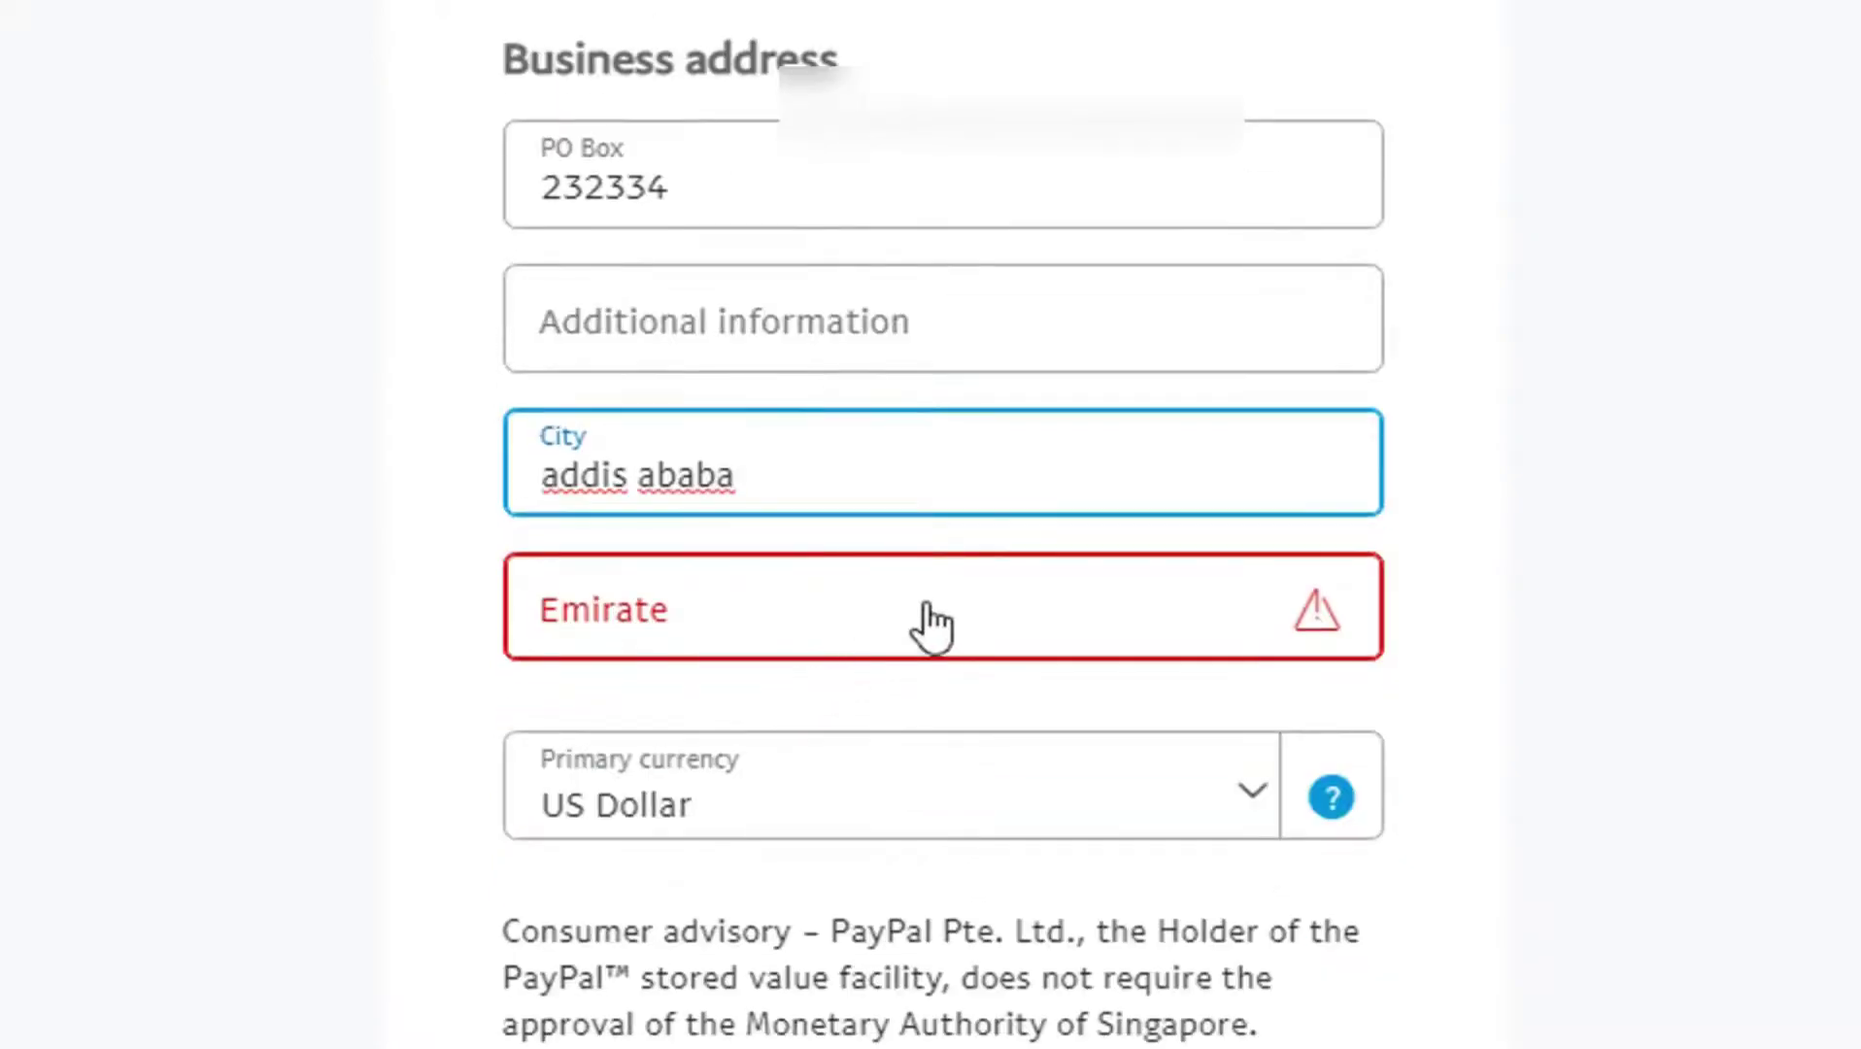
left_click(976, 612)
left_click_drag(1359, 767, 1349, 790)
left_click(960, 969)
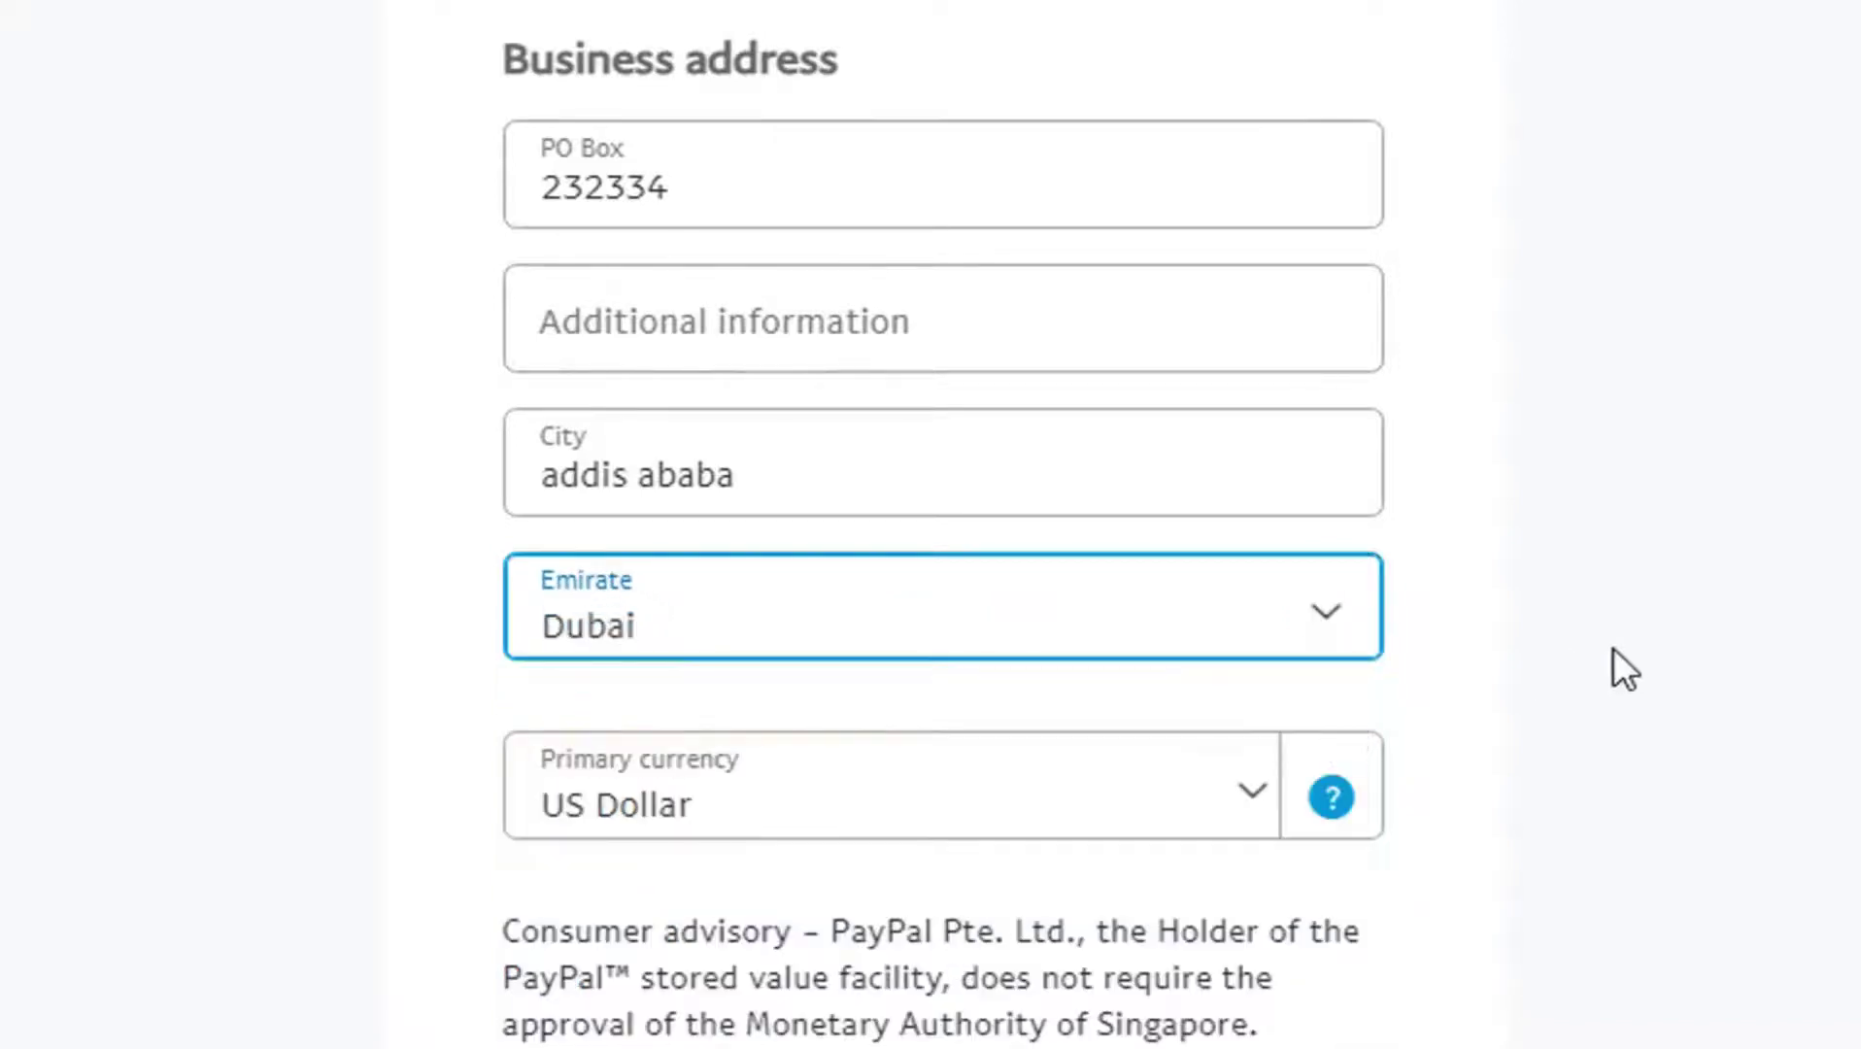
left_click(1614, 634)
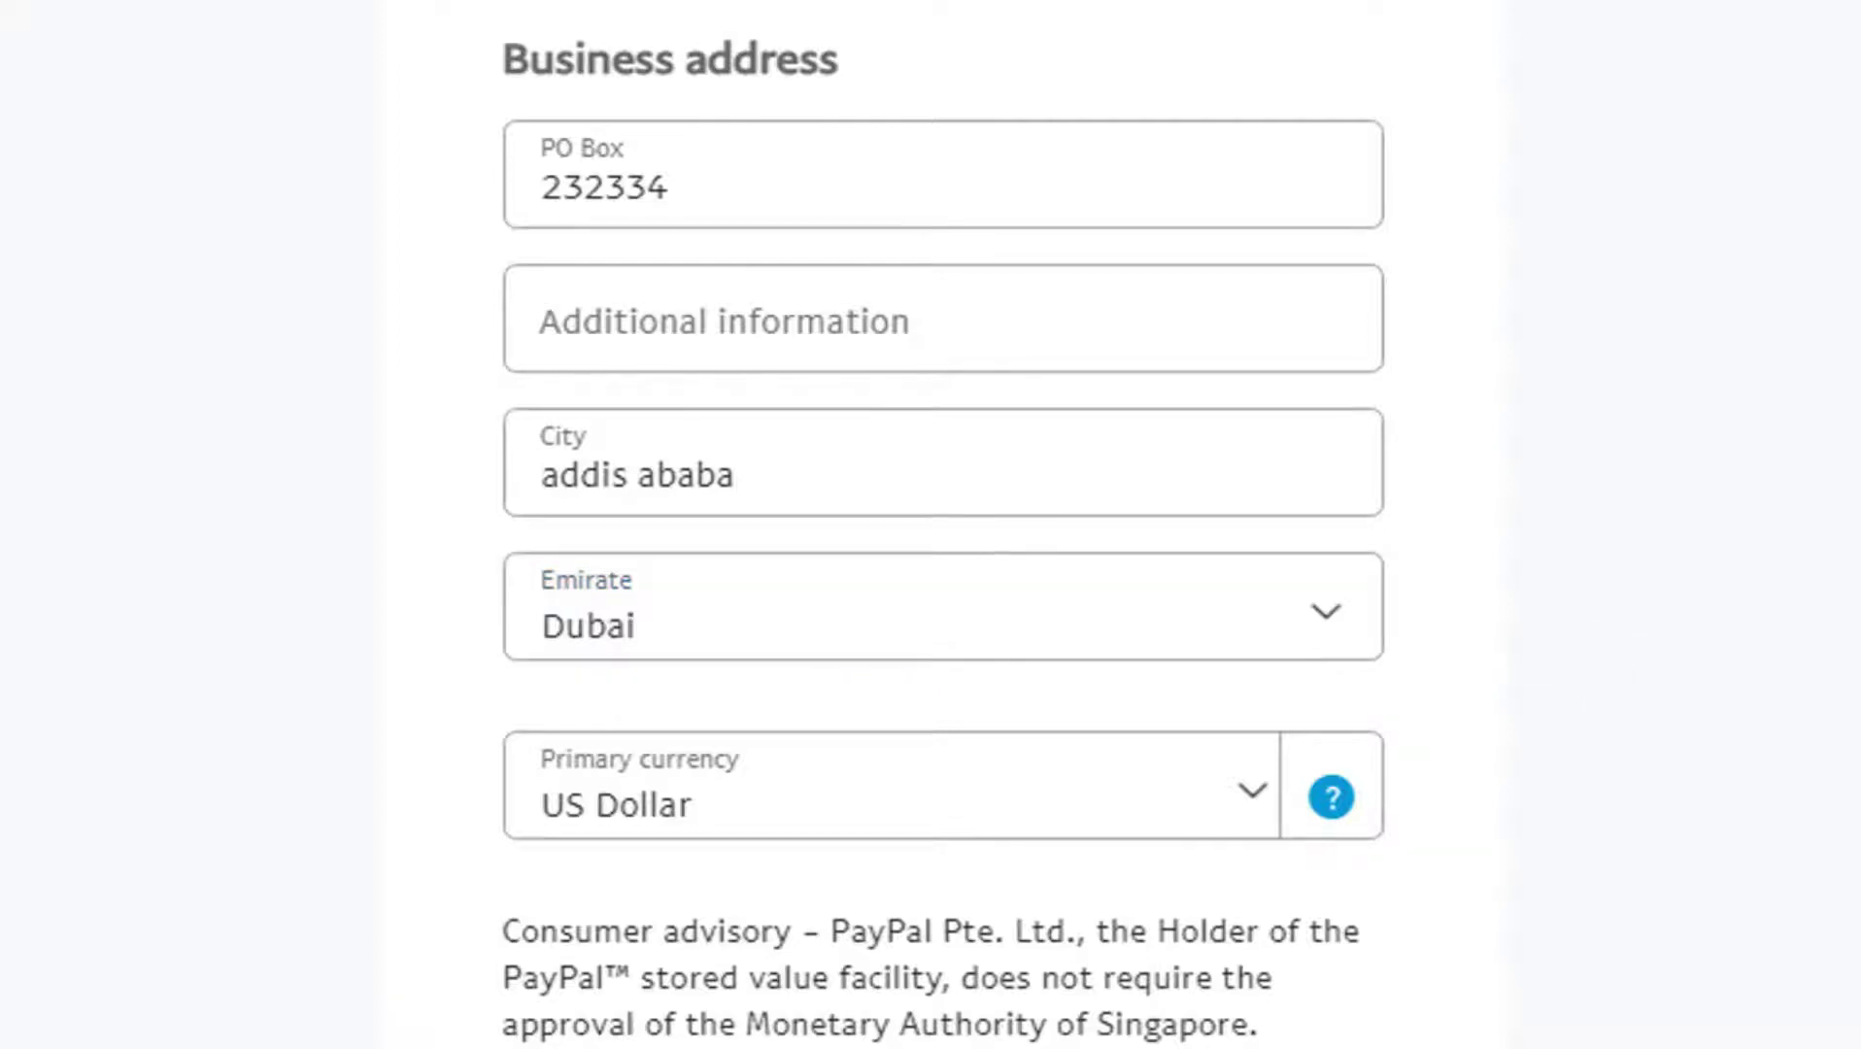
Step: Keep US Dollar as primary currency, accept the User Agreement, and submit the form
scroll(943, 525, "down", 3)
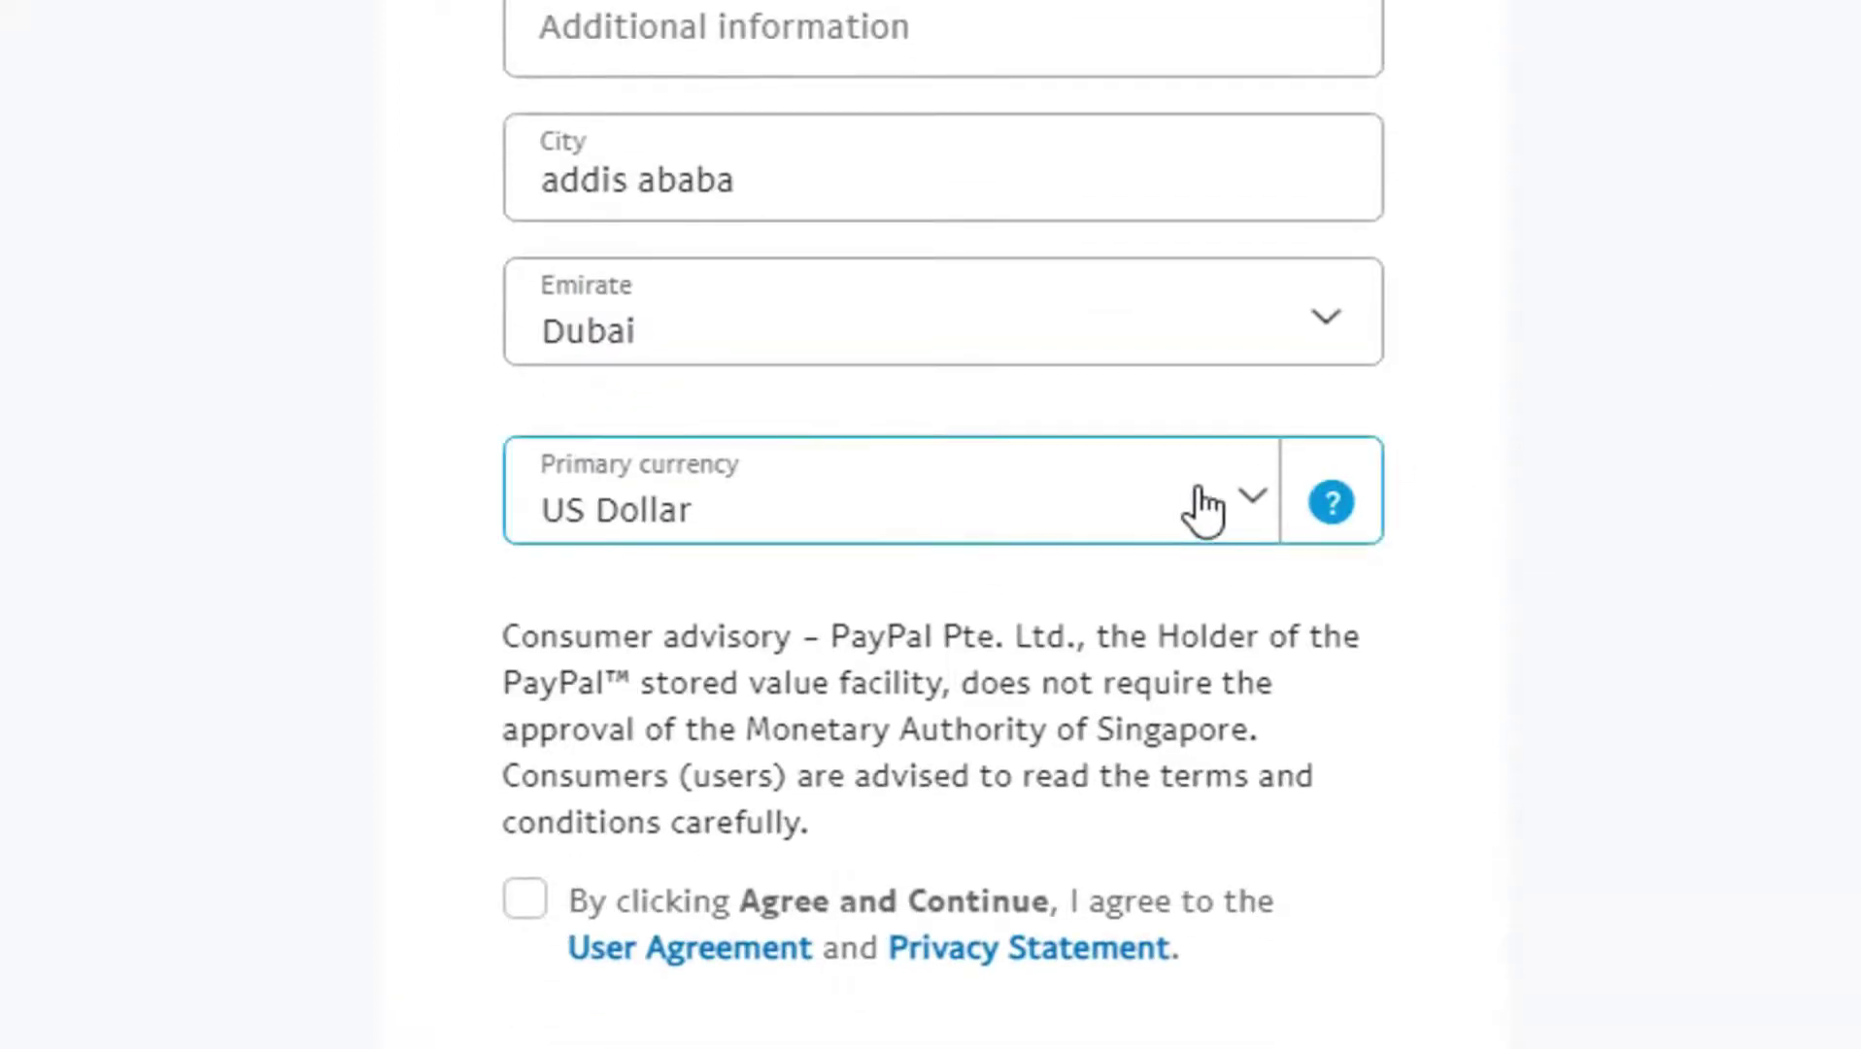
left_click(1200, 510)
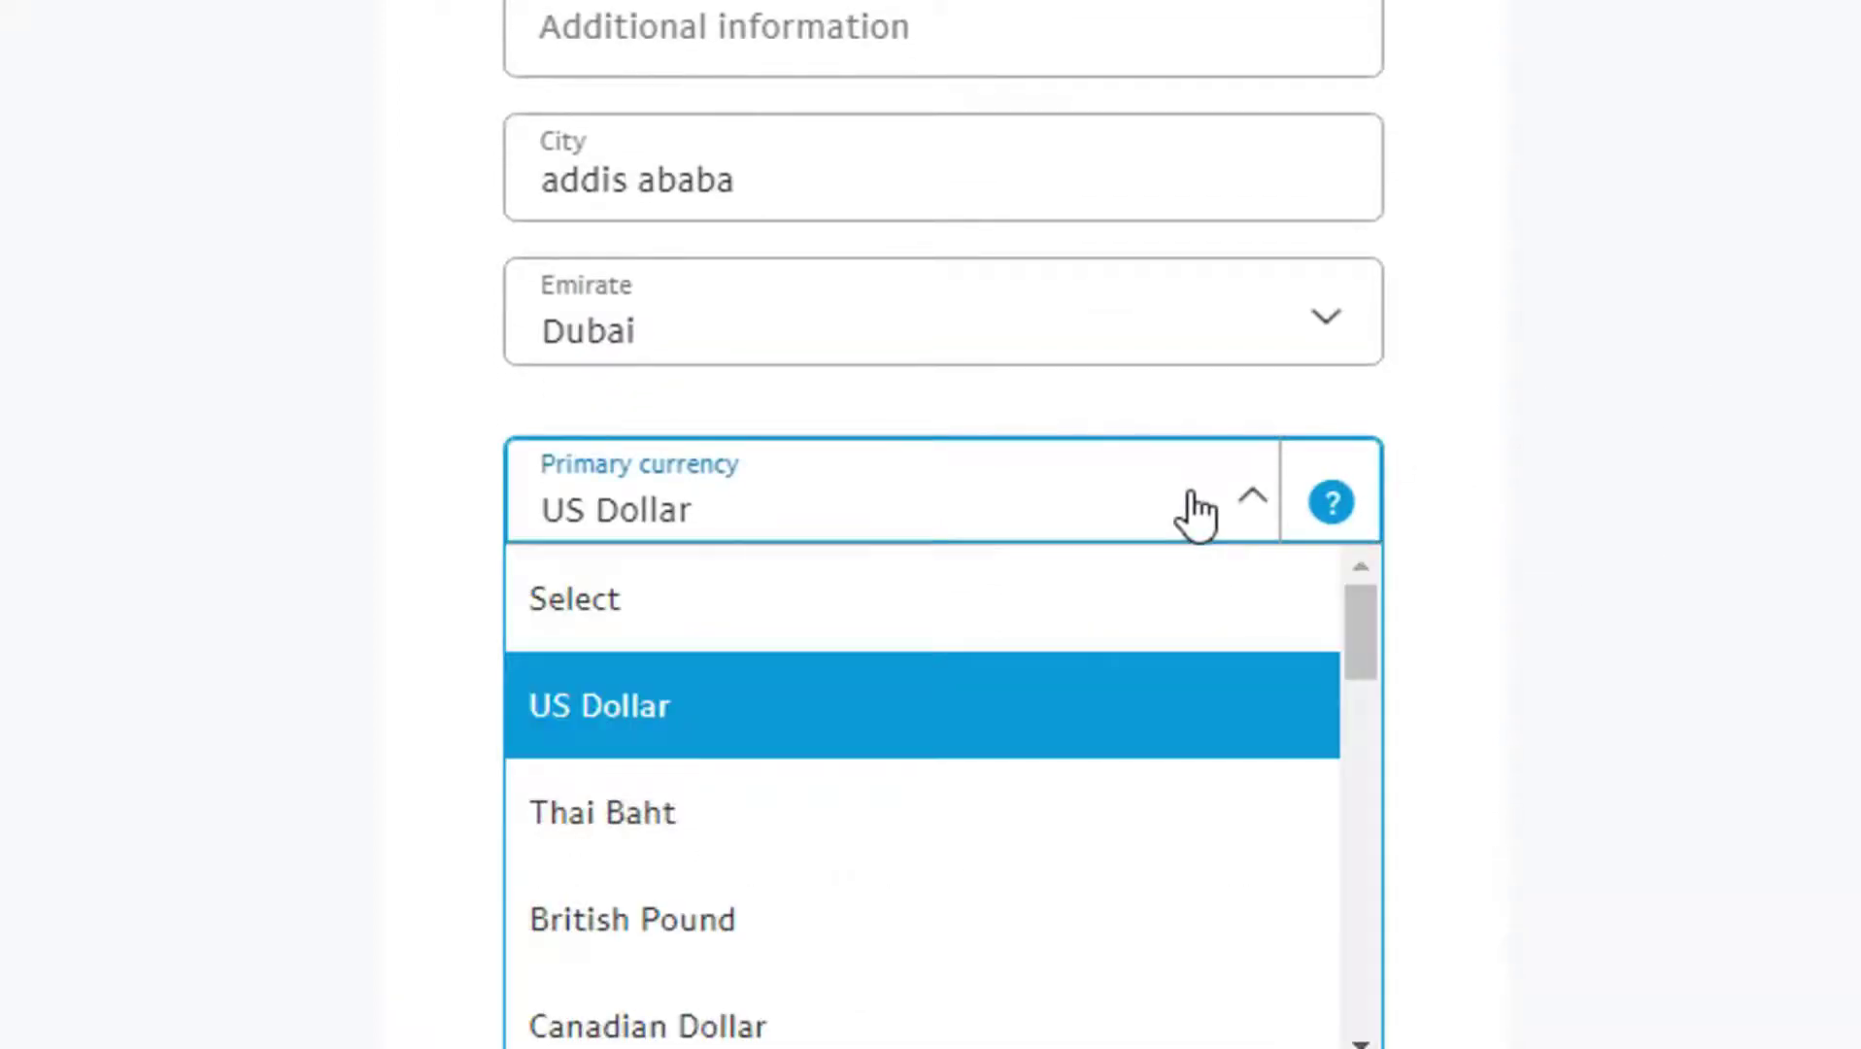
left_click(994, 705)
scroll(1653, 498, "down", 4)
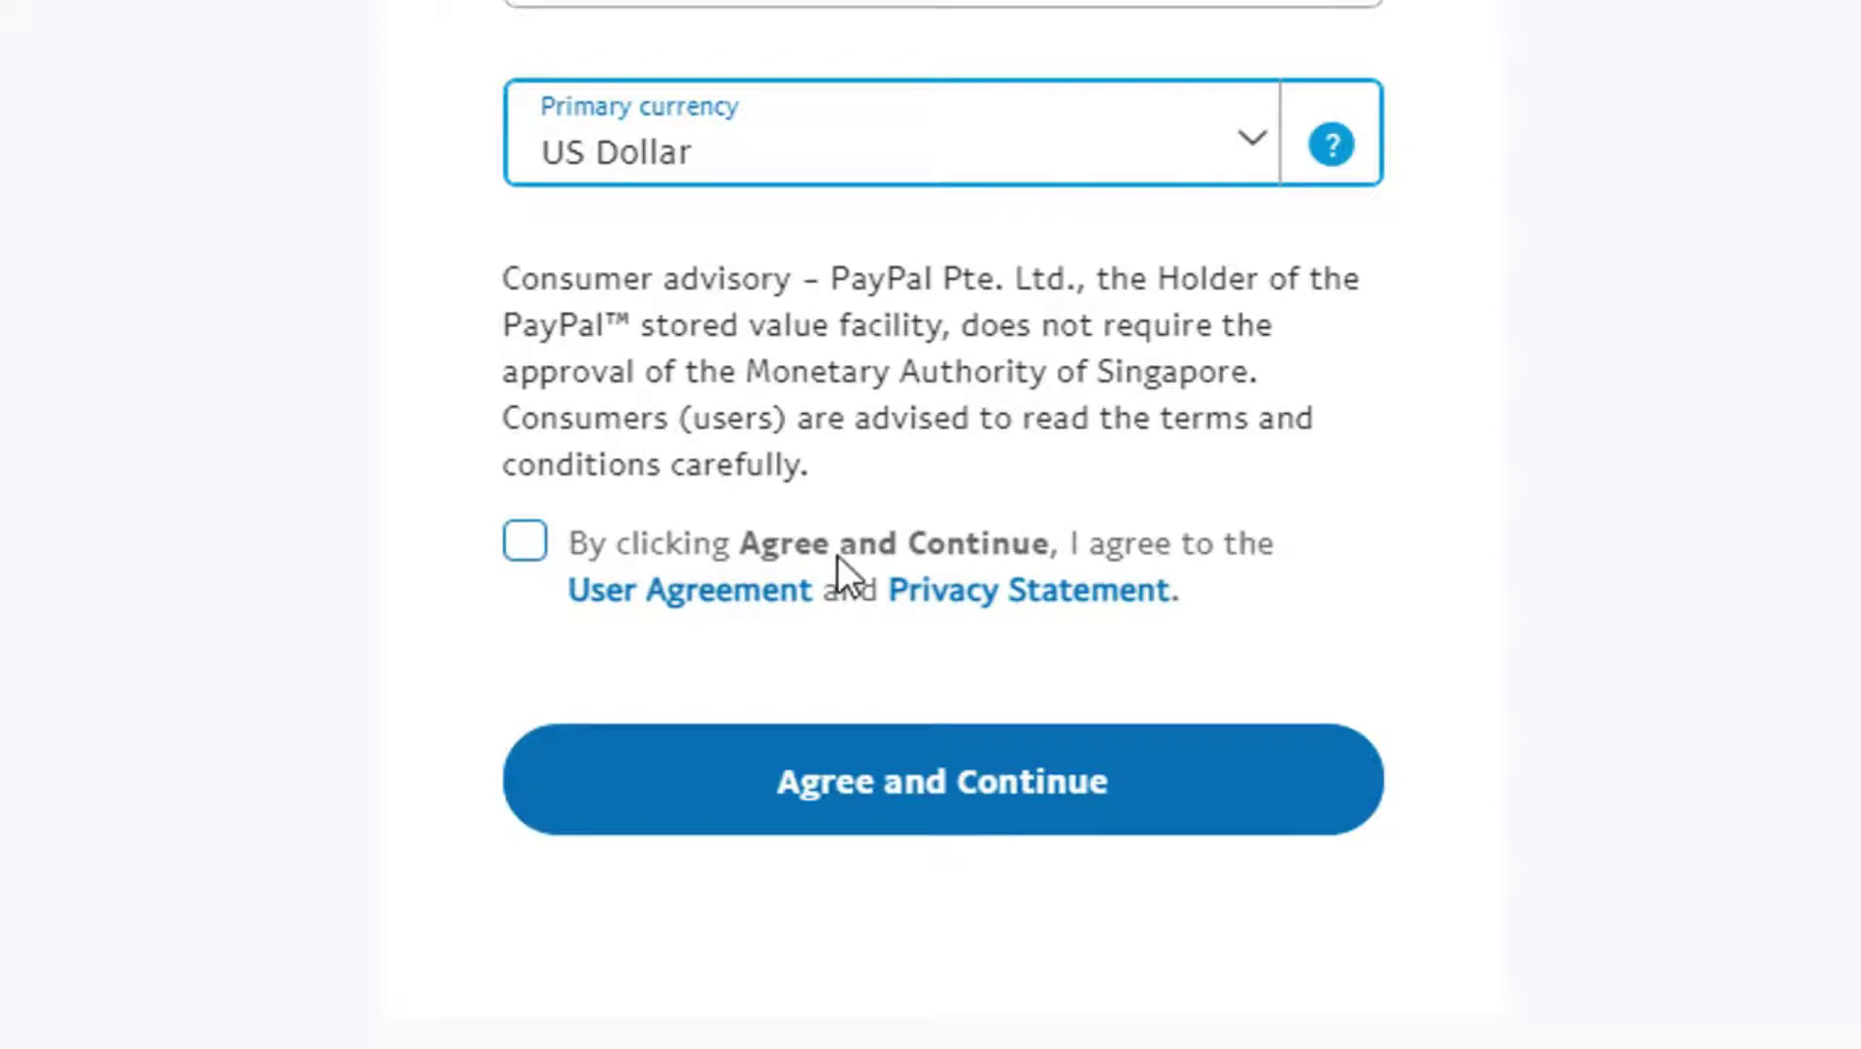
left_click(527, 544)
left_click(801, 798)
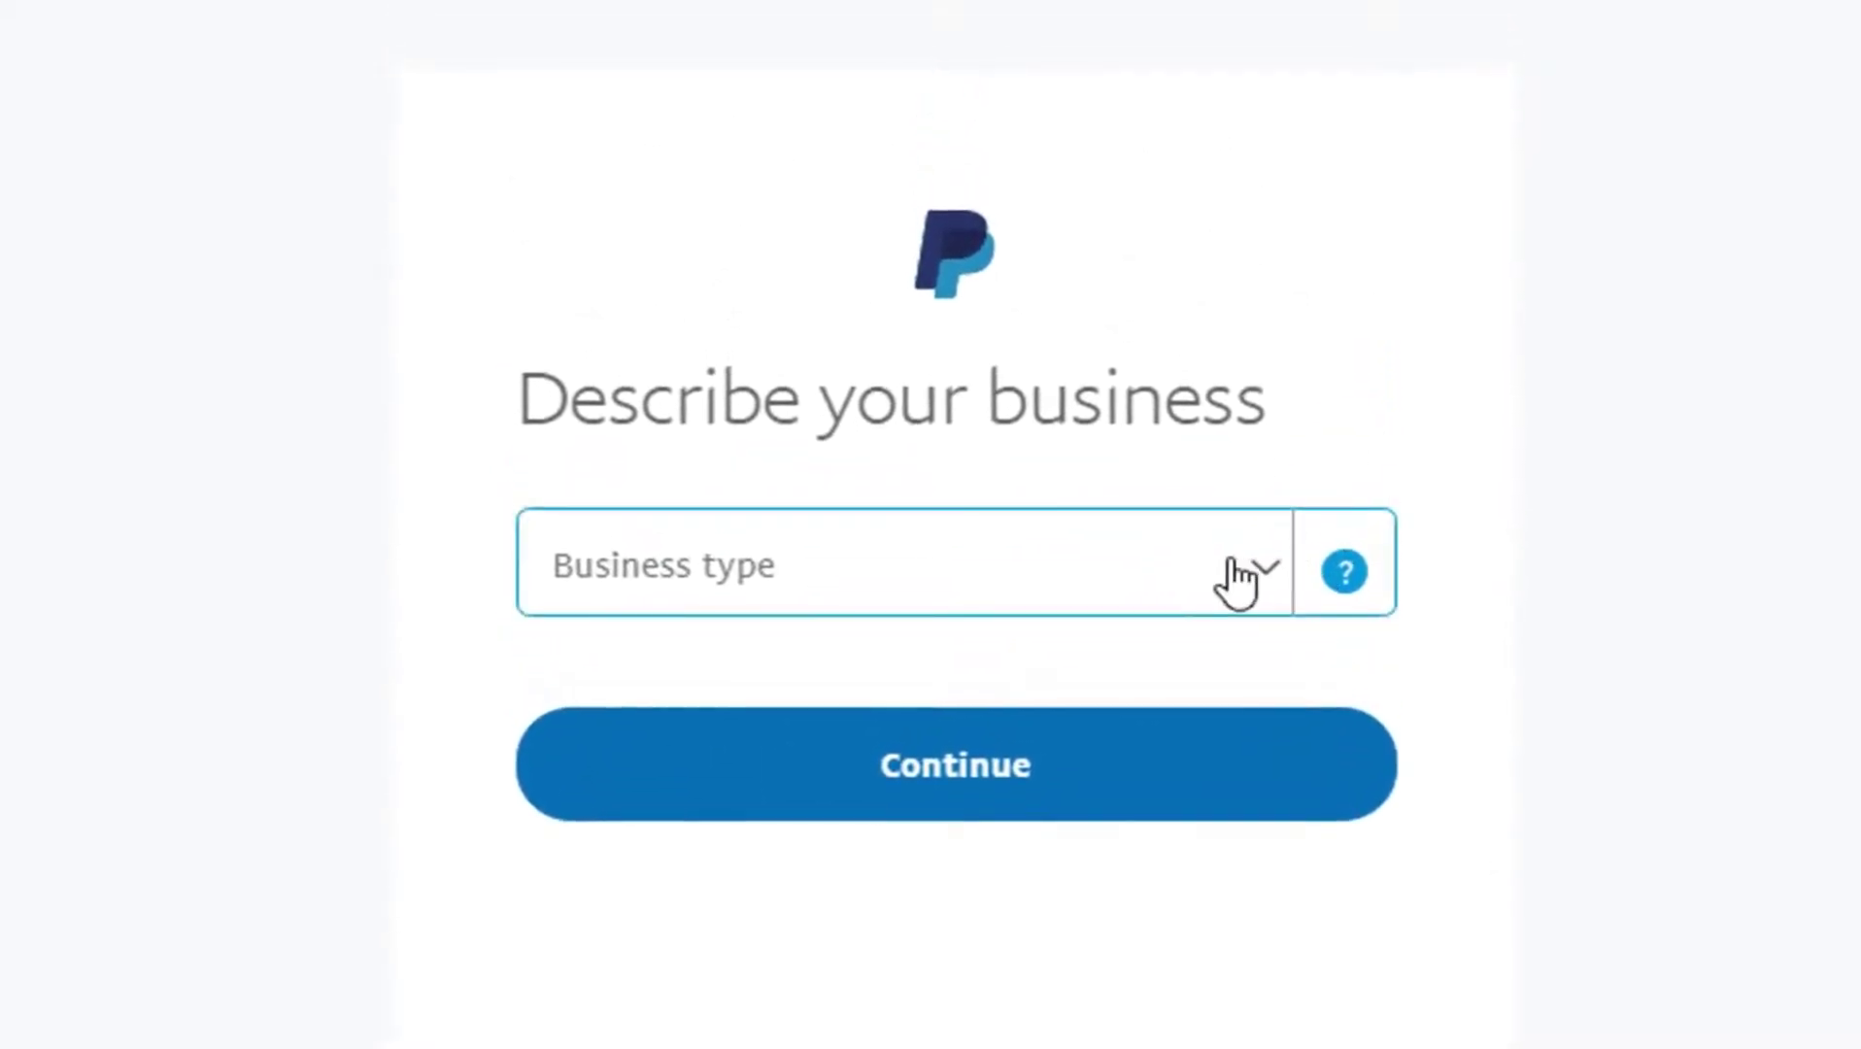
Step: Set business type to Individual/Sole Proprietorship and keyword AFFILIATED AUTO RENTAL
left_click(1237, 581)
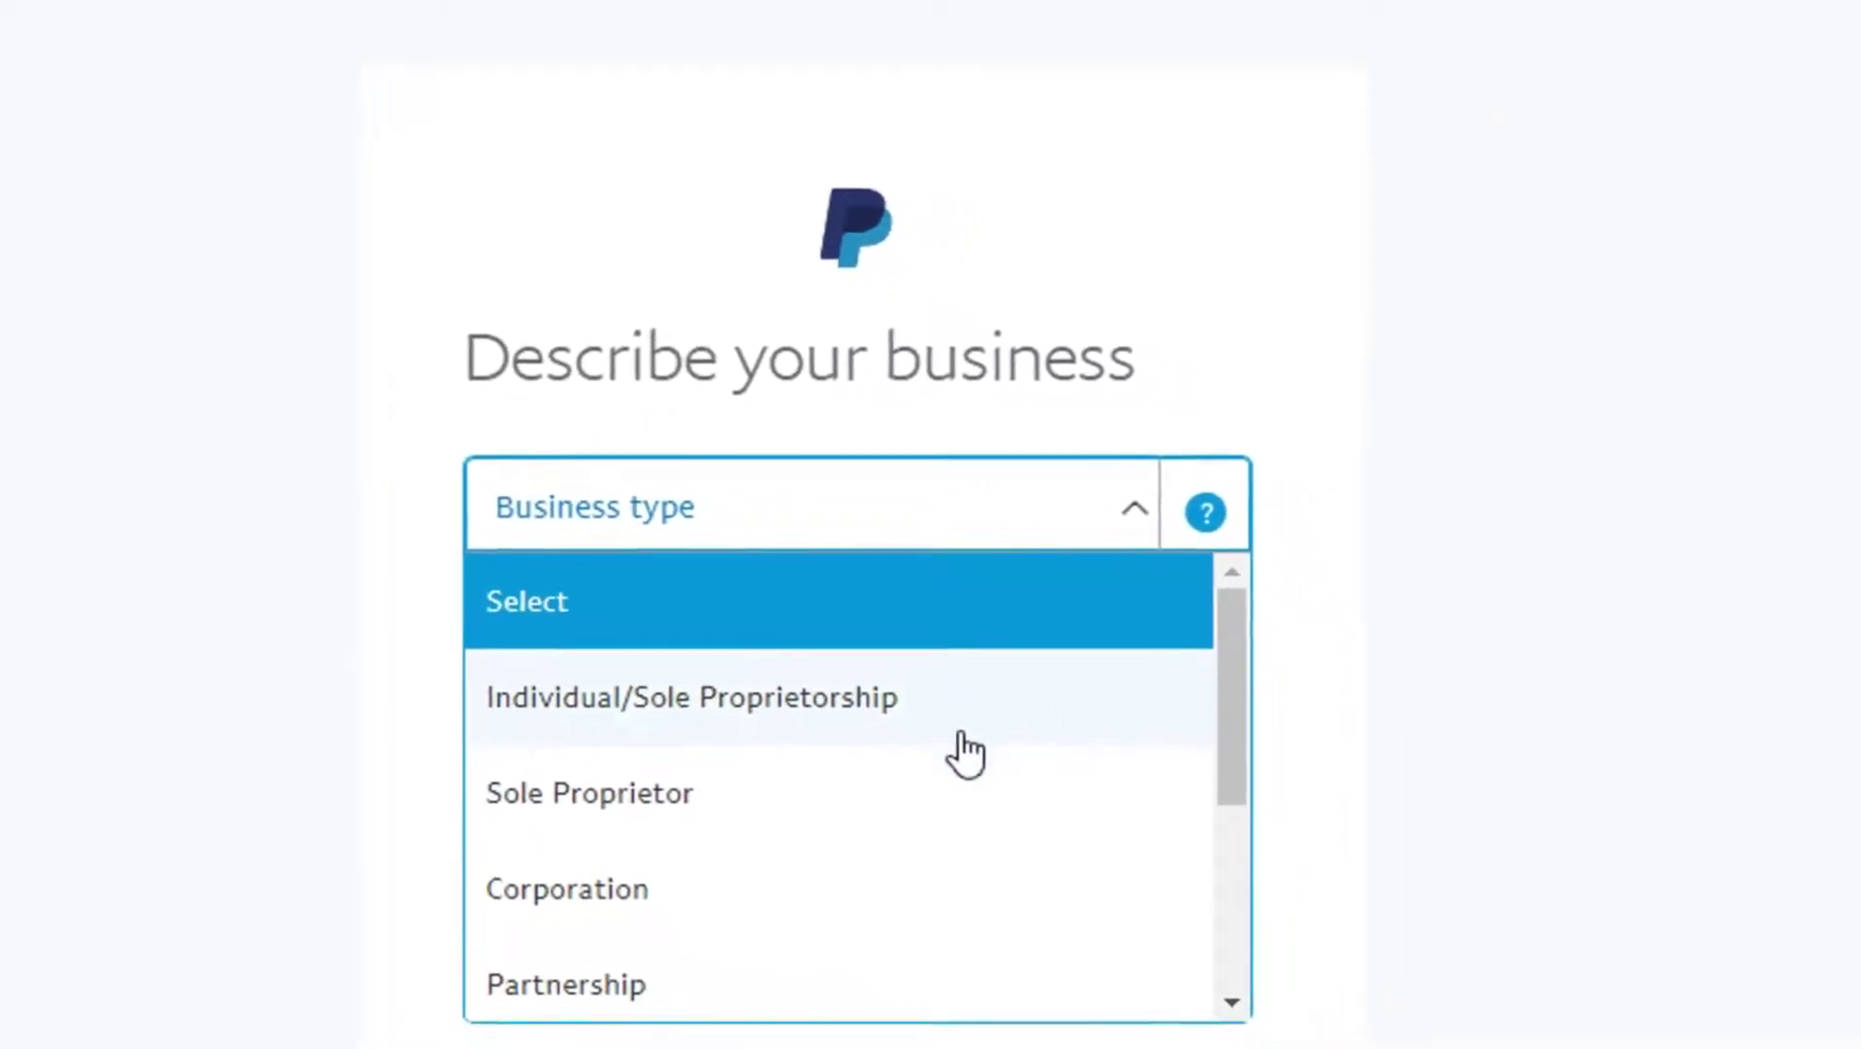
left_click(1029, 733)
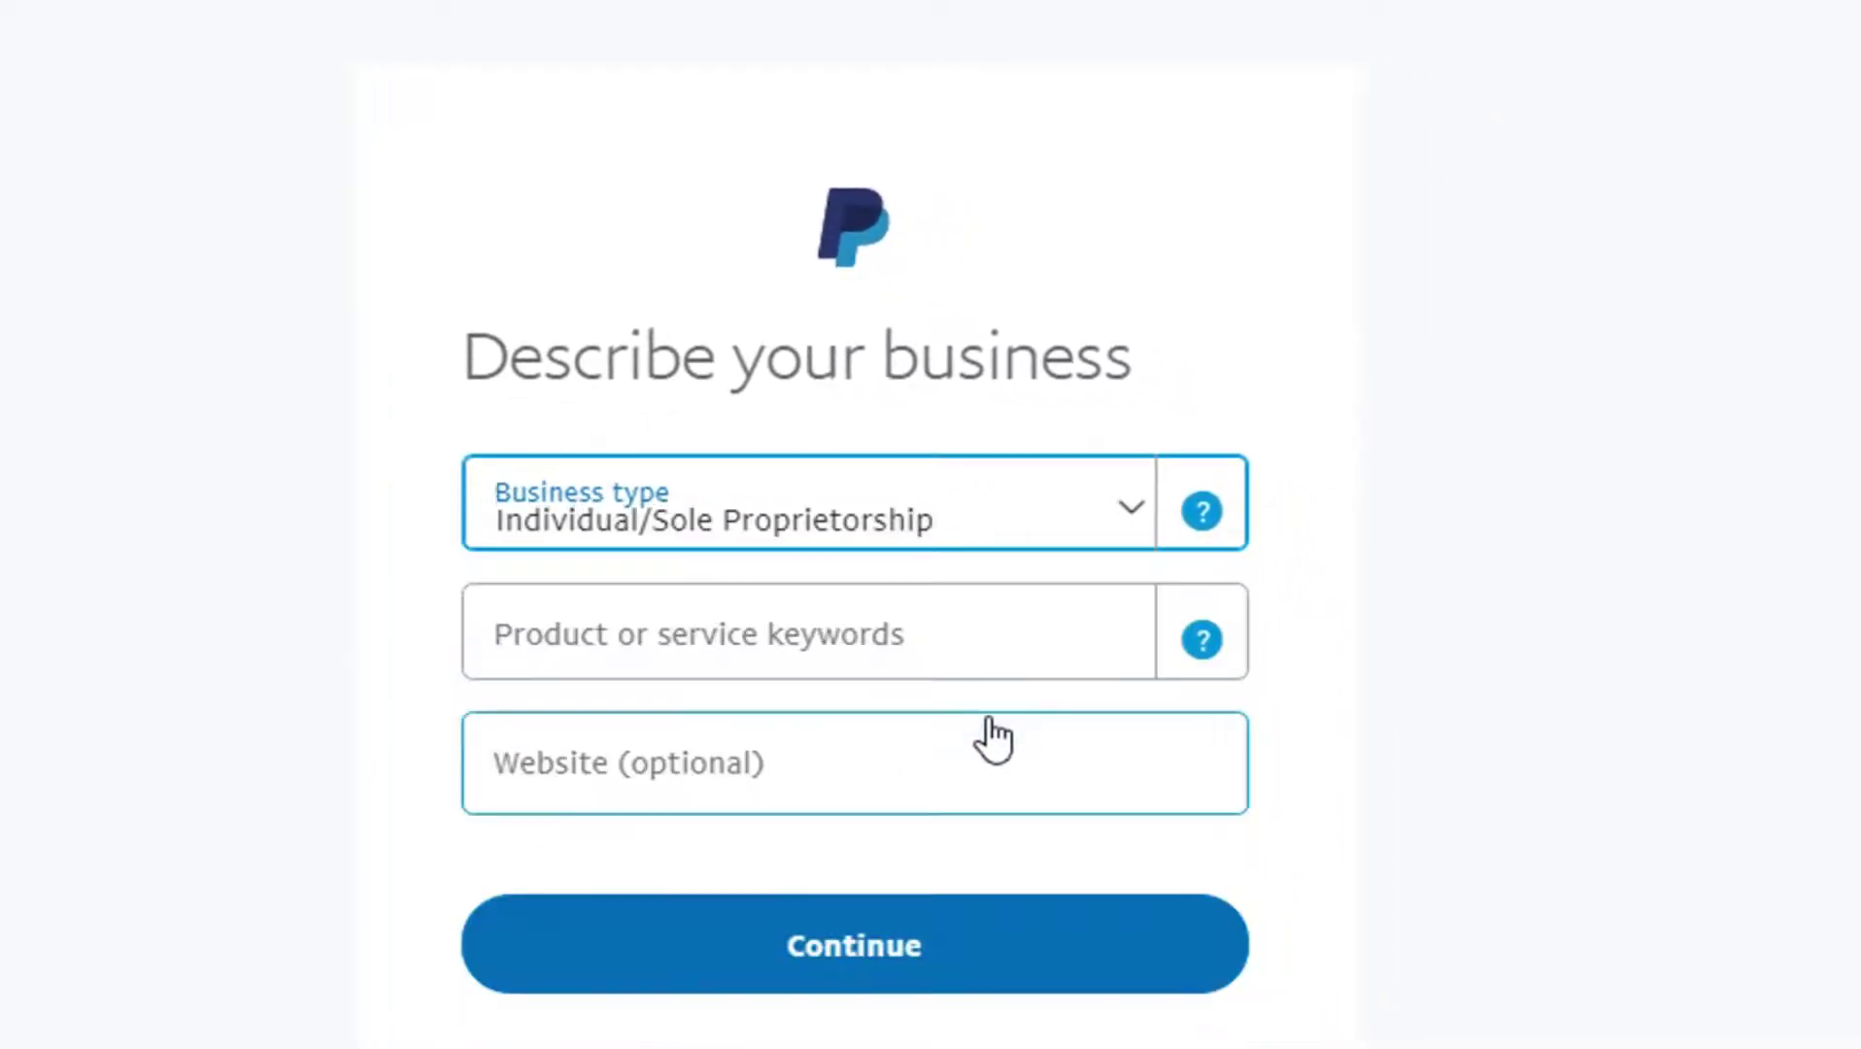
left_click(958, 657)
type("a")
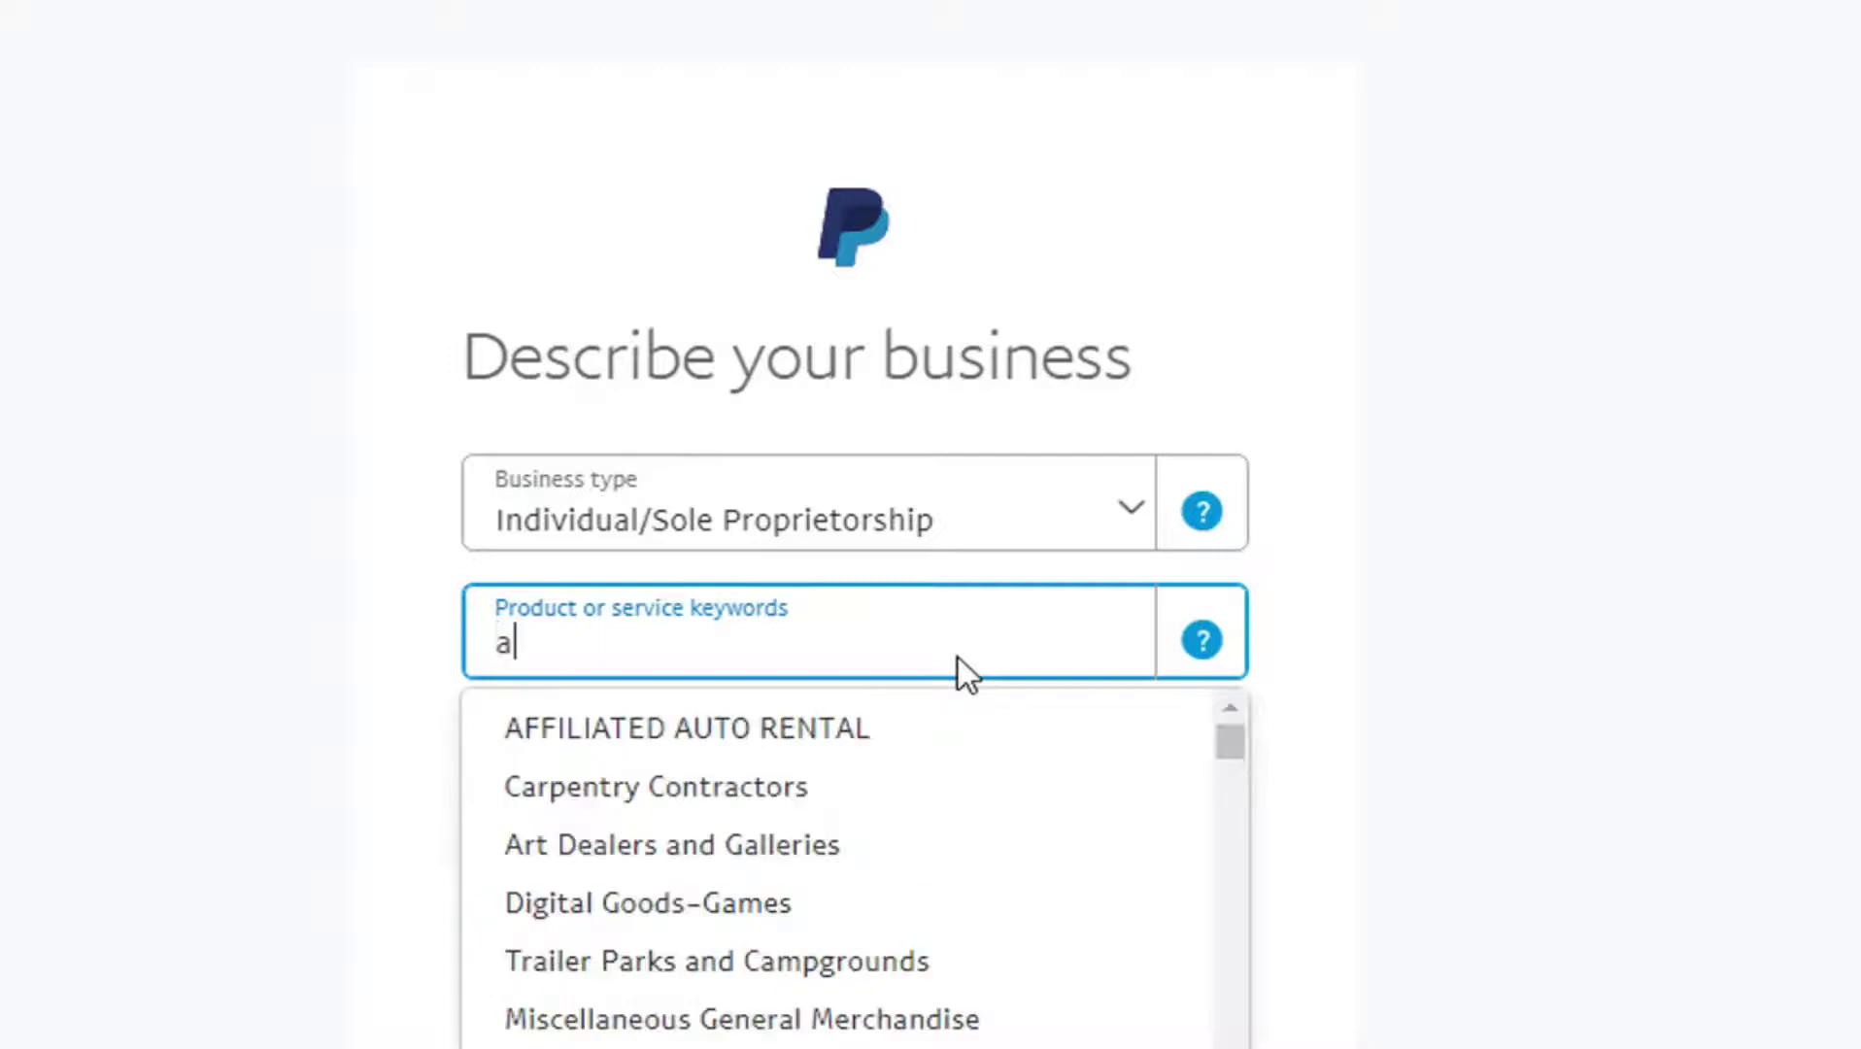
left_click(945, 746)
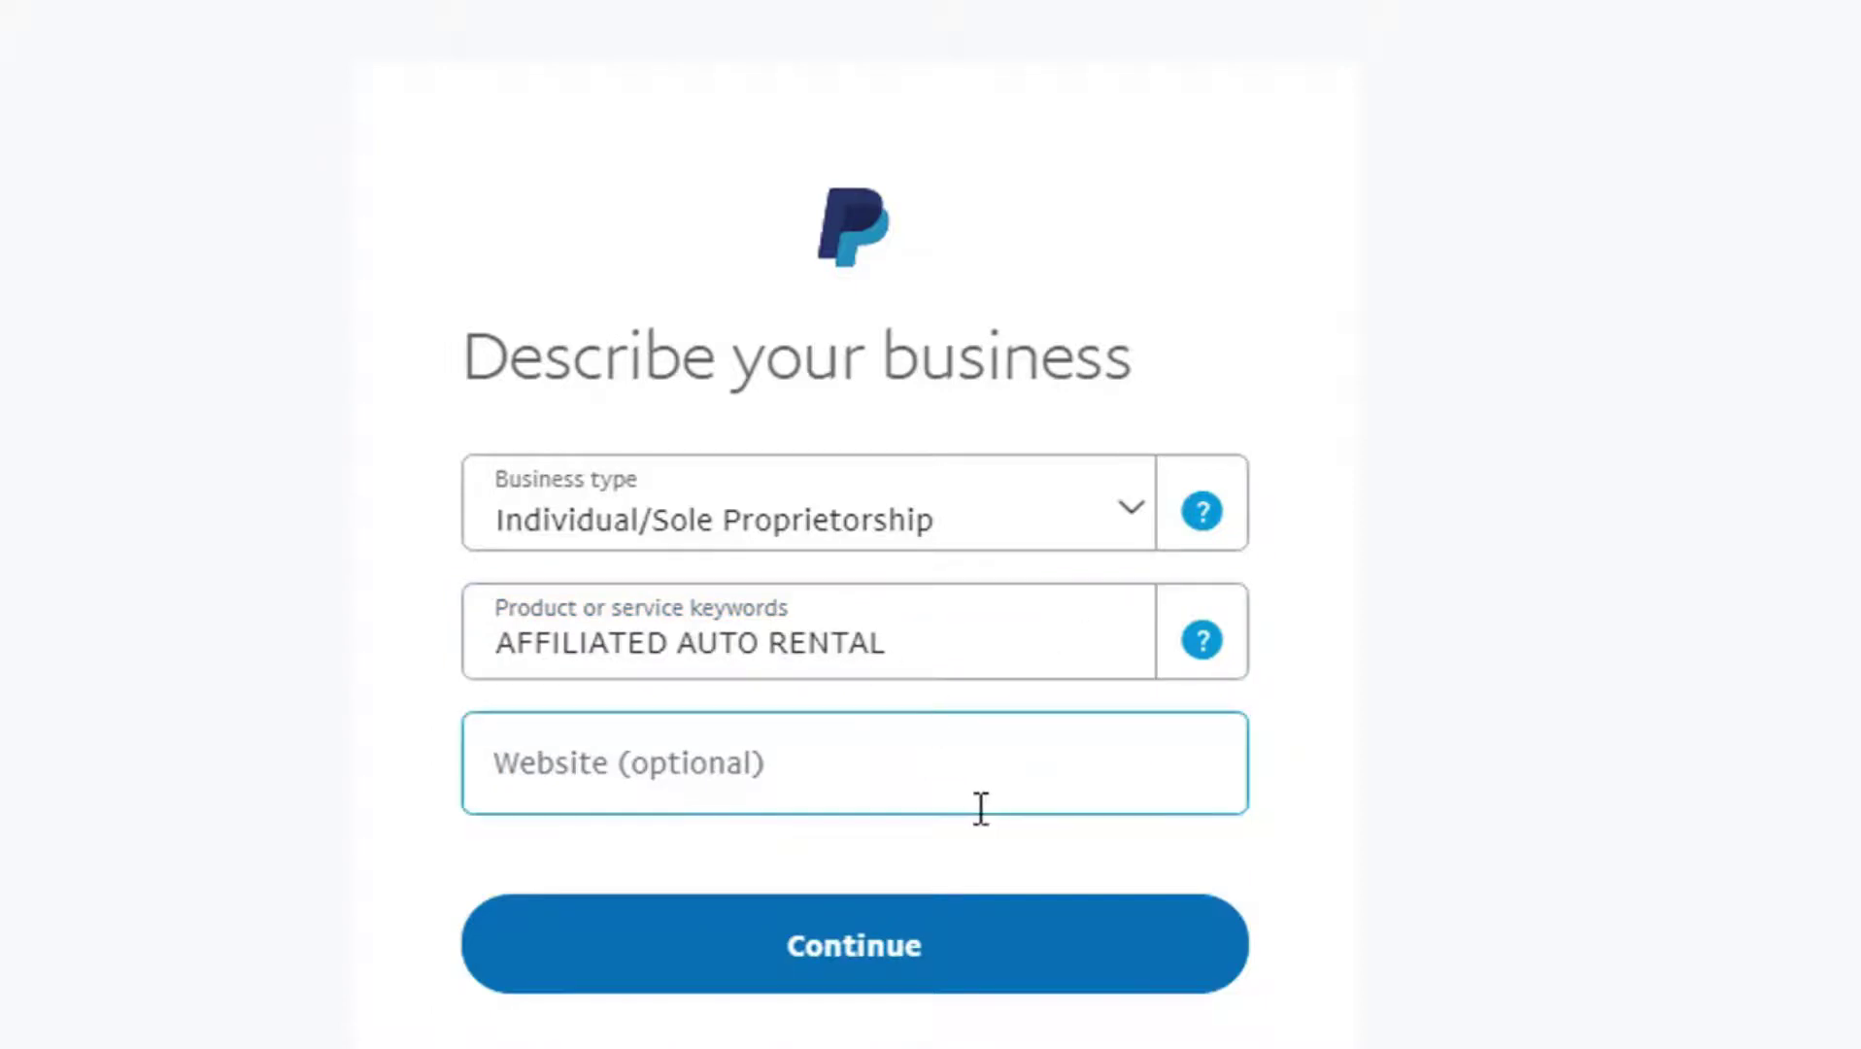
Step: Enter a business website, then clear it so the field stays blank
left_click(979, 783)
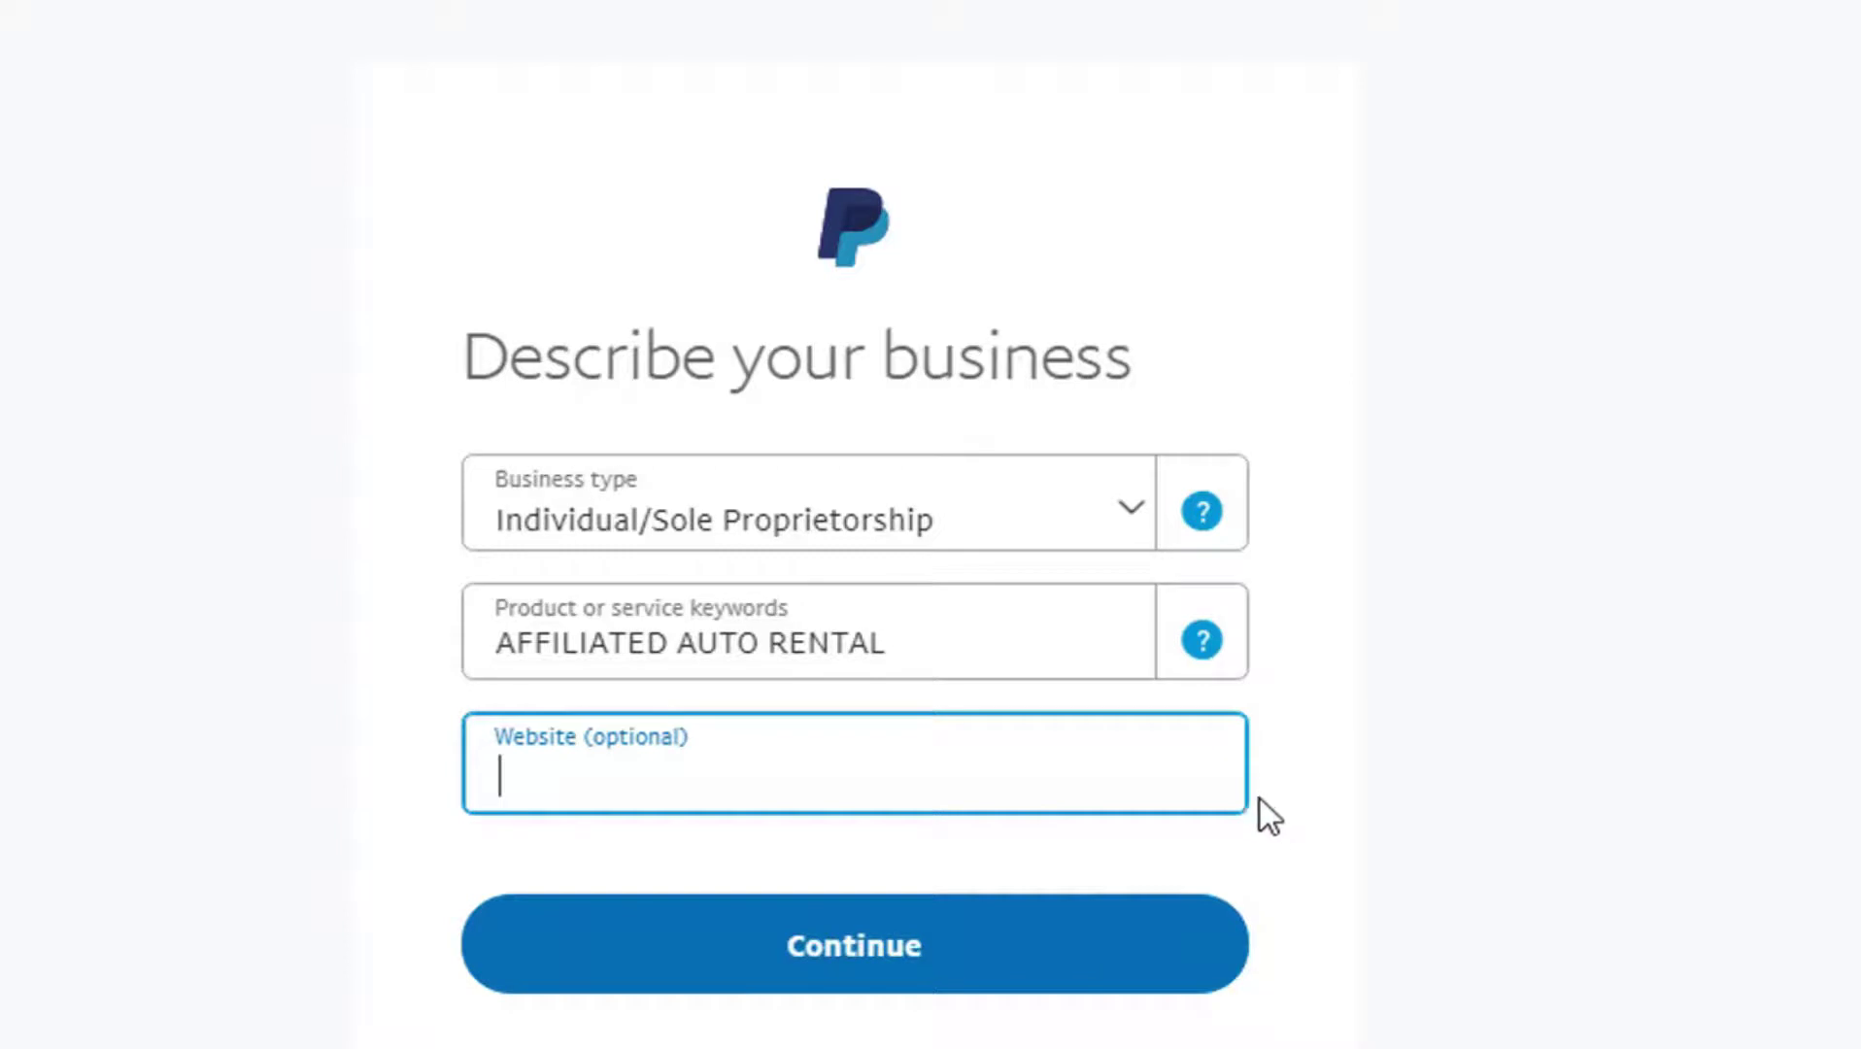
type("ww")
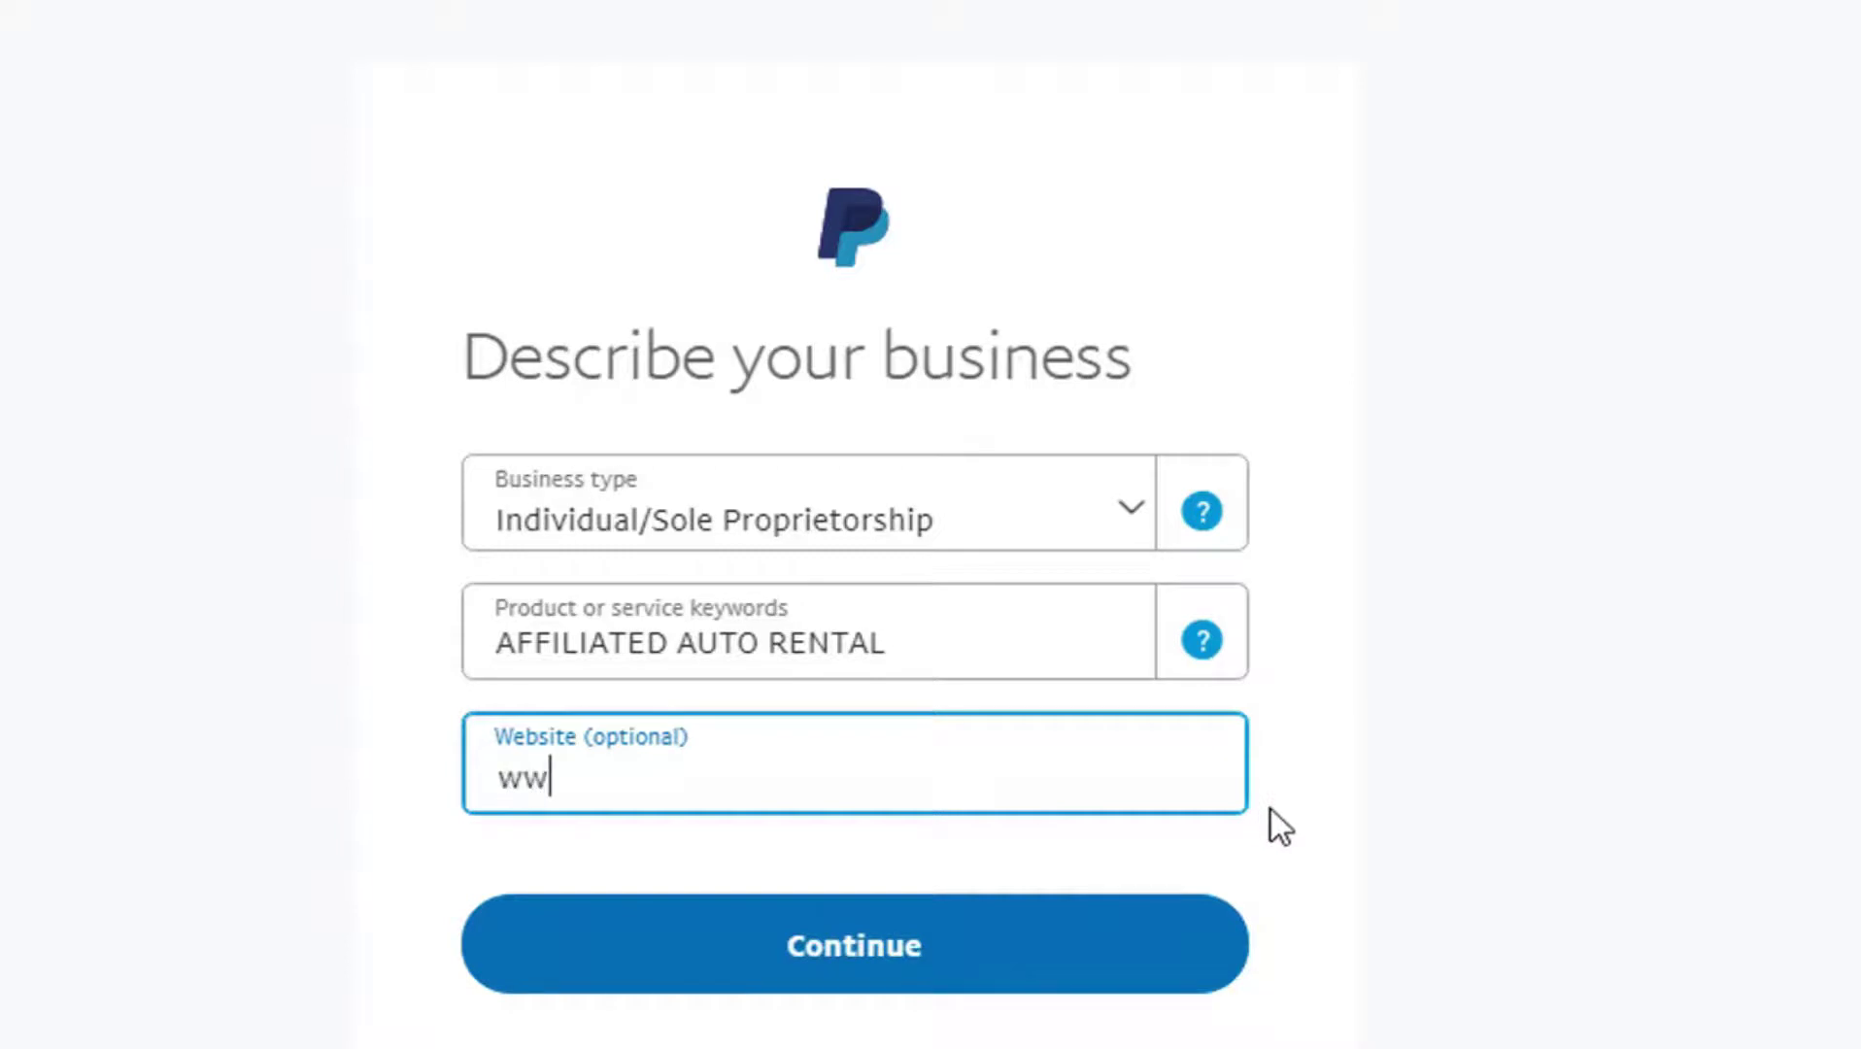
type("w.tw")
type("echha")
type("besh")
type("a.com")
left_click(1302, 883)
left_click(987, 762)
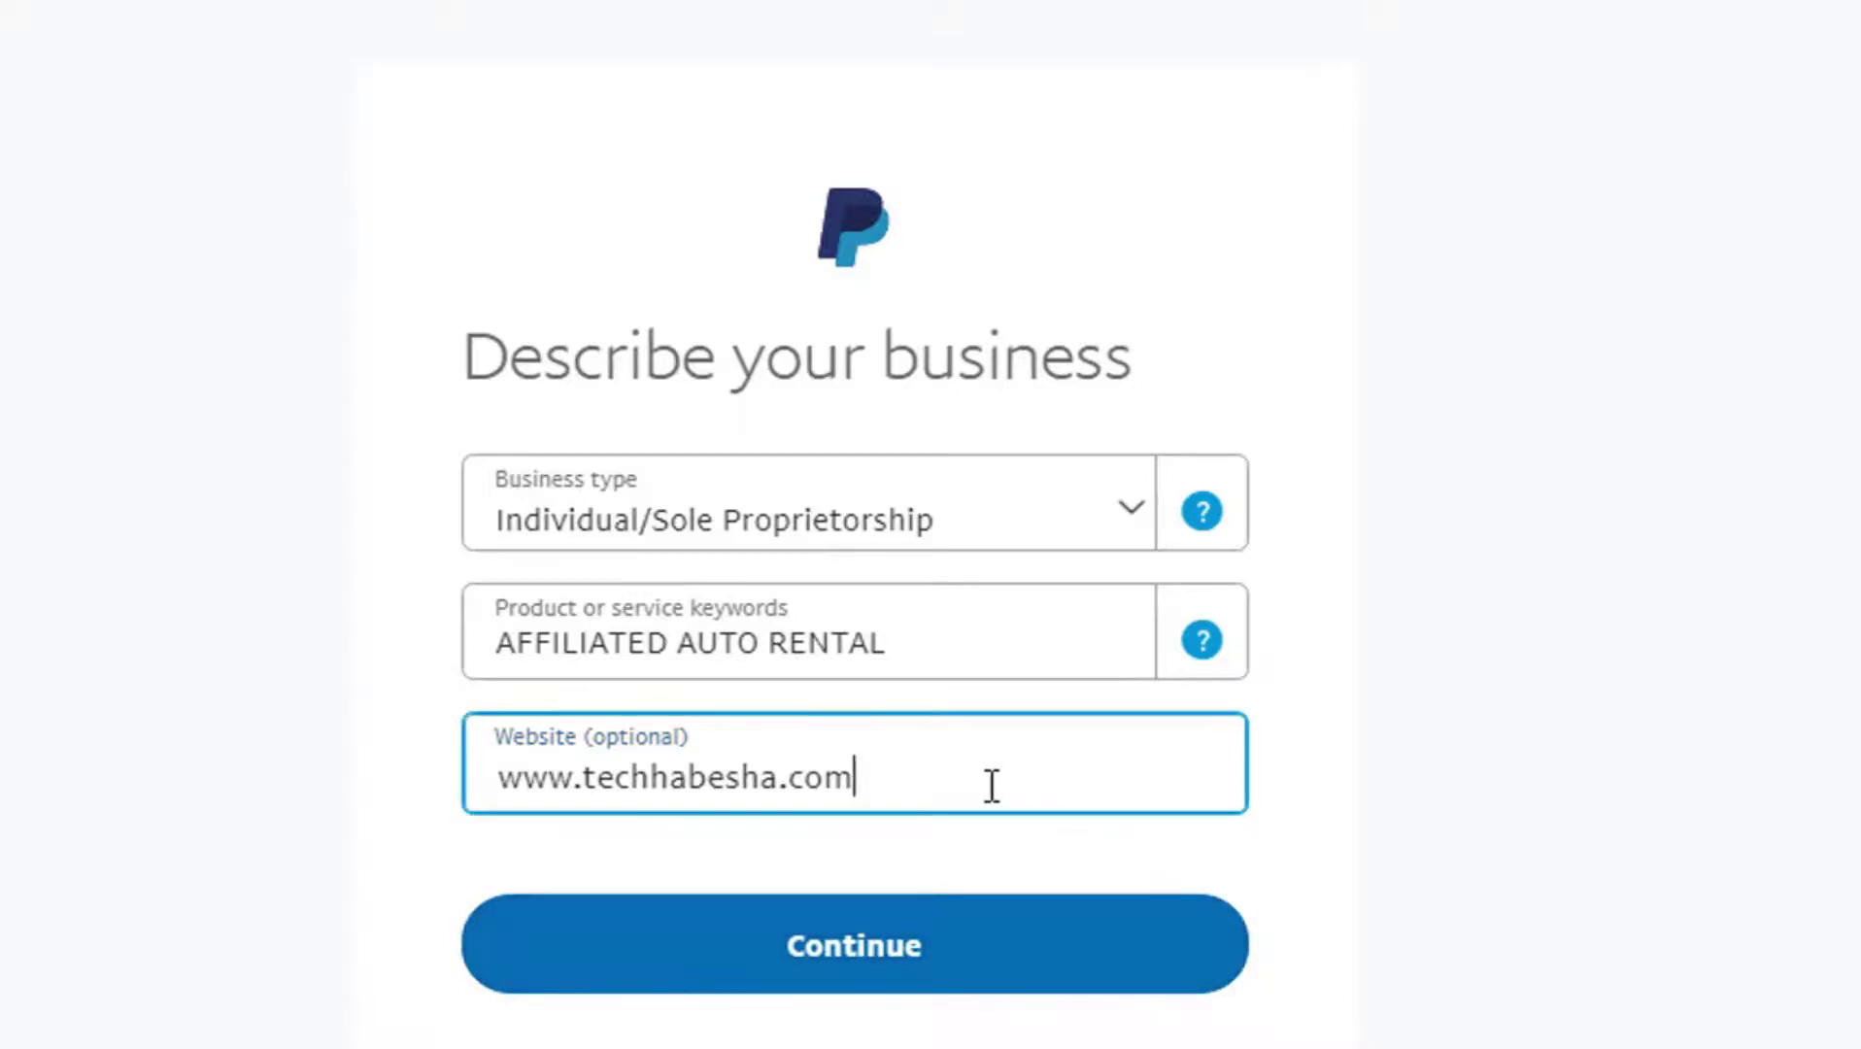
key("ctrl+a")
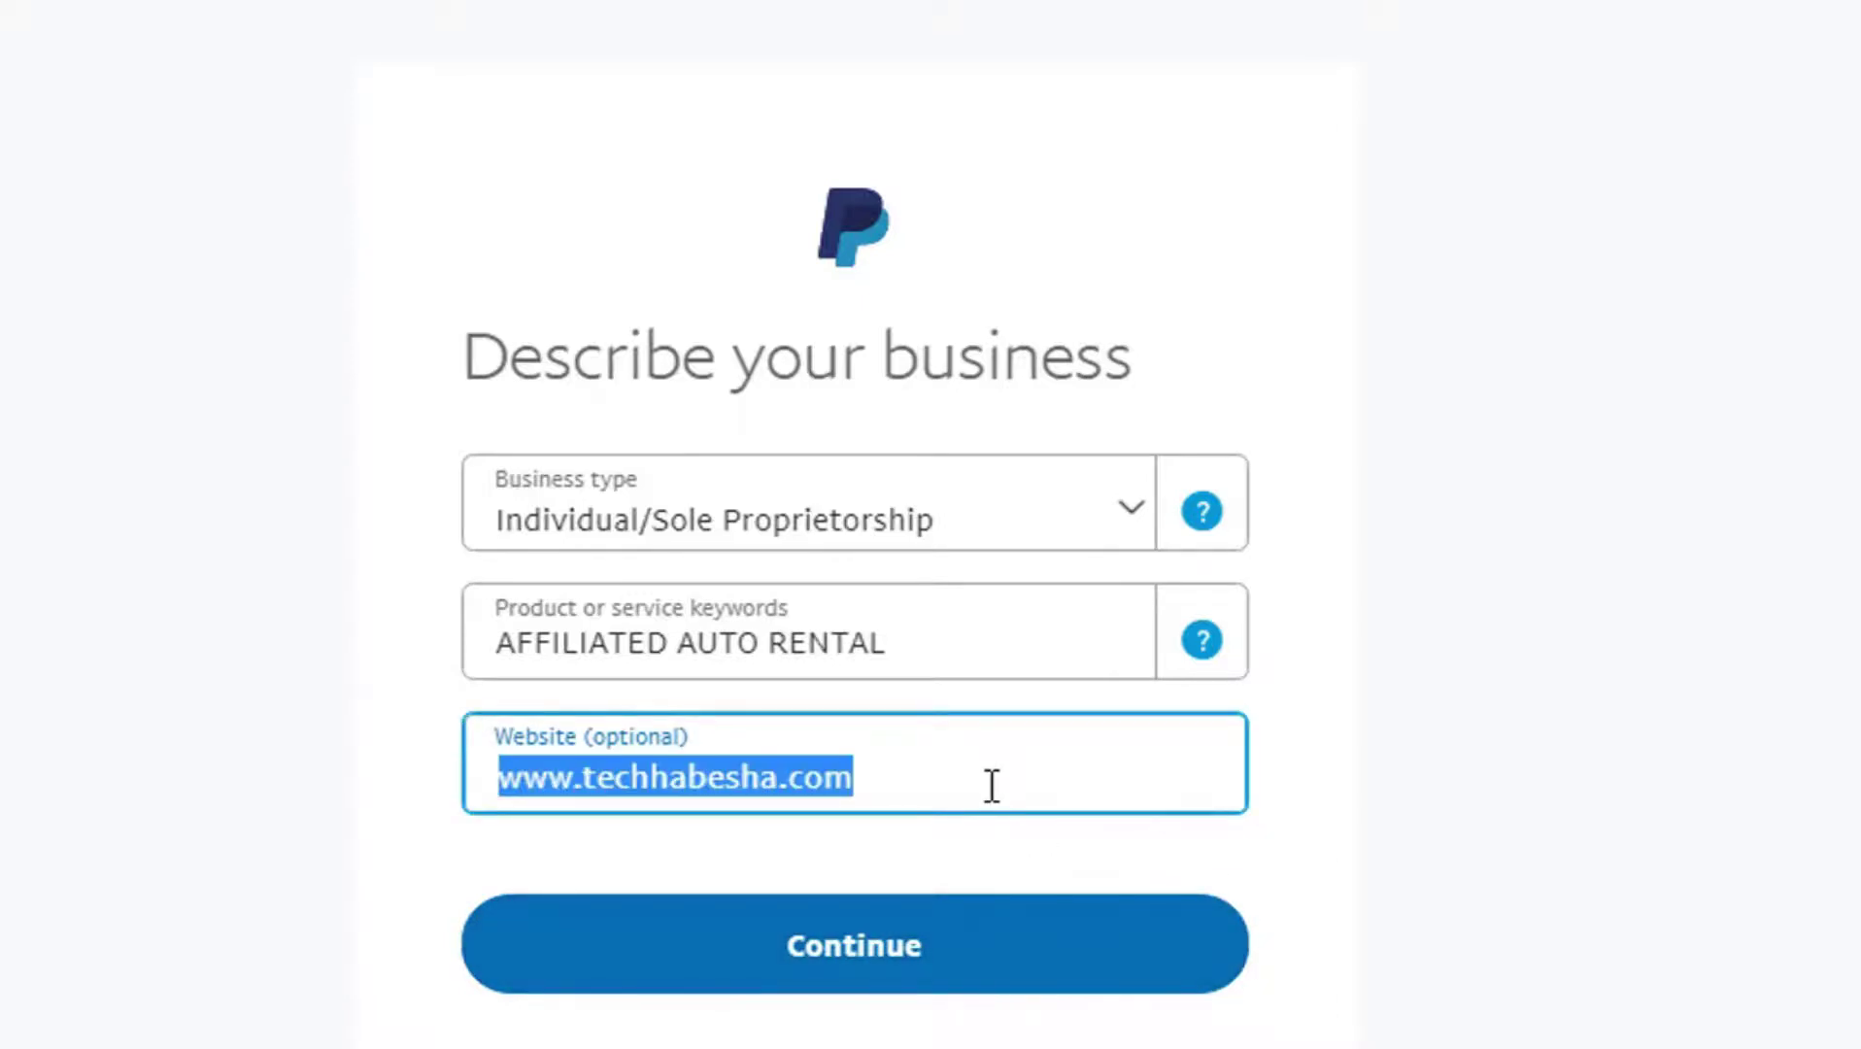
key("BackSpace")
left_click(1297, 835)
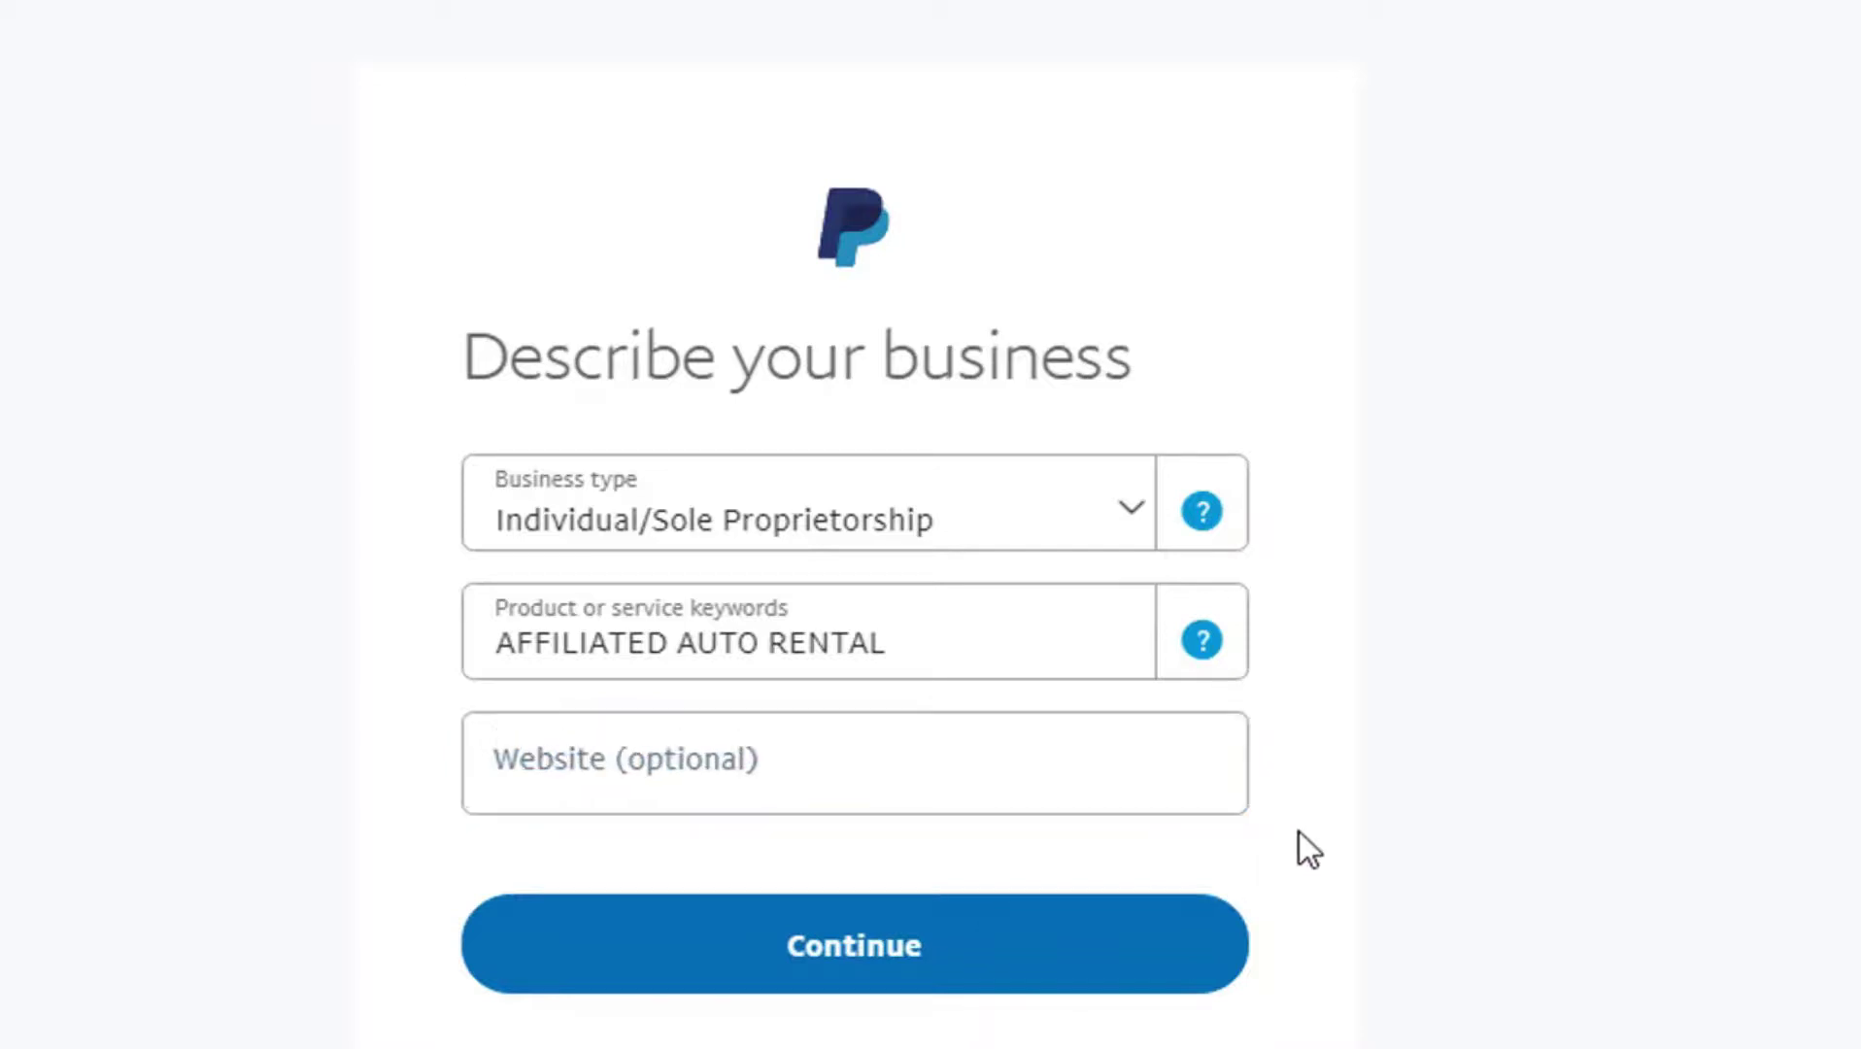
left_click(995, 983)
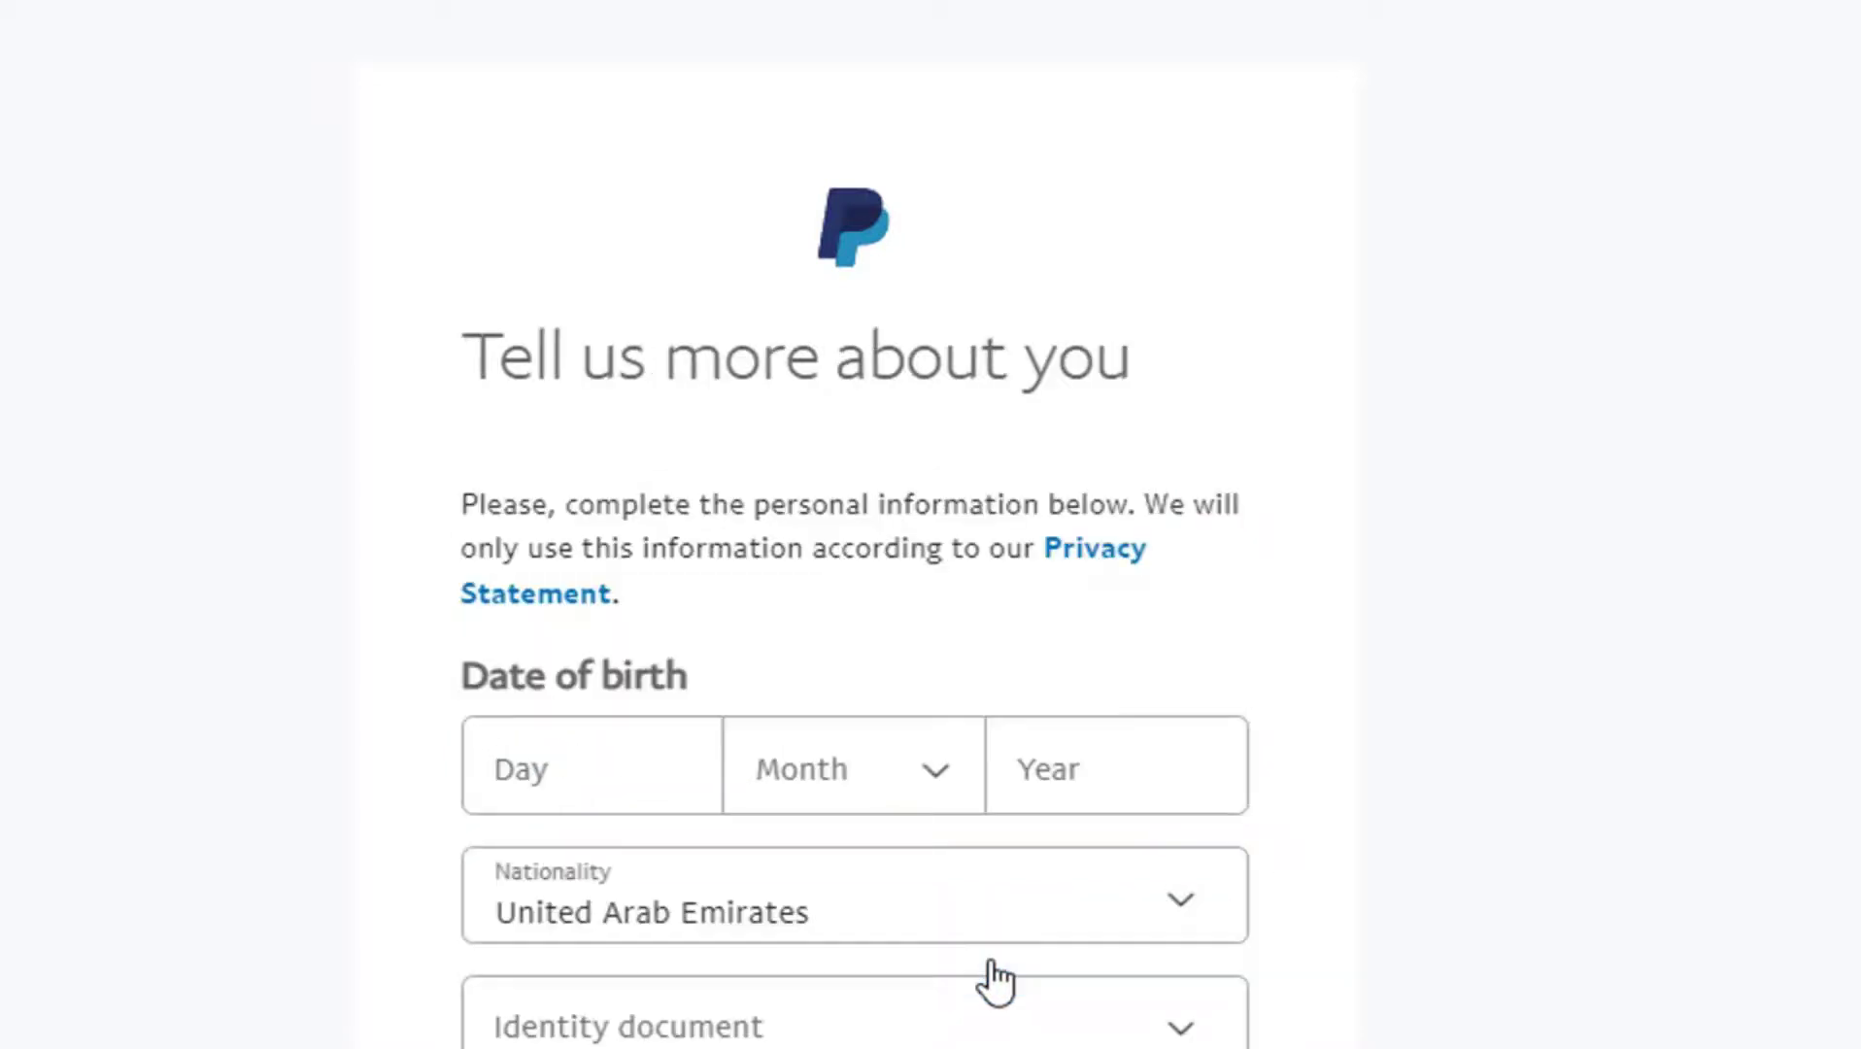
scroll(855, 544, "down", 2)
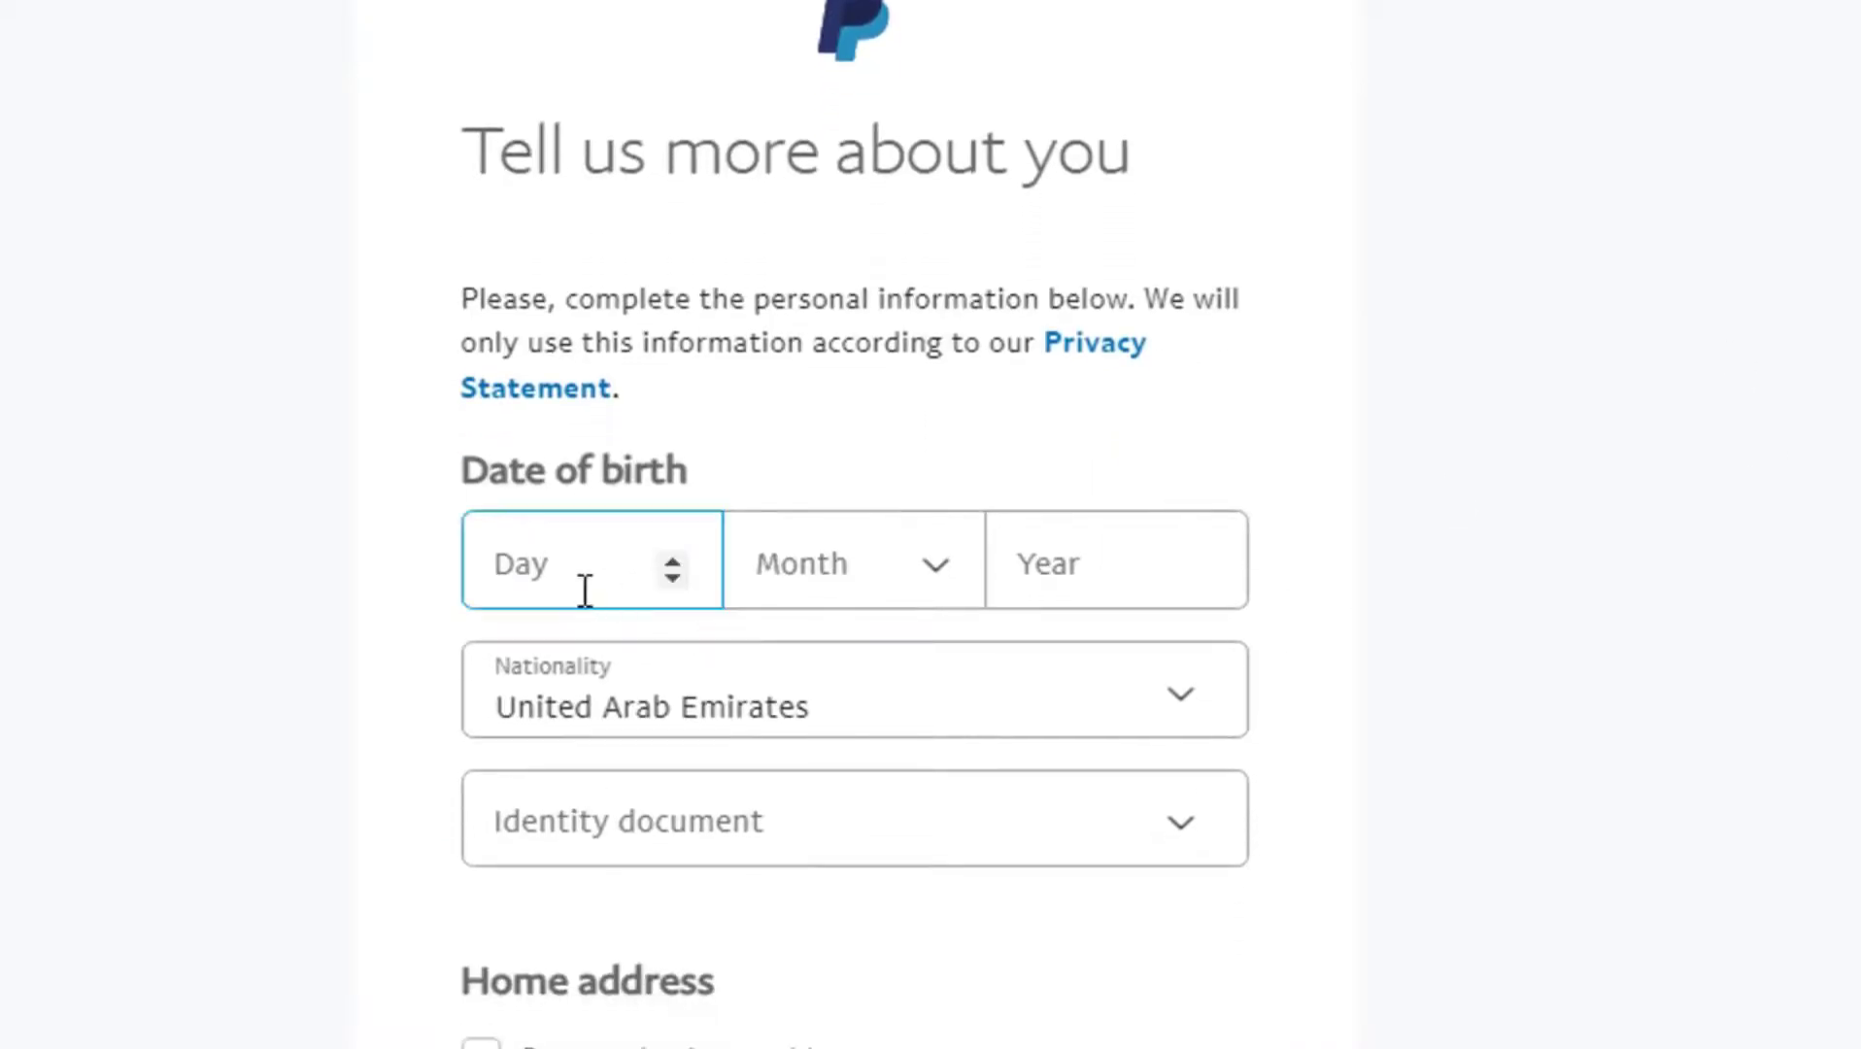
left_click(588, 587)
type("23")
left_click(843, 588)
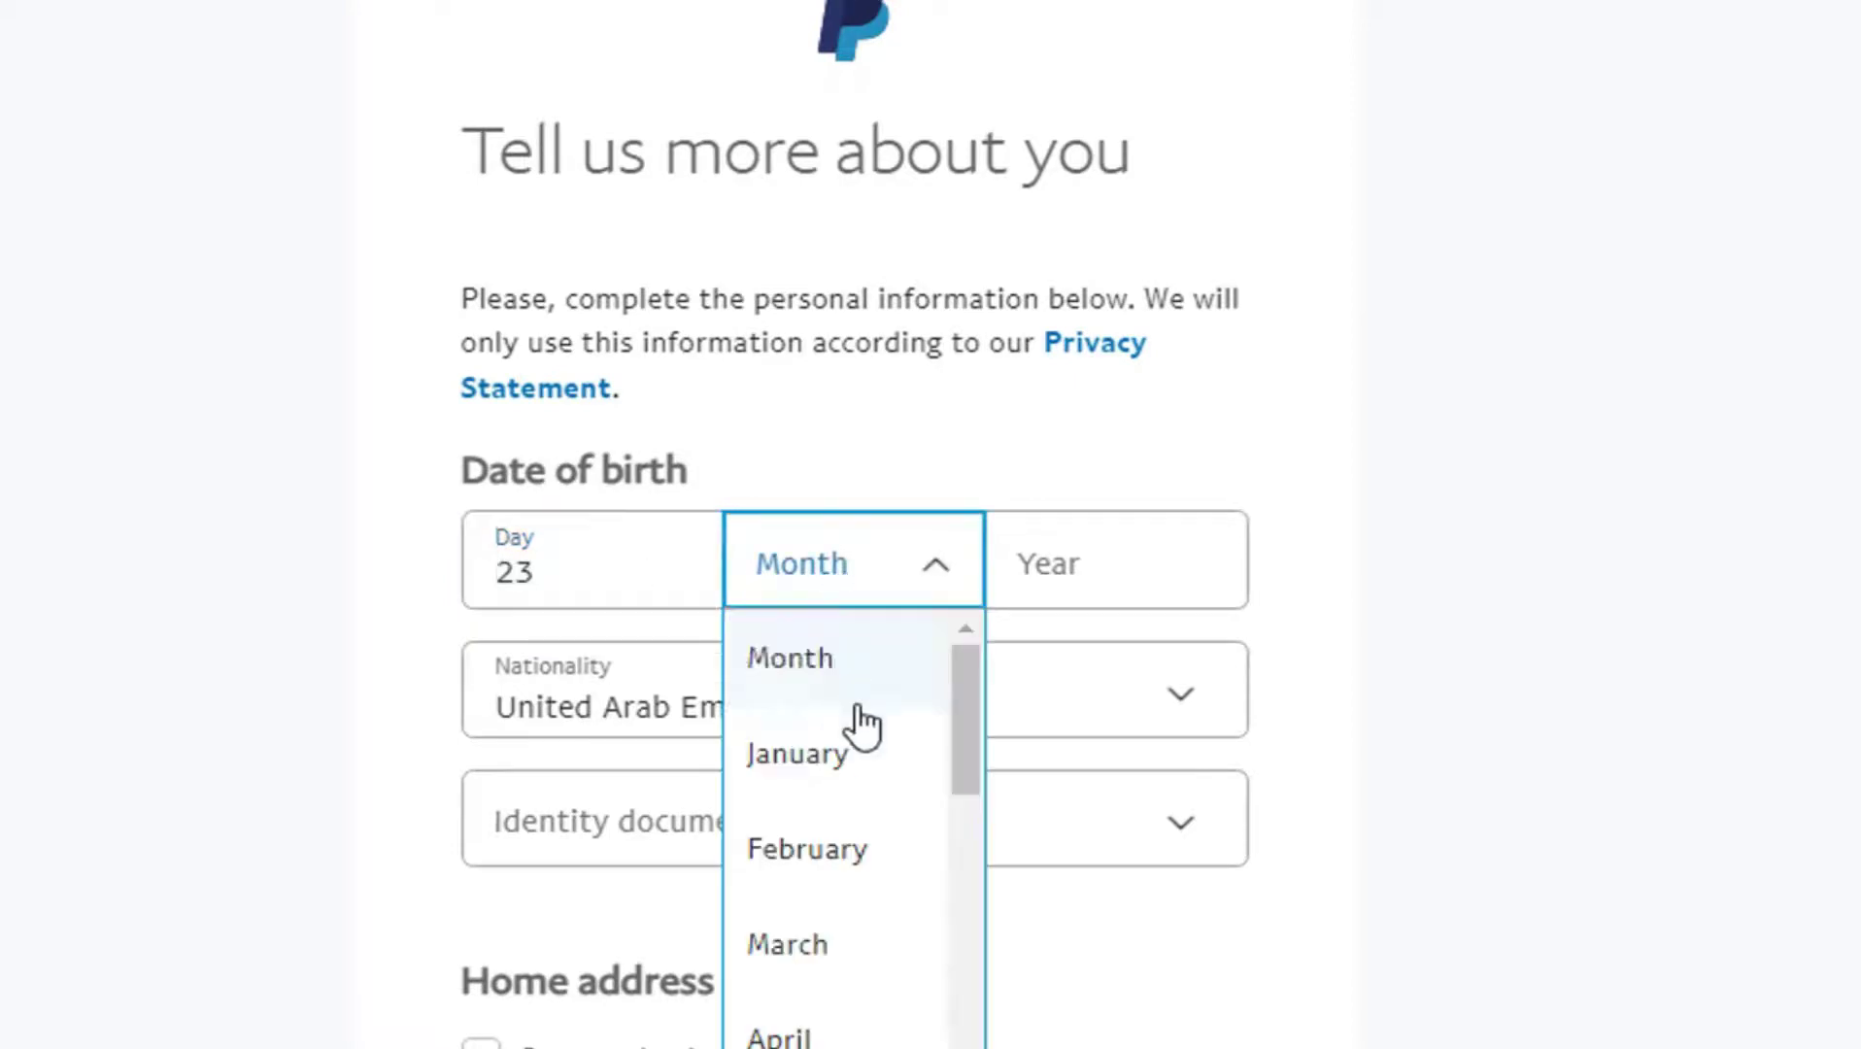
left_click_drag(981, 735, 981, 838)
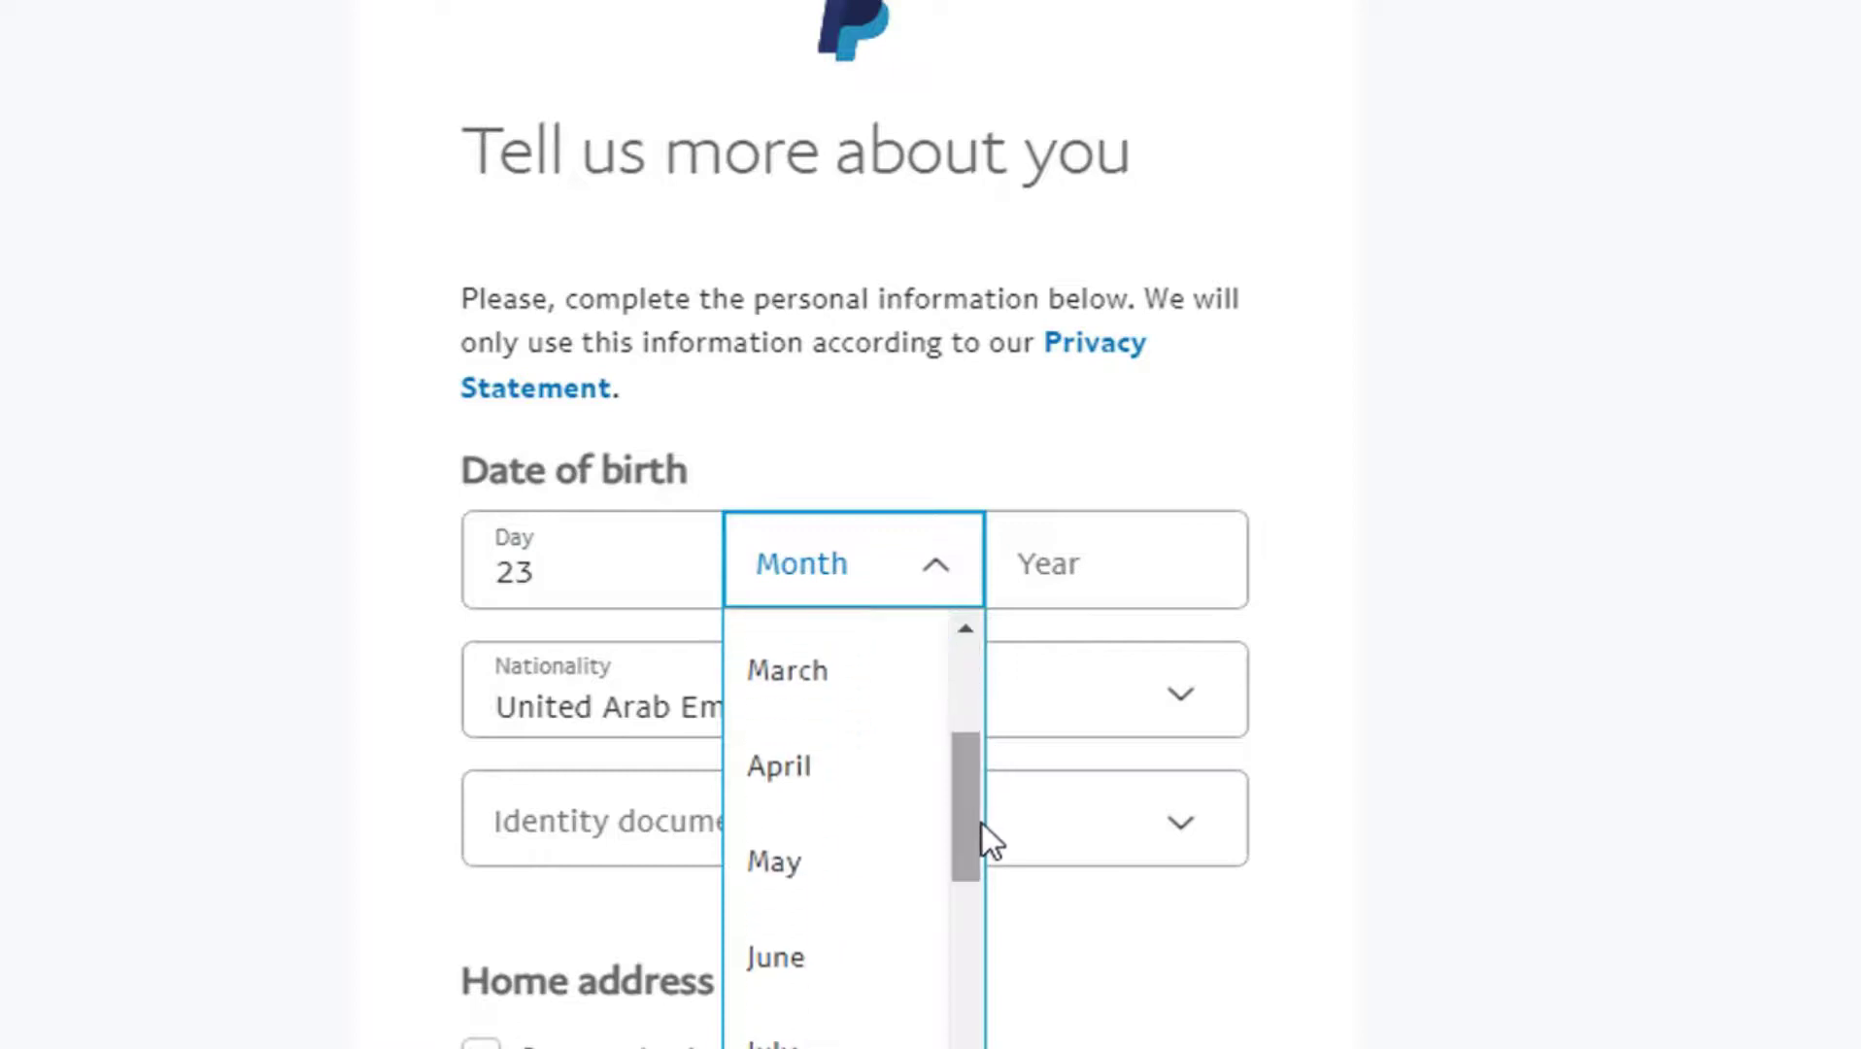
left_click(886, 957)
left_click(1055, 547)
type("200")
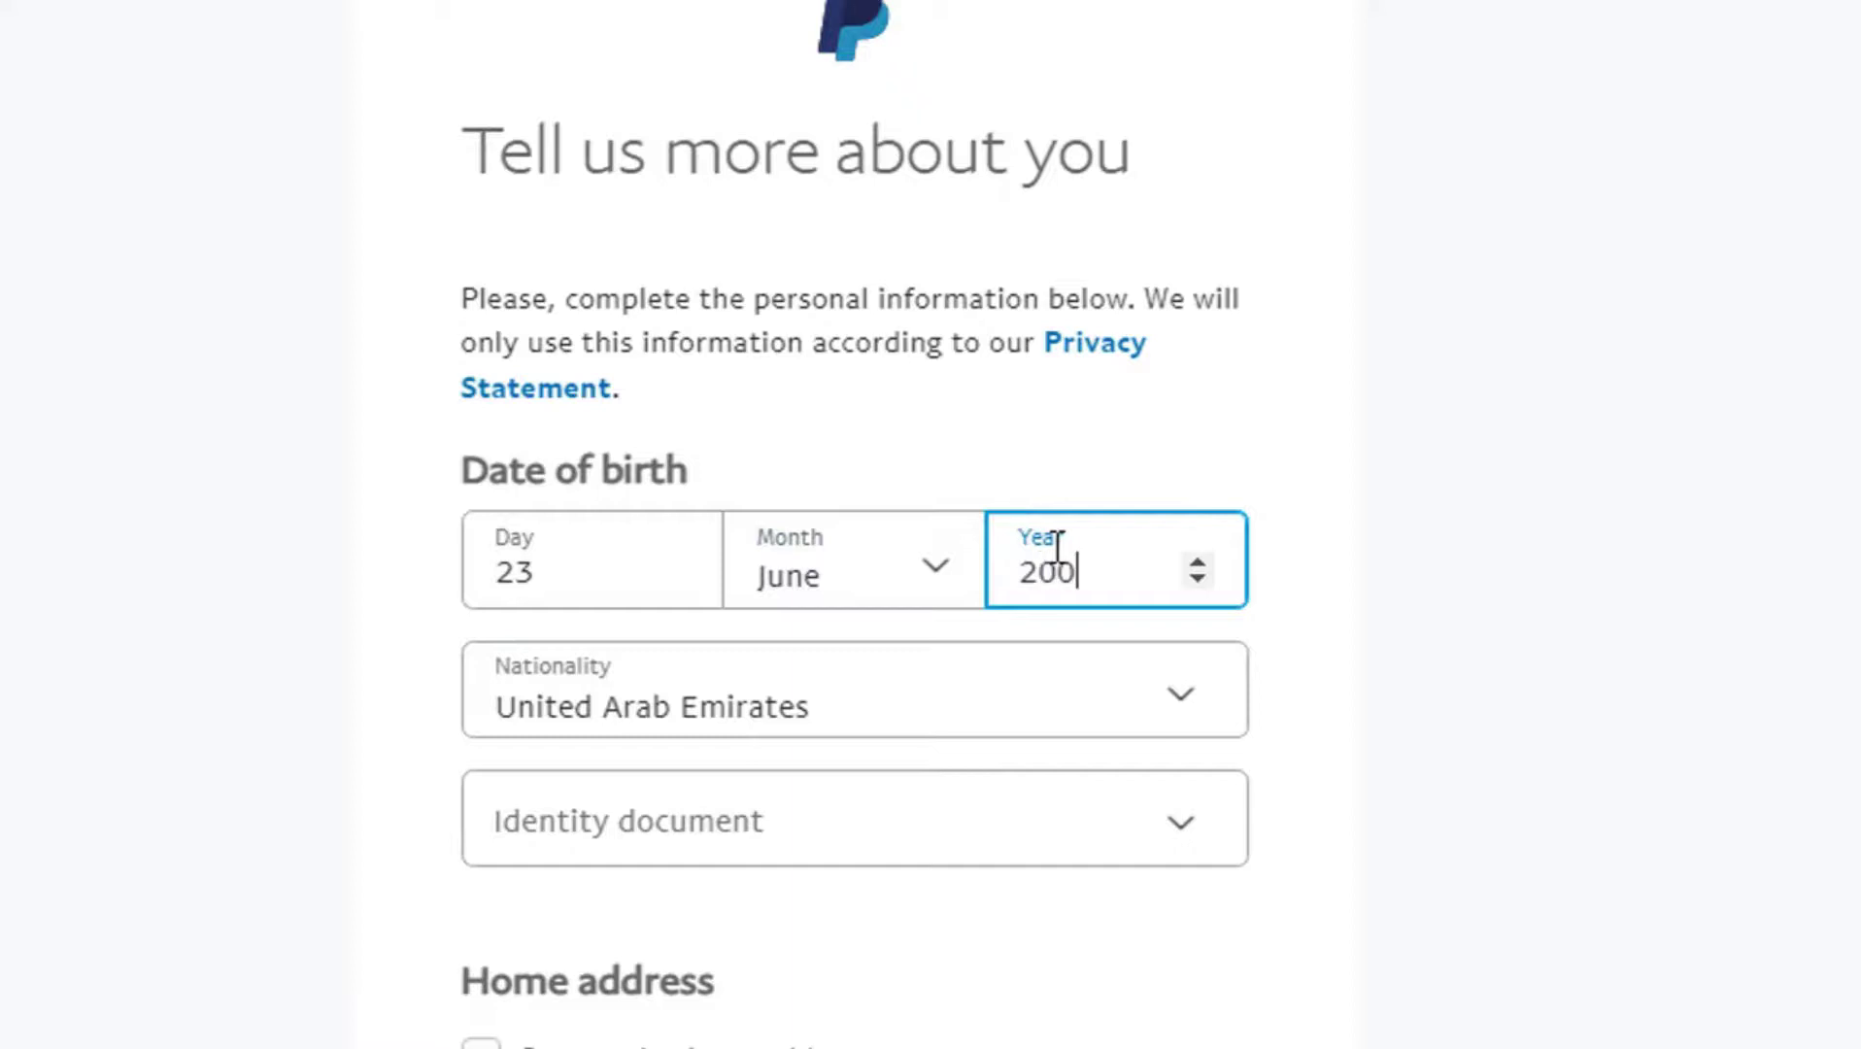
type("2")
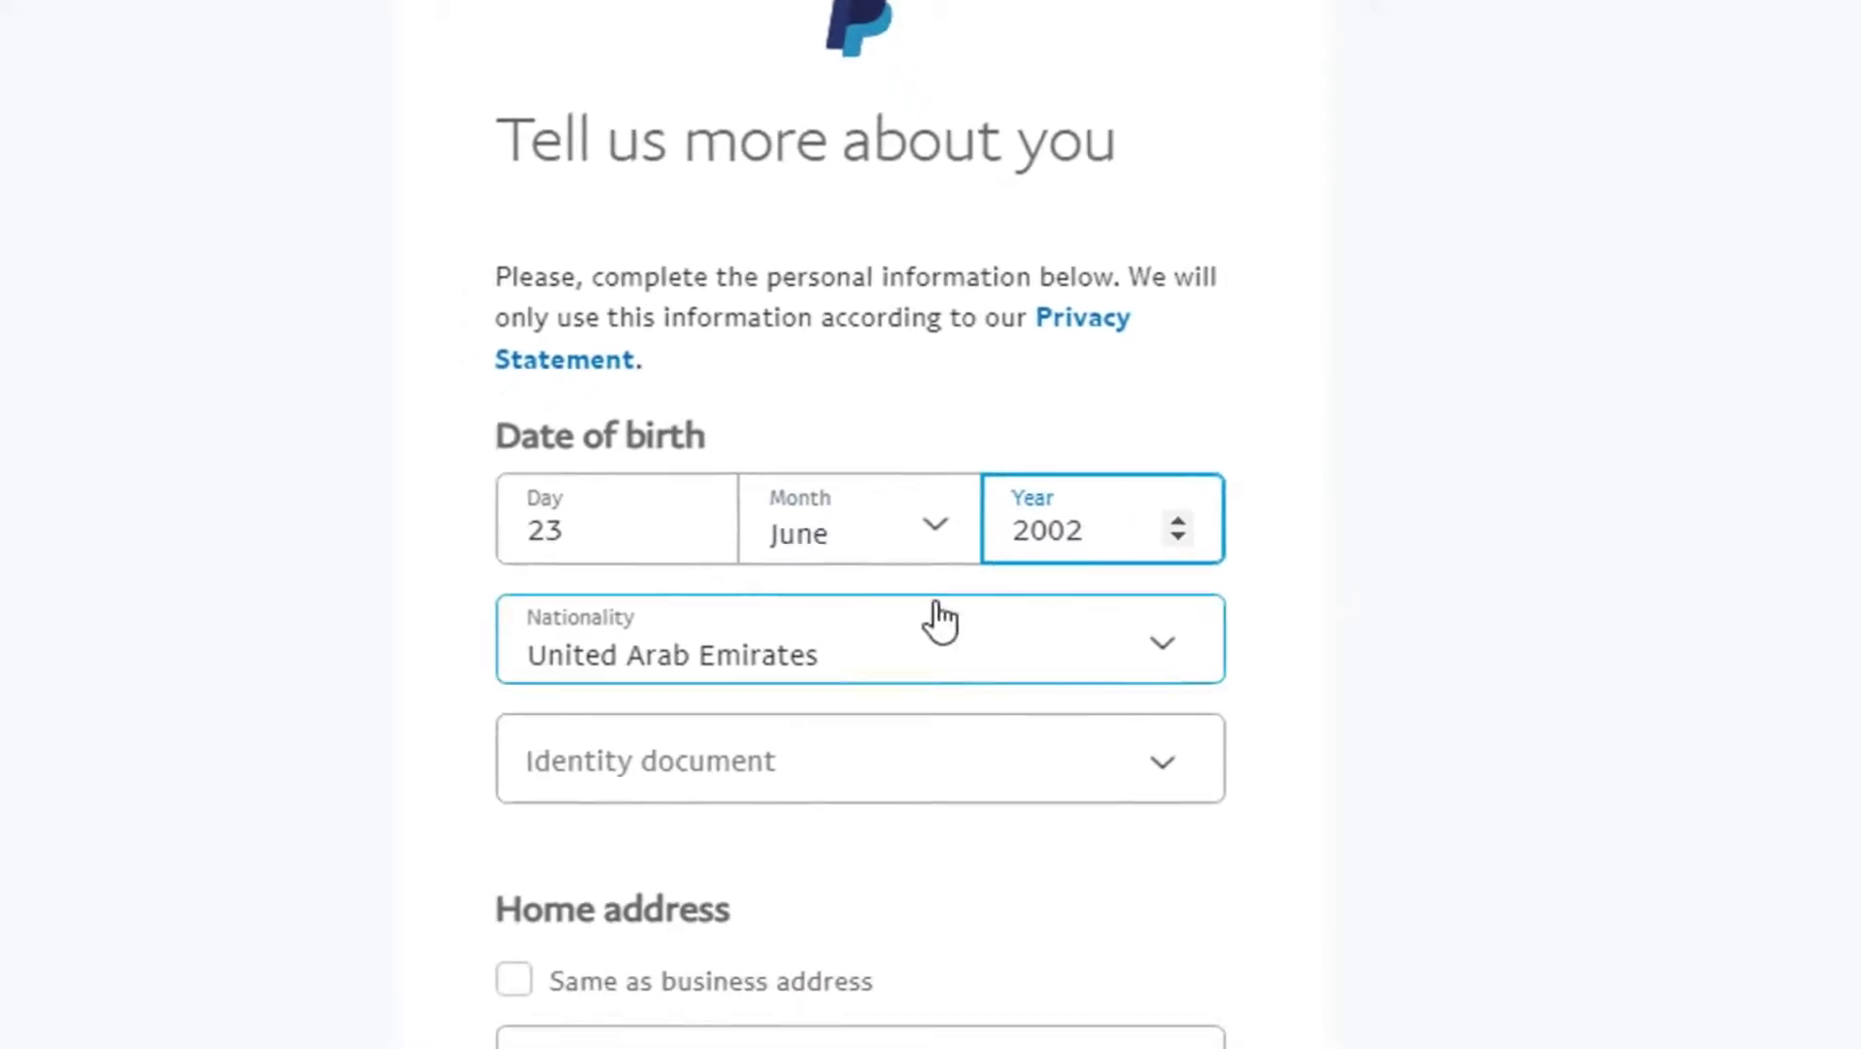
Step: Set United Arab Emirates nationality and enter a driver's license as the ID with its number
left_click(956, 617)
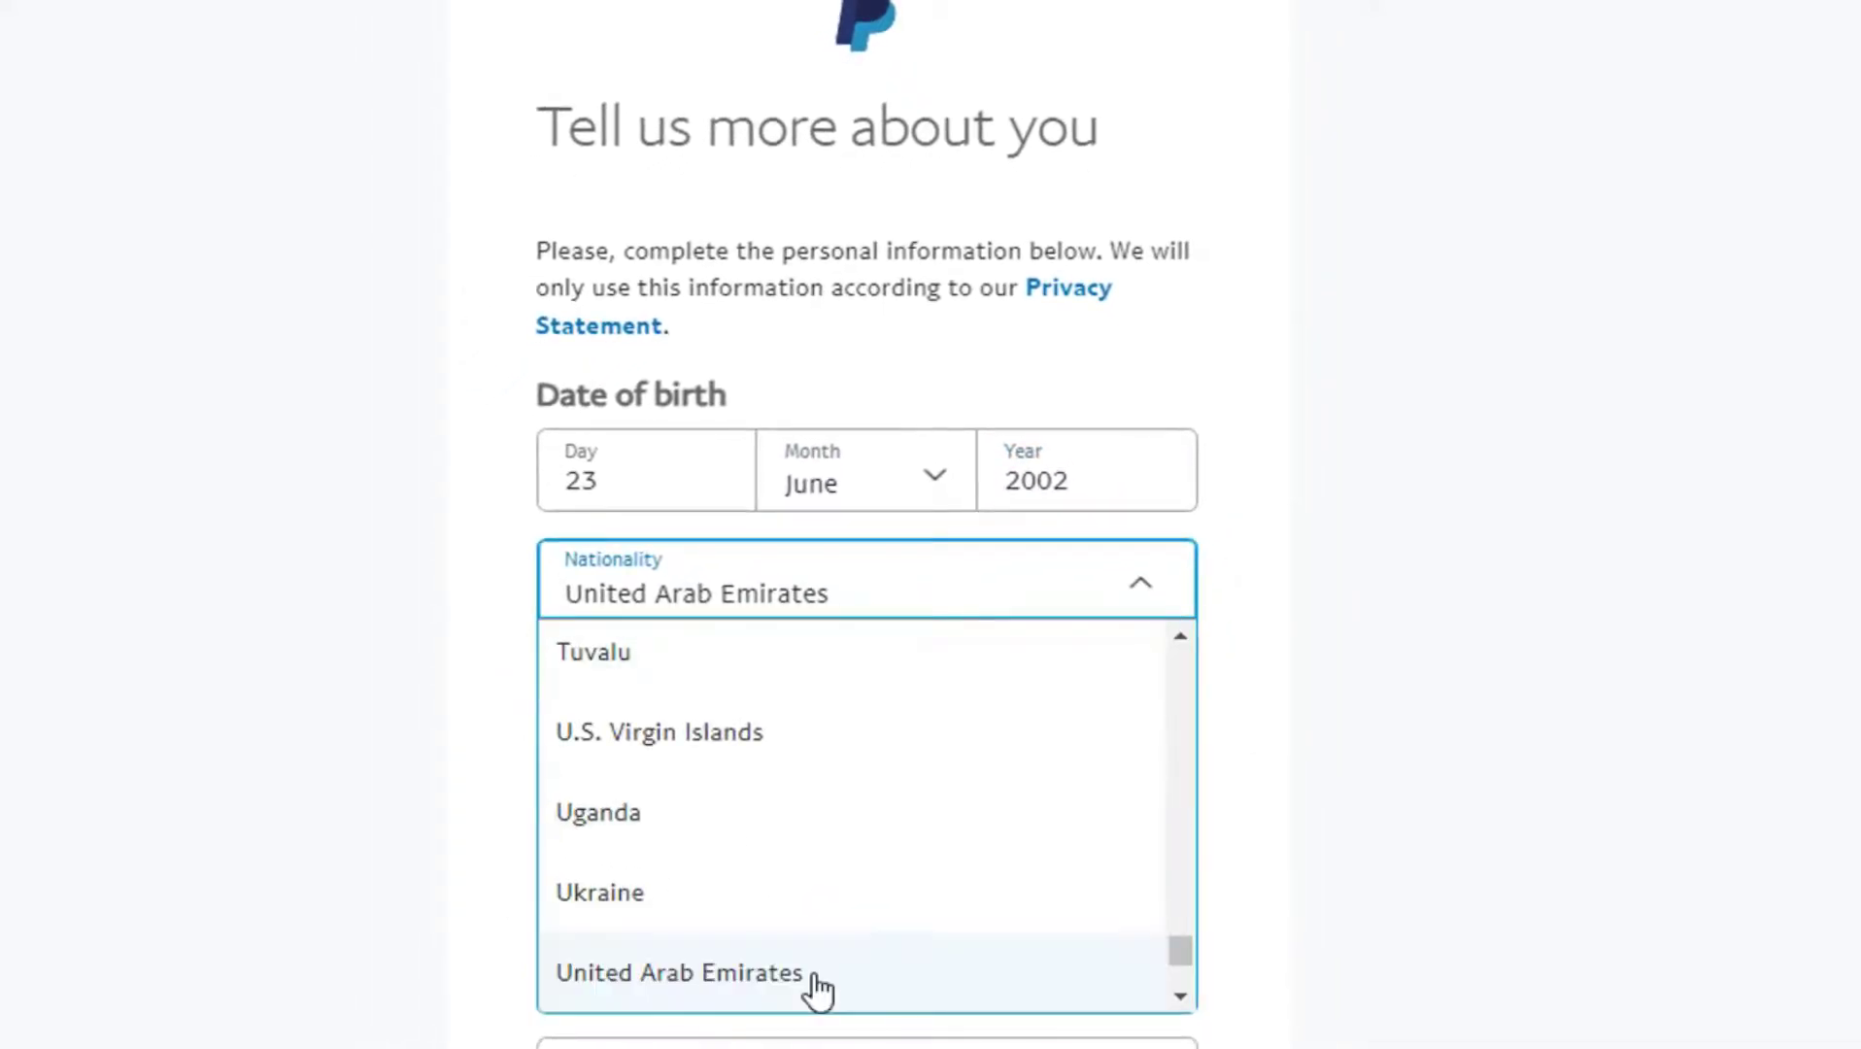
left_click(774, 976)
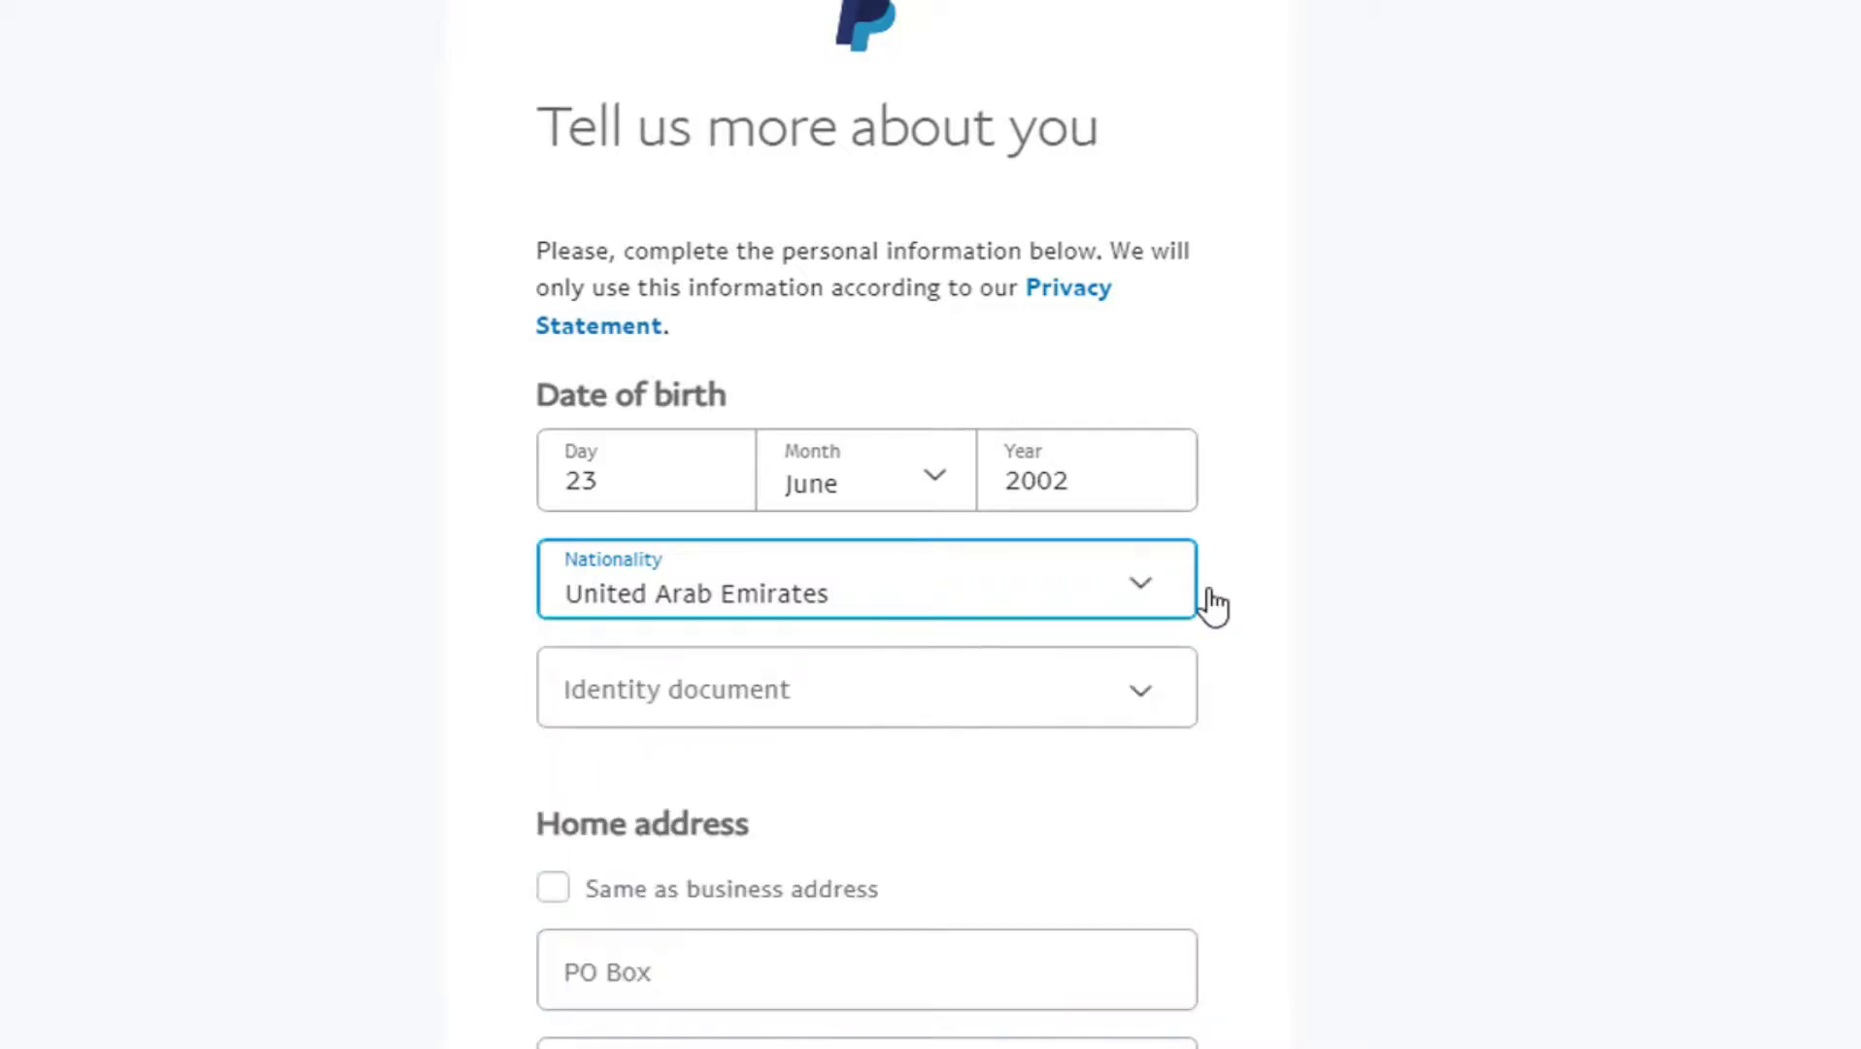
scroll(1409, 457, "down", 3)
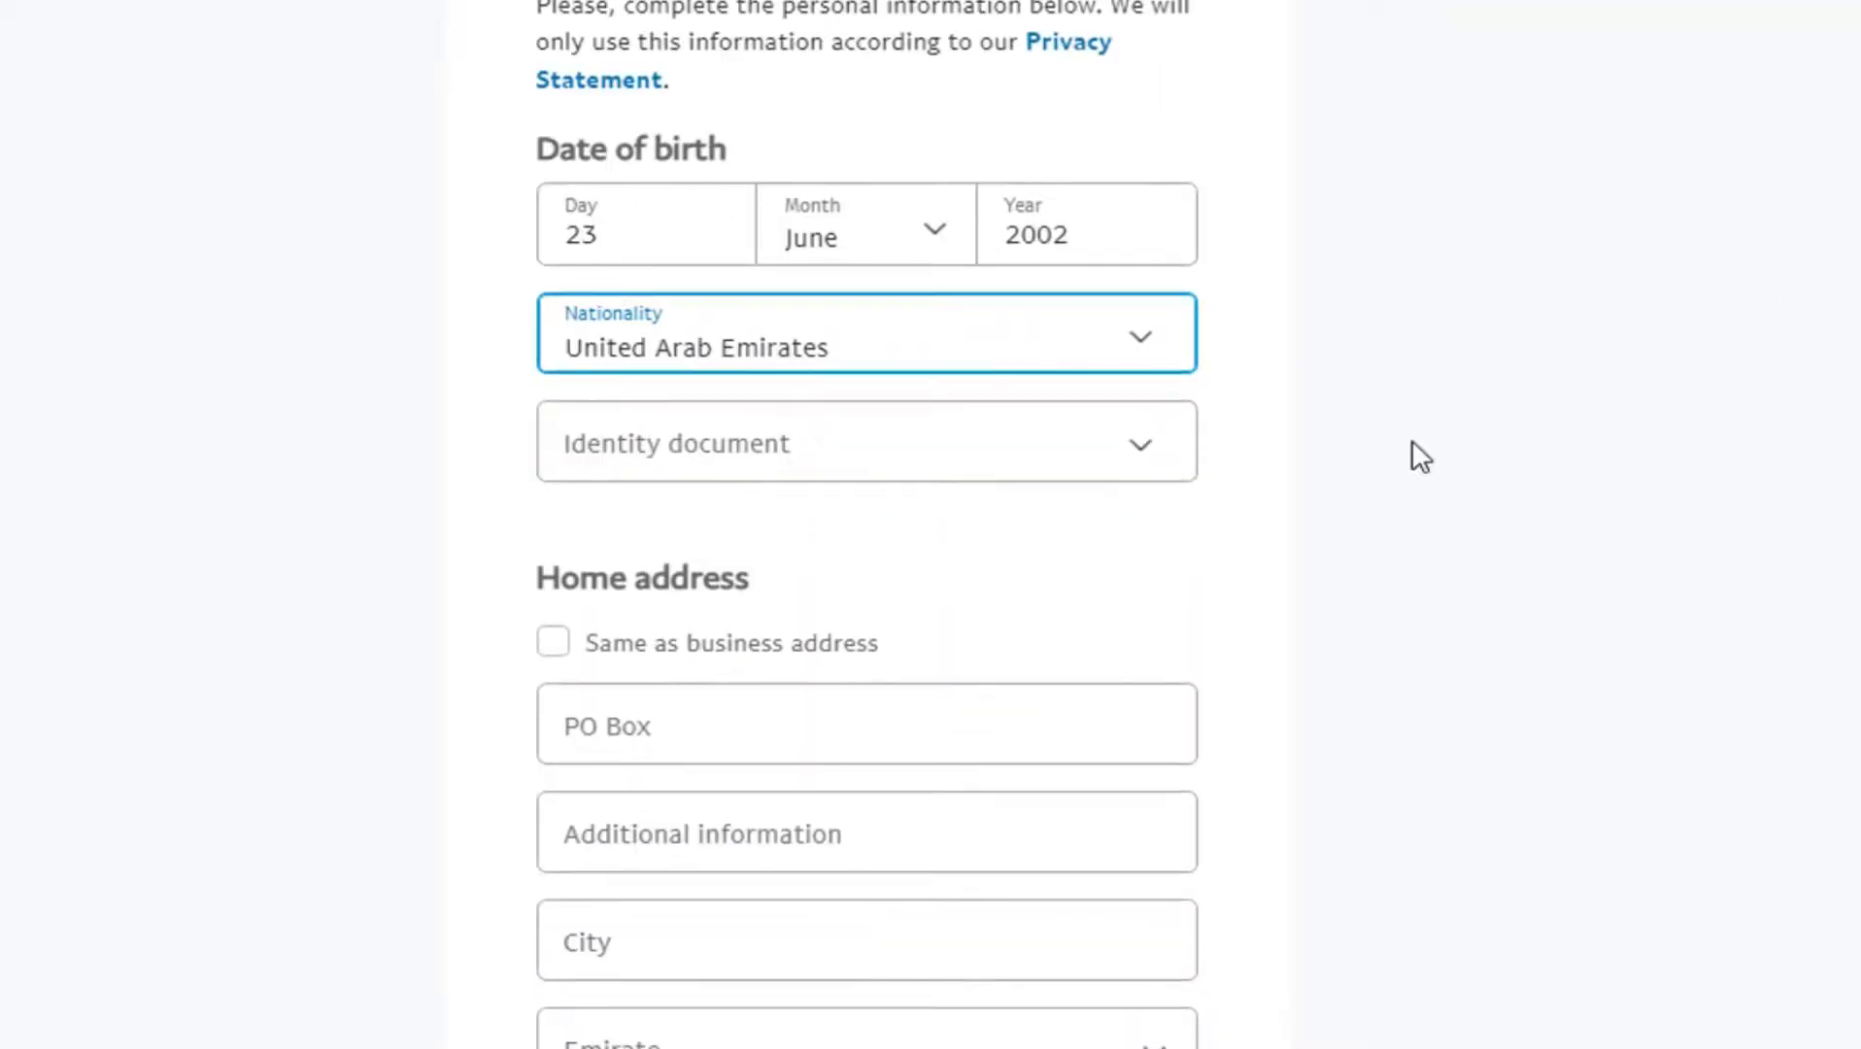
left_click(1145, 456)
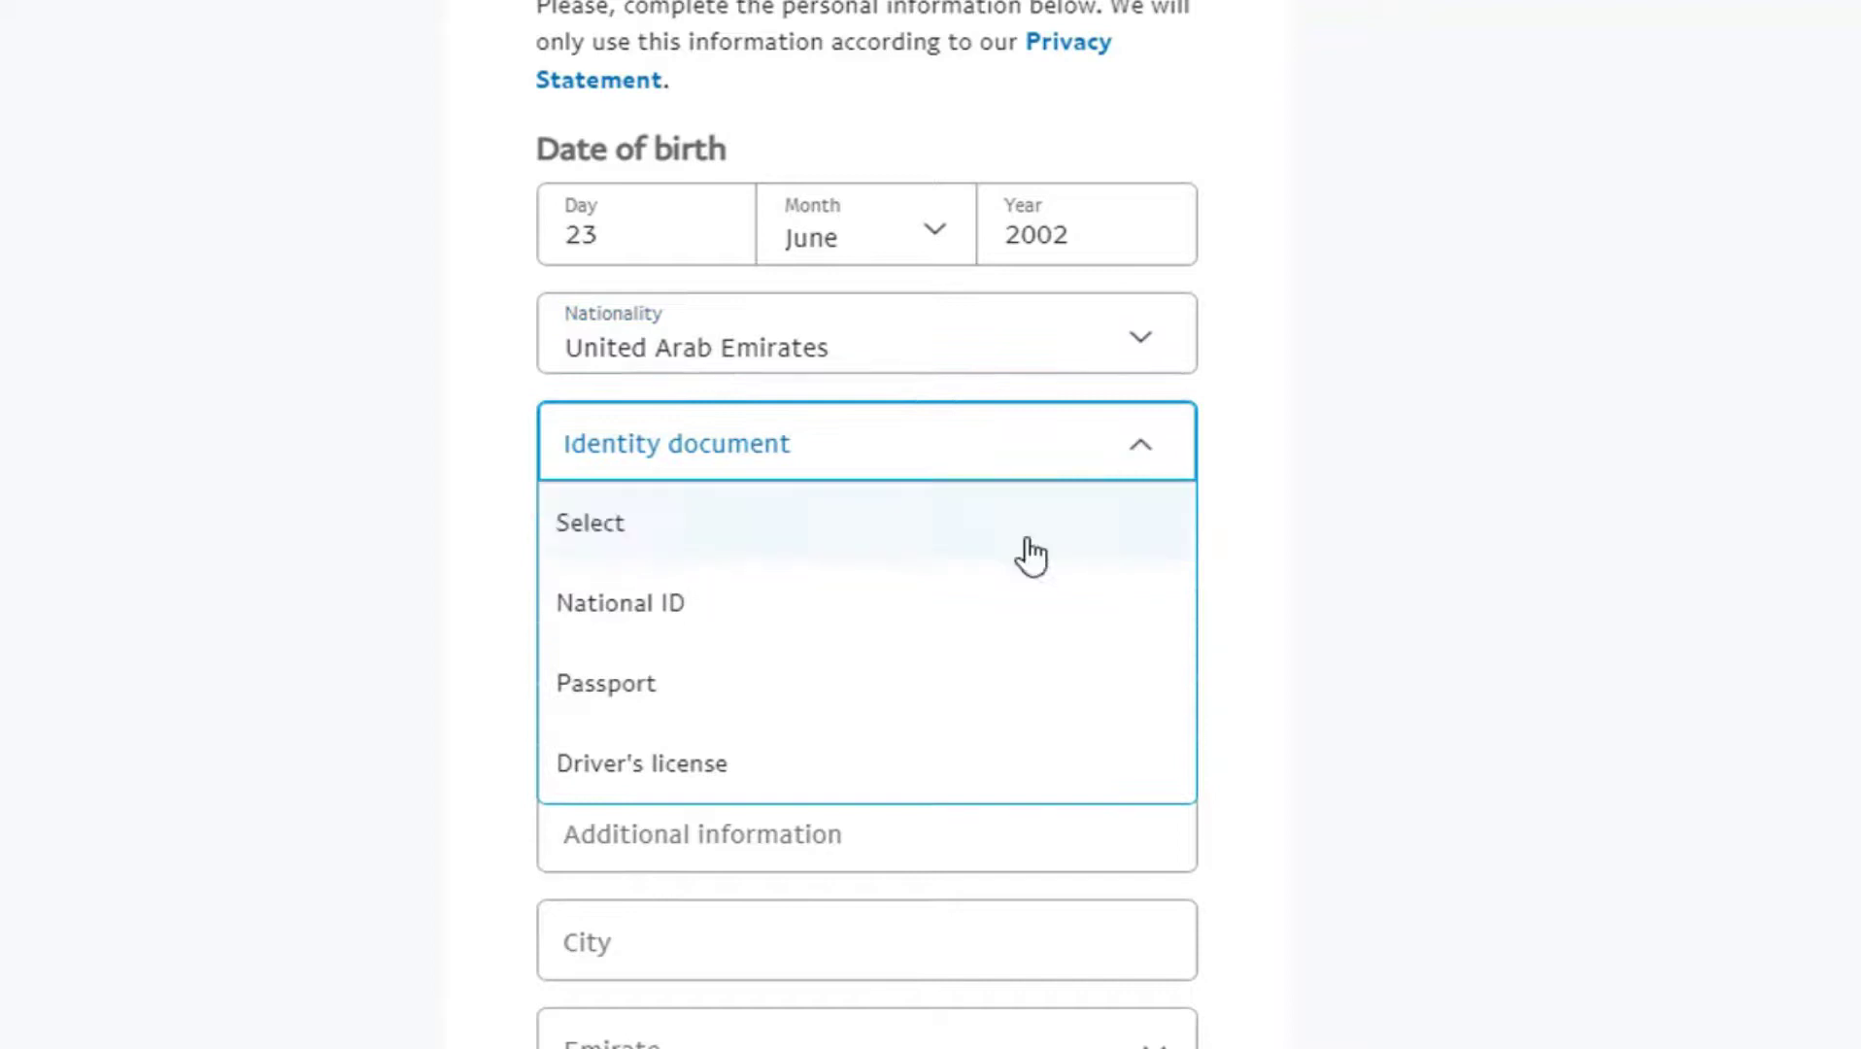
left_click(923, 757)
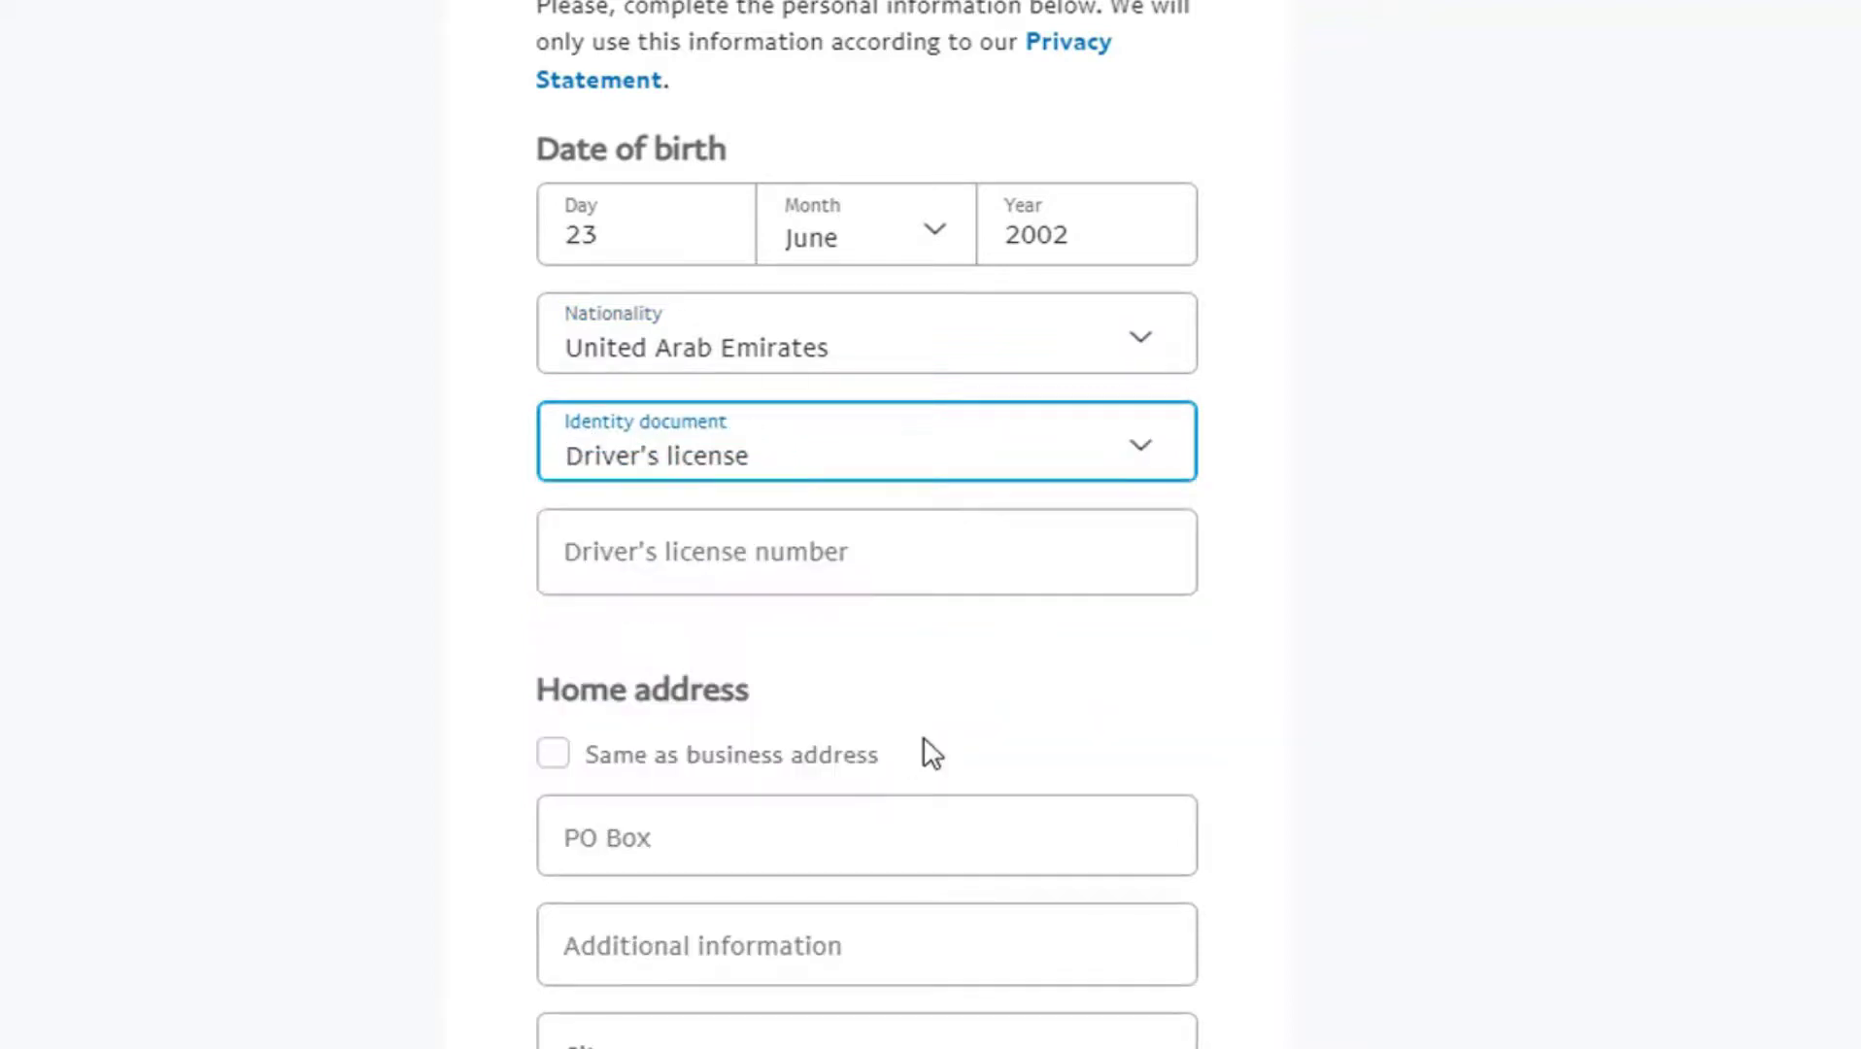
left_click(959, 549)
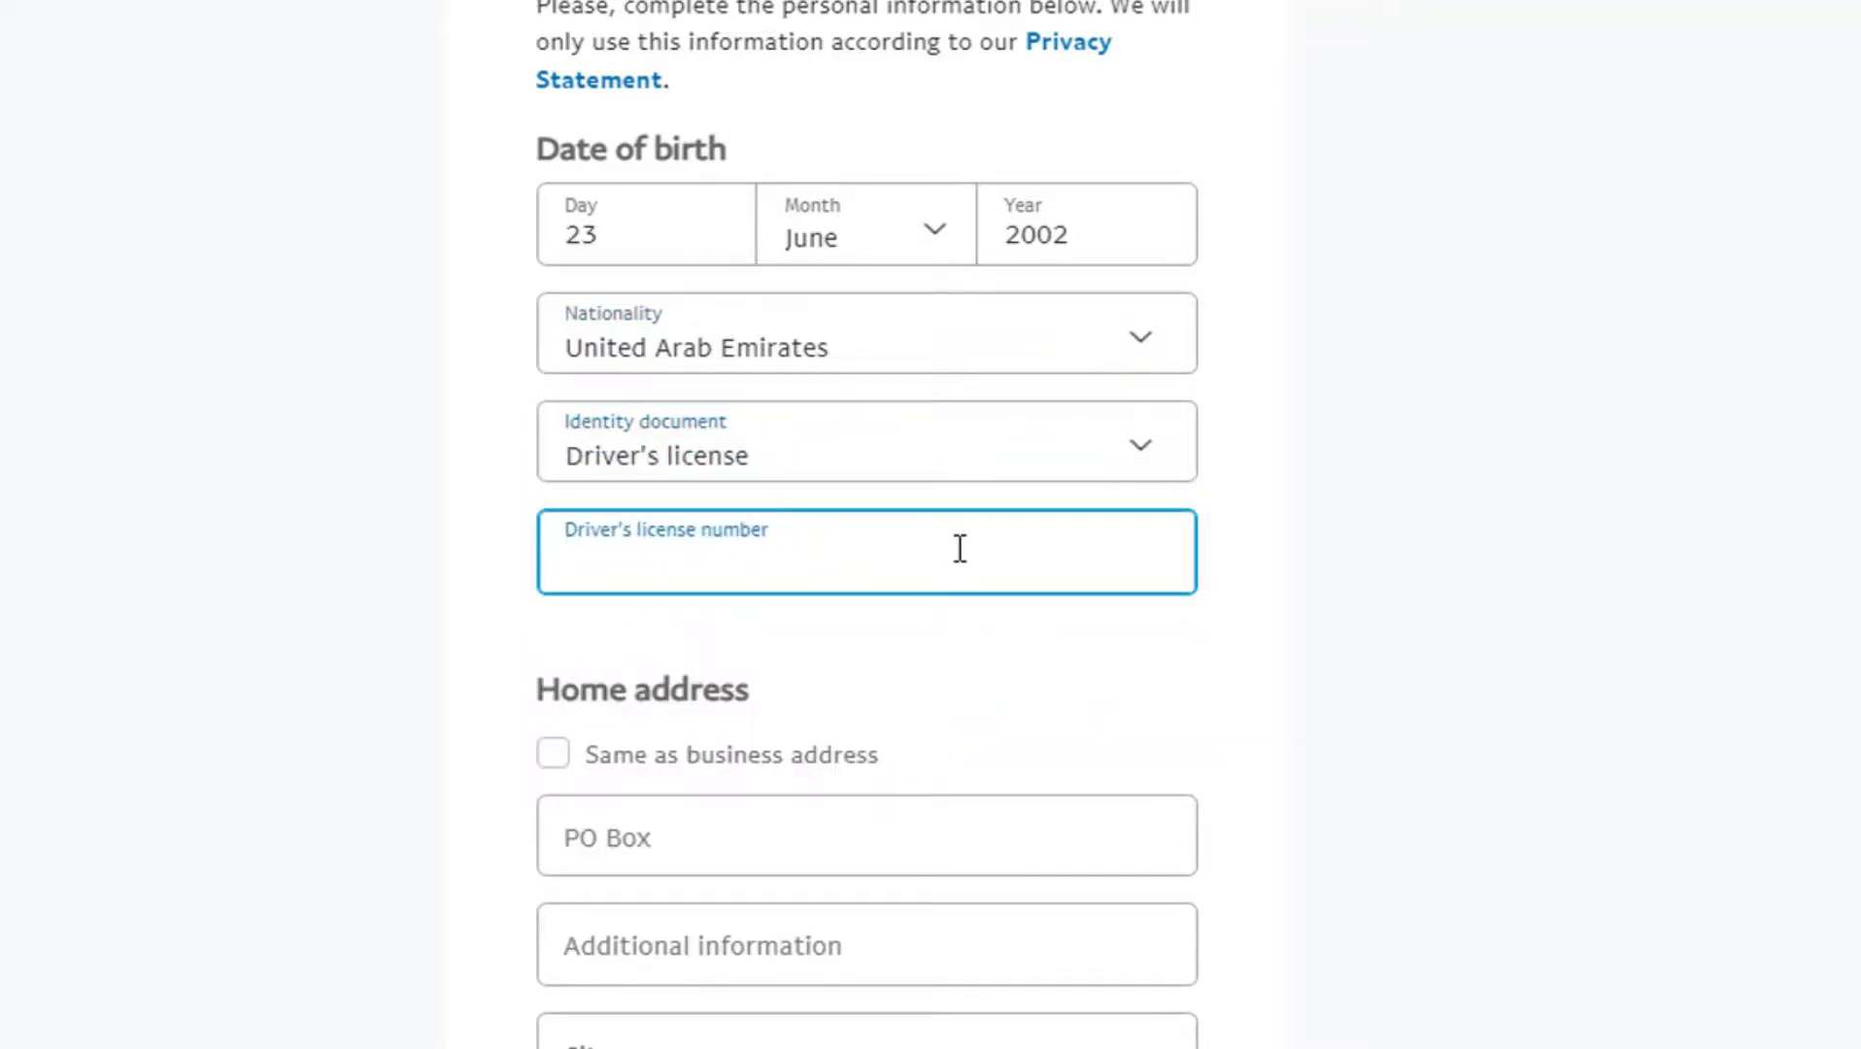
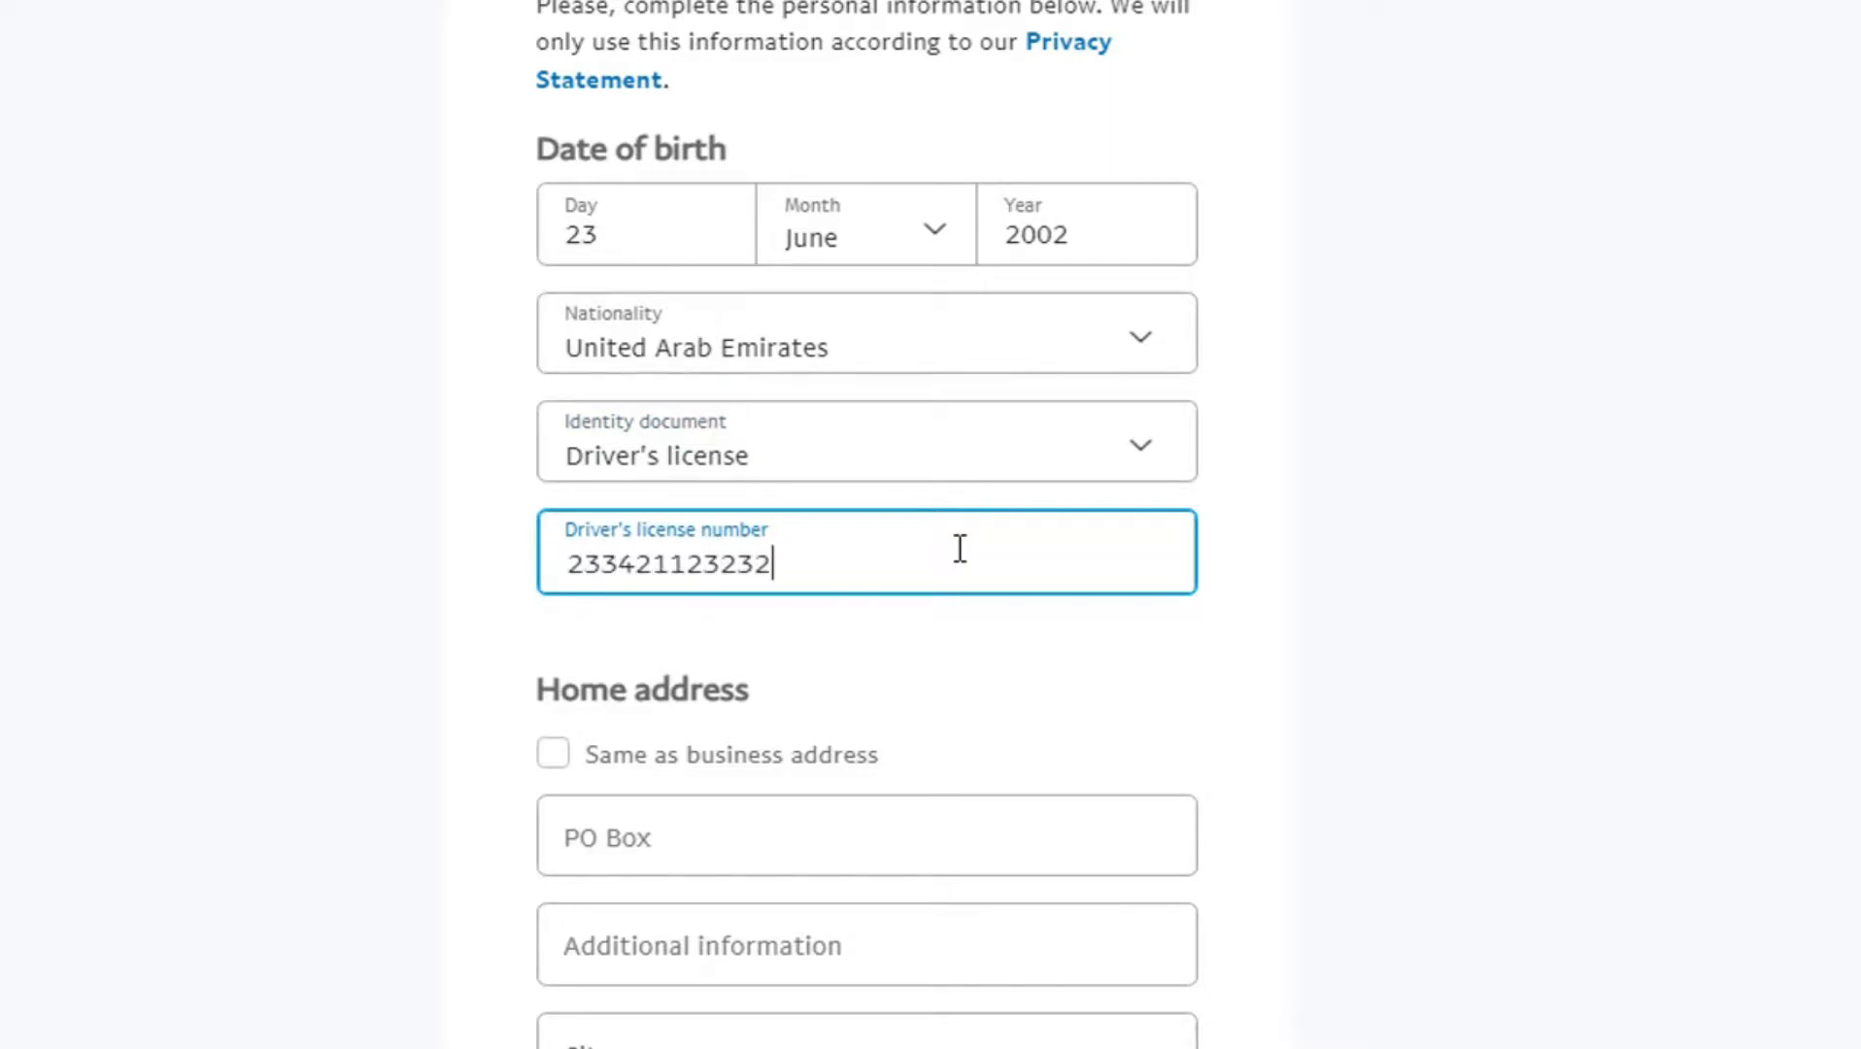
left_click(984, 652)
Step: Use the business address as the home address and submit the personal details
scroll(1786, 449, "down", 1)
scroll(1246, 515, "down", 2)
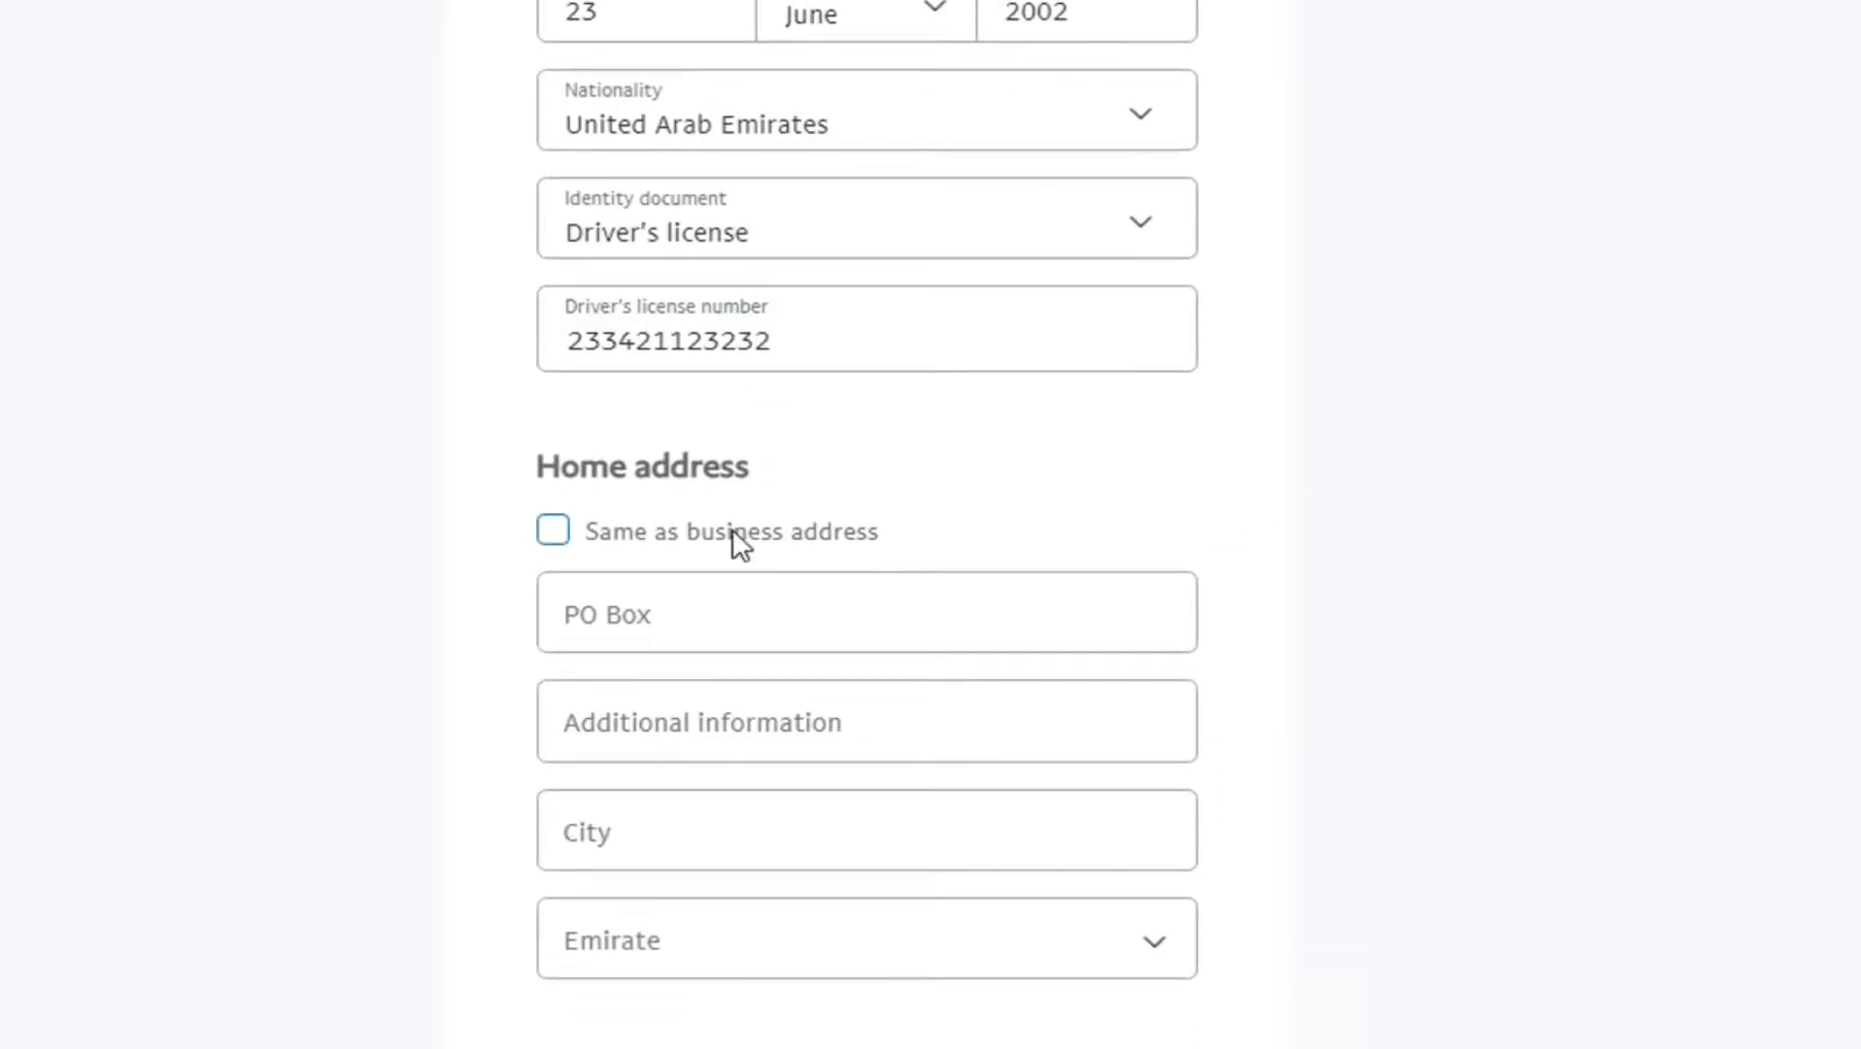
left_click(683, 542)
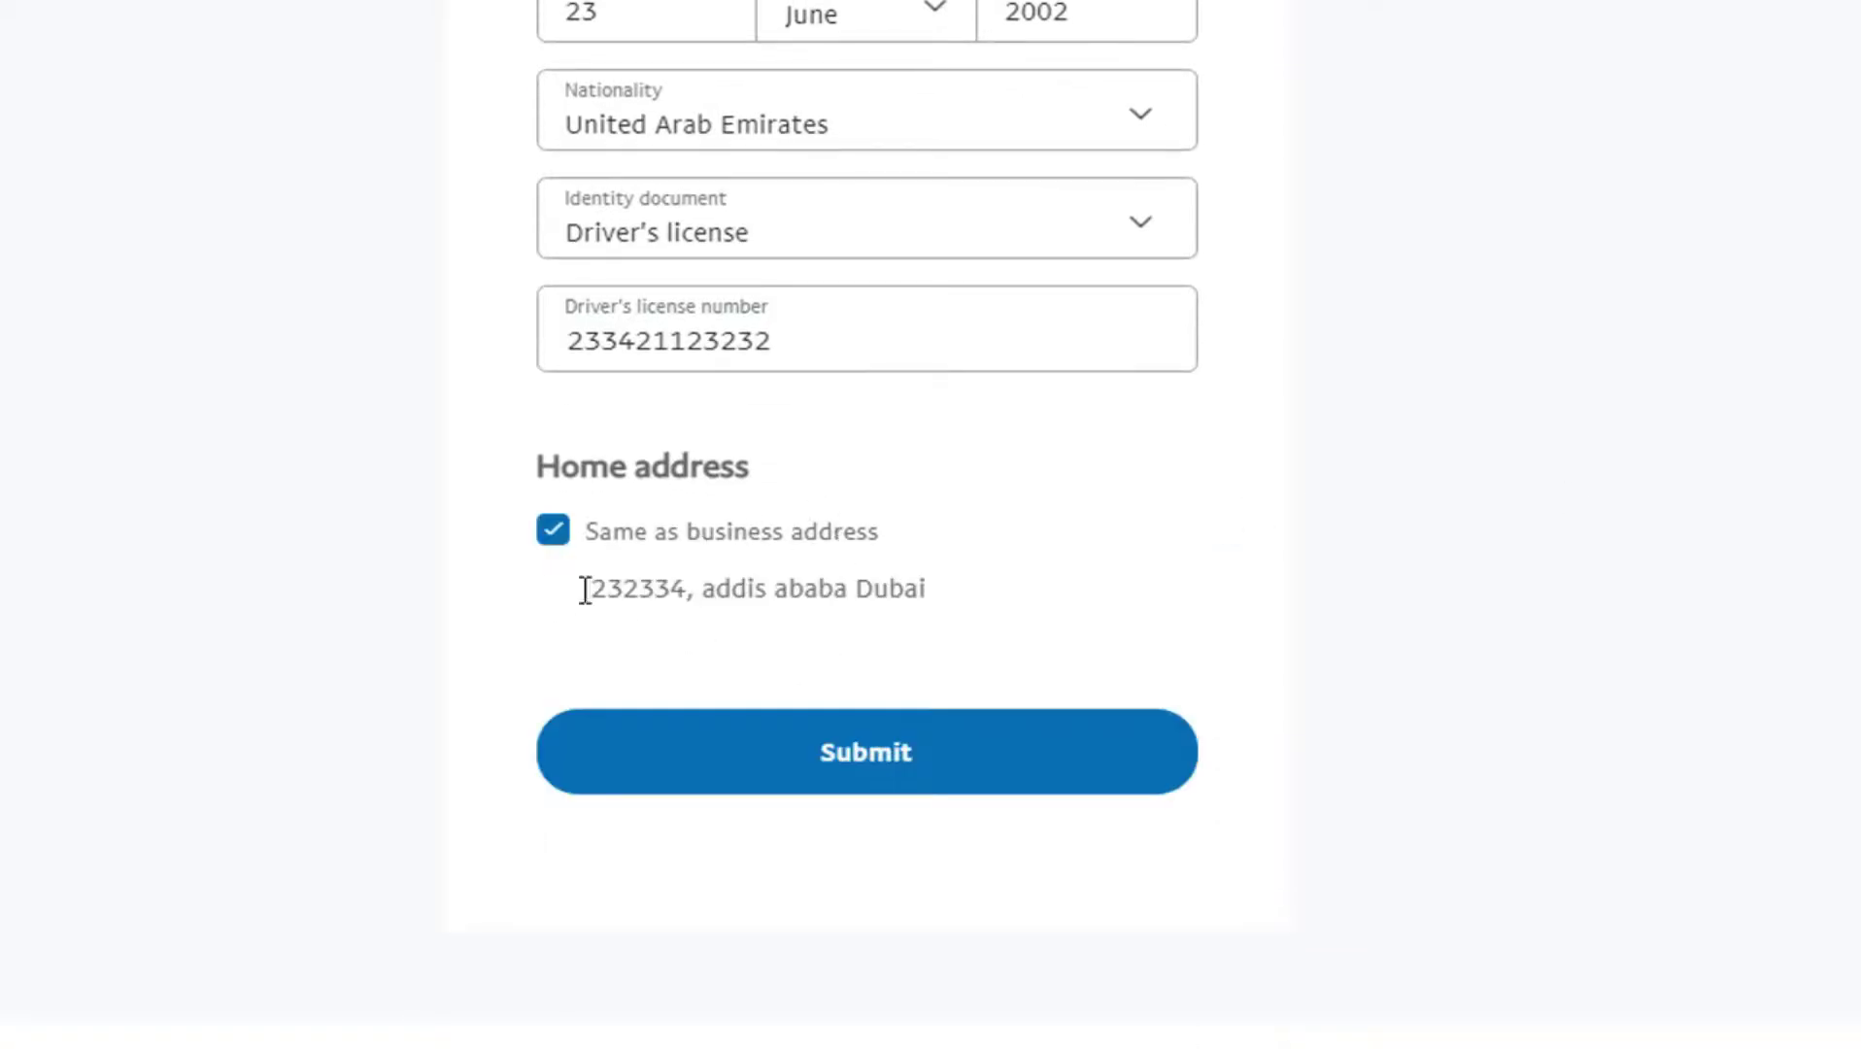
left_click_drag(859, 540, 1029, 525)
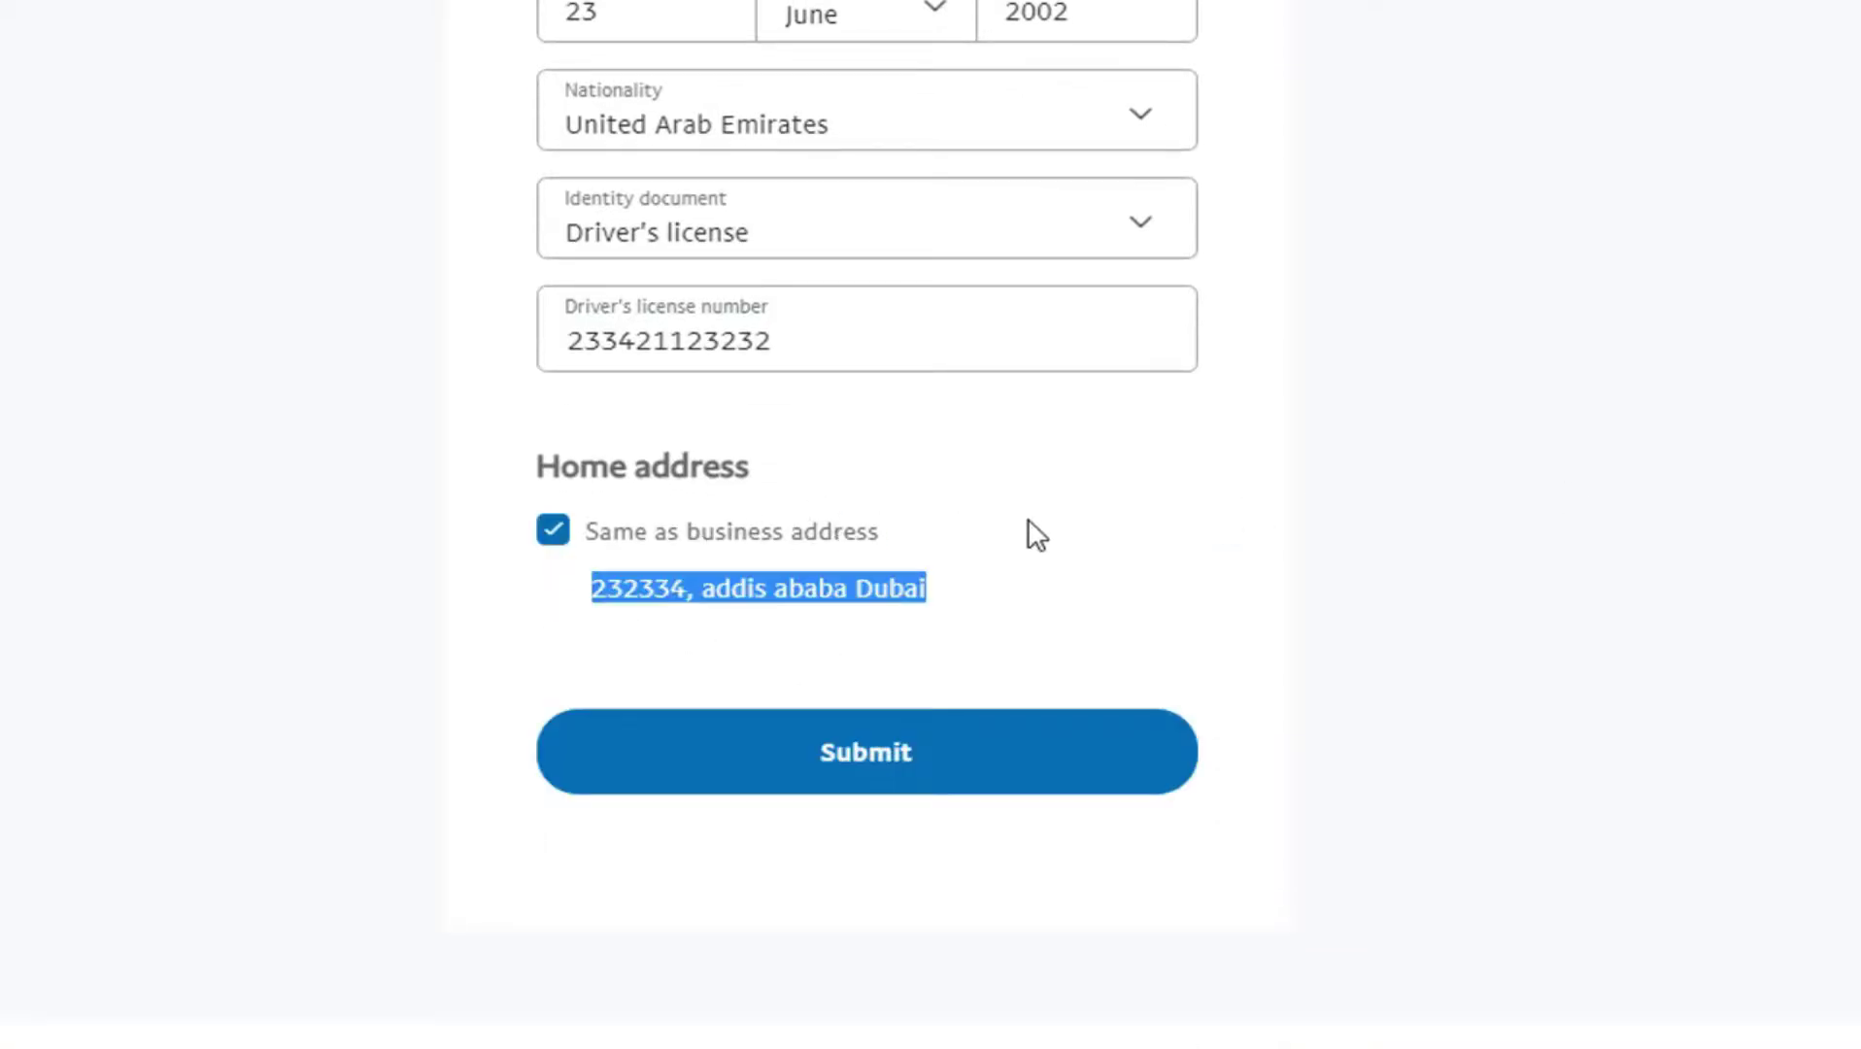
left_click(1296, 555)
left_click(943, 785)
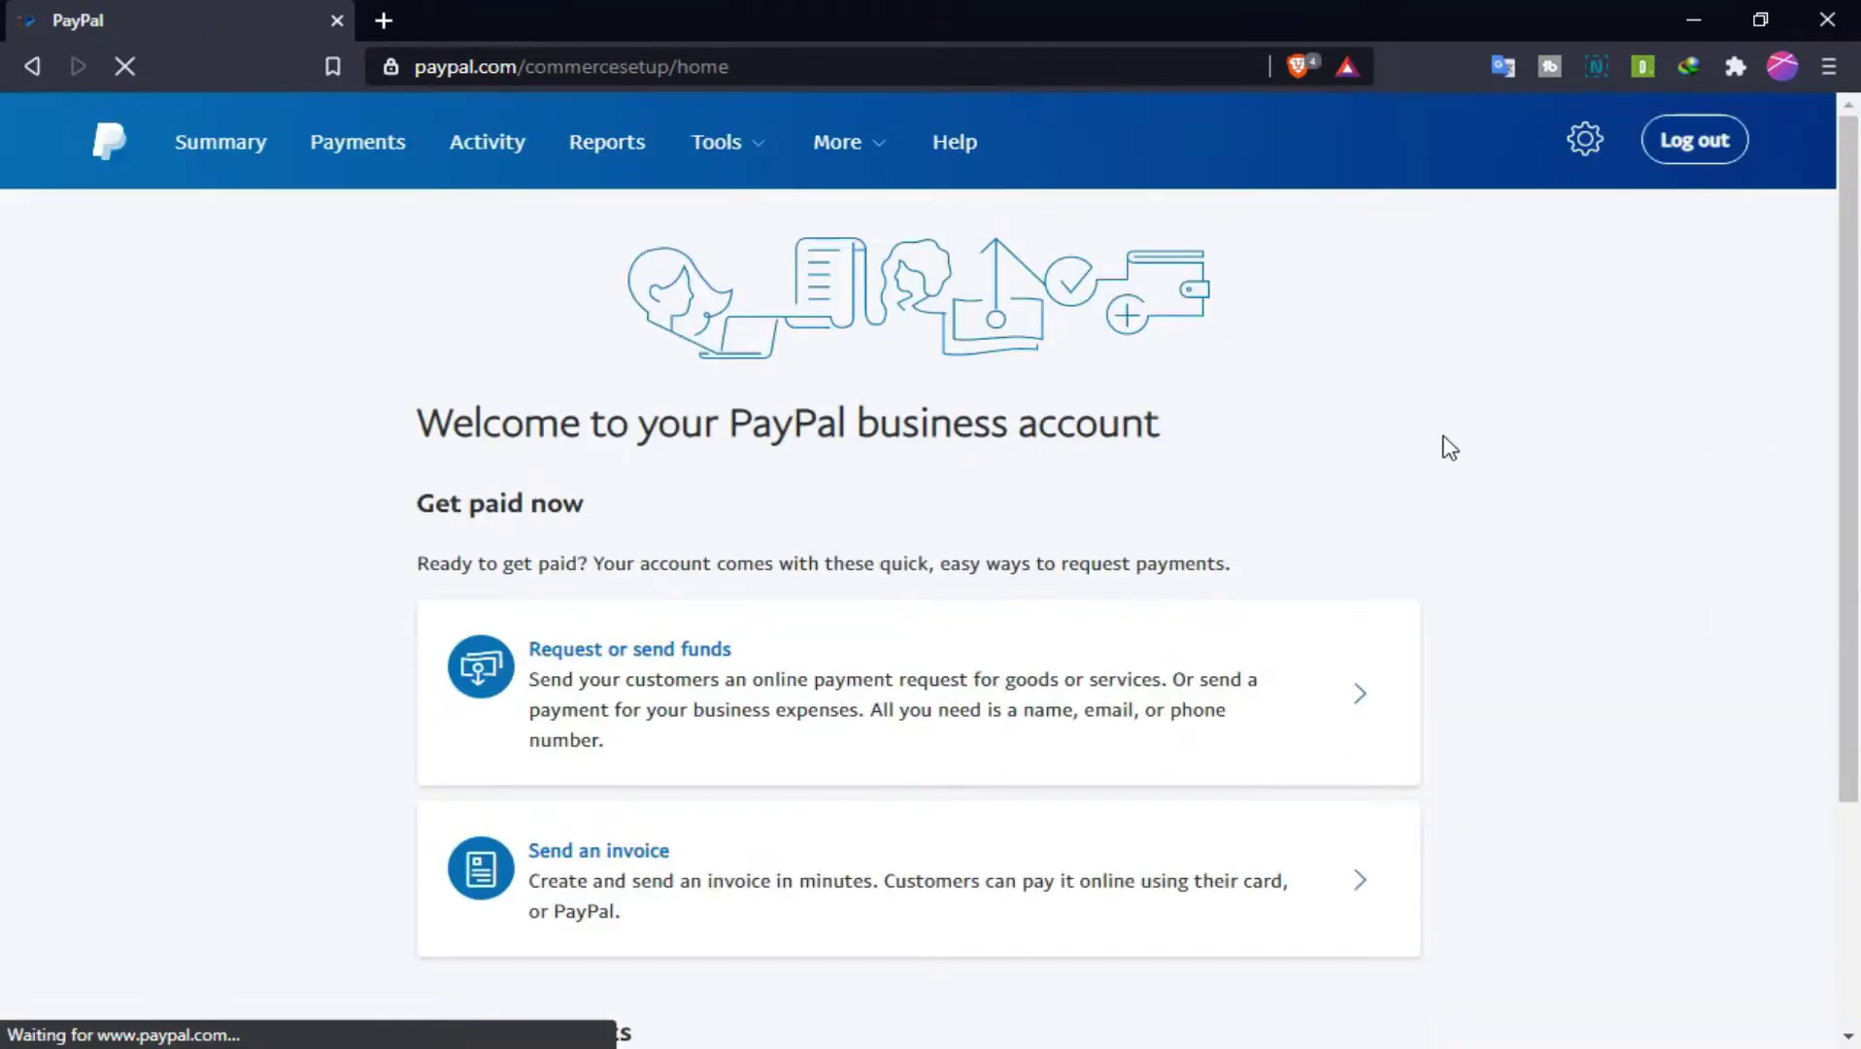
Step: Highlight the welcome and 'Get paid now' headings, then open Summary showing 0.00 USD
left_click_drag(1166, 442, 424, 424)
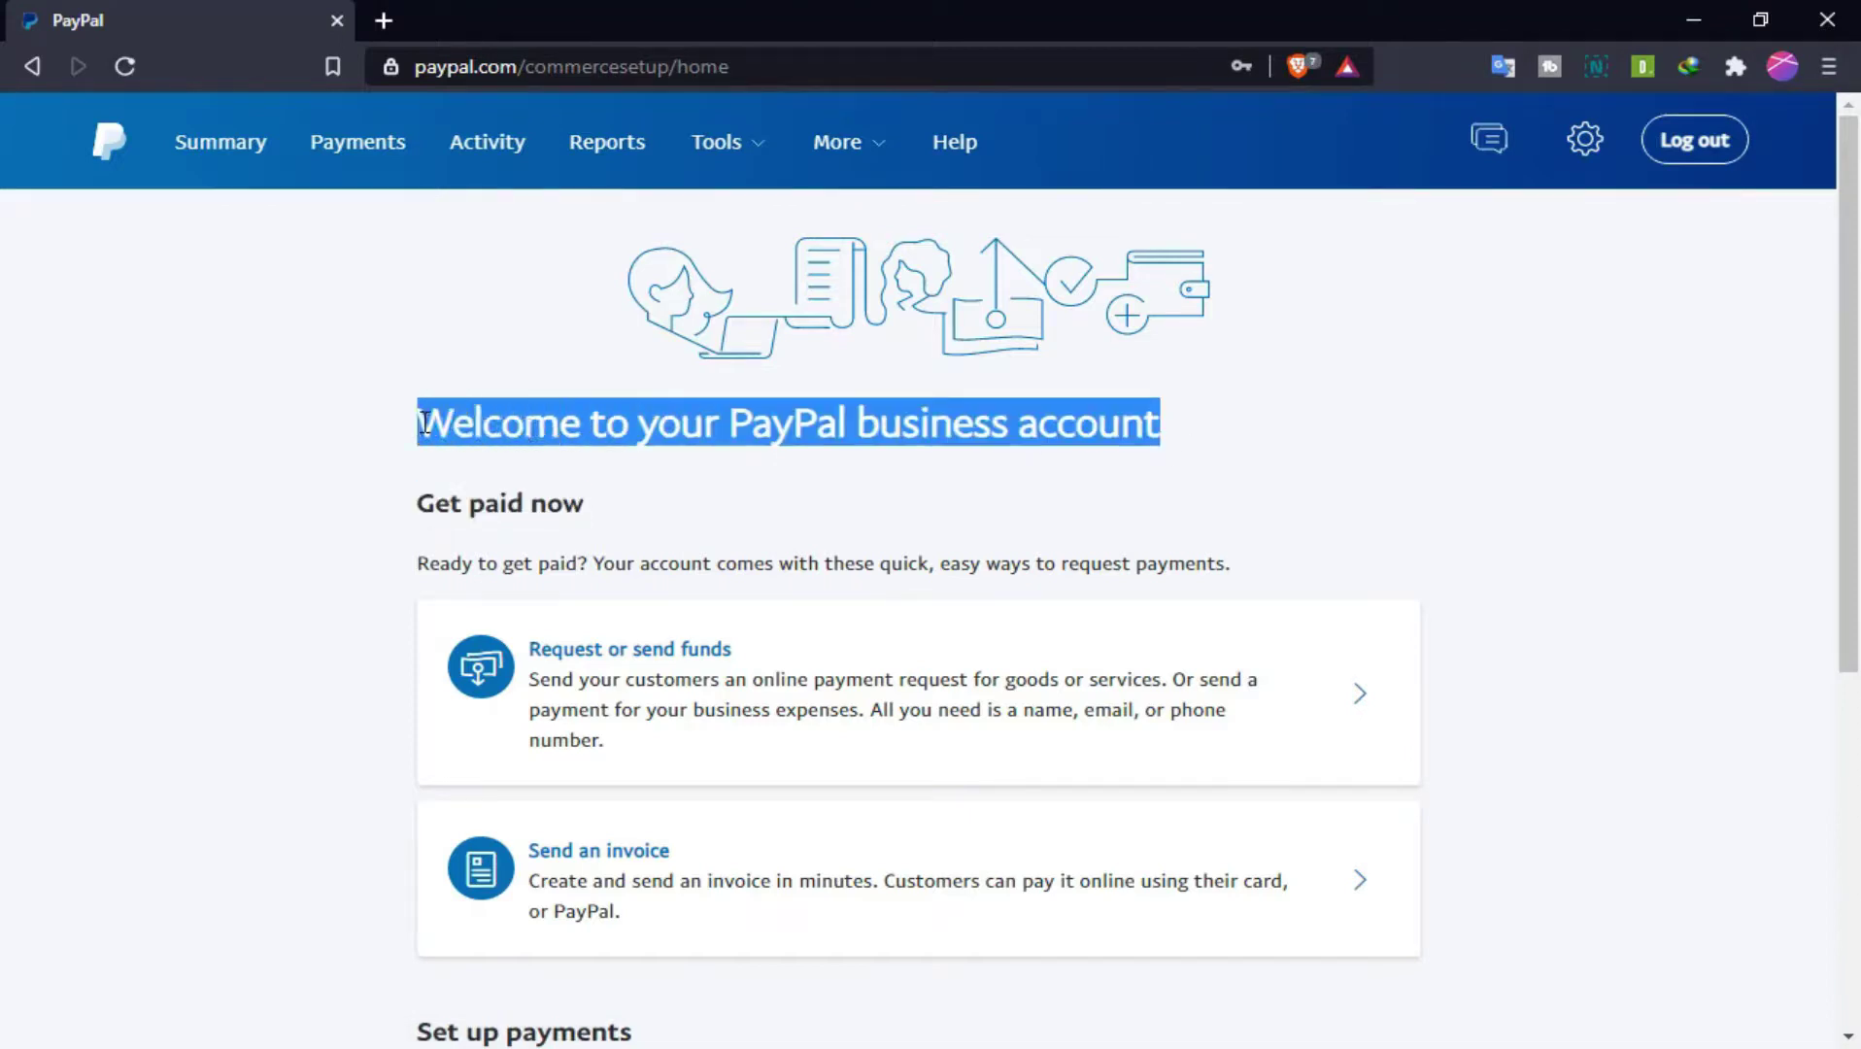
left_click(731, 490)
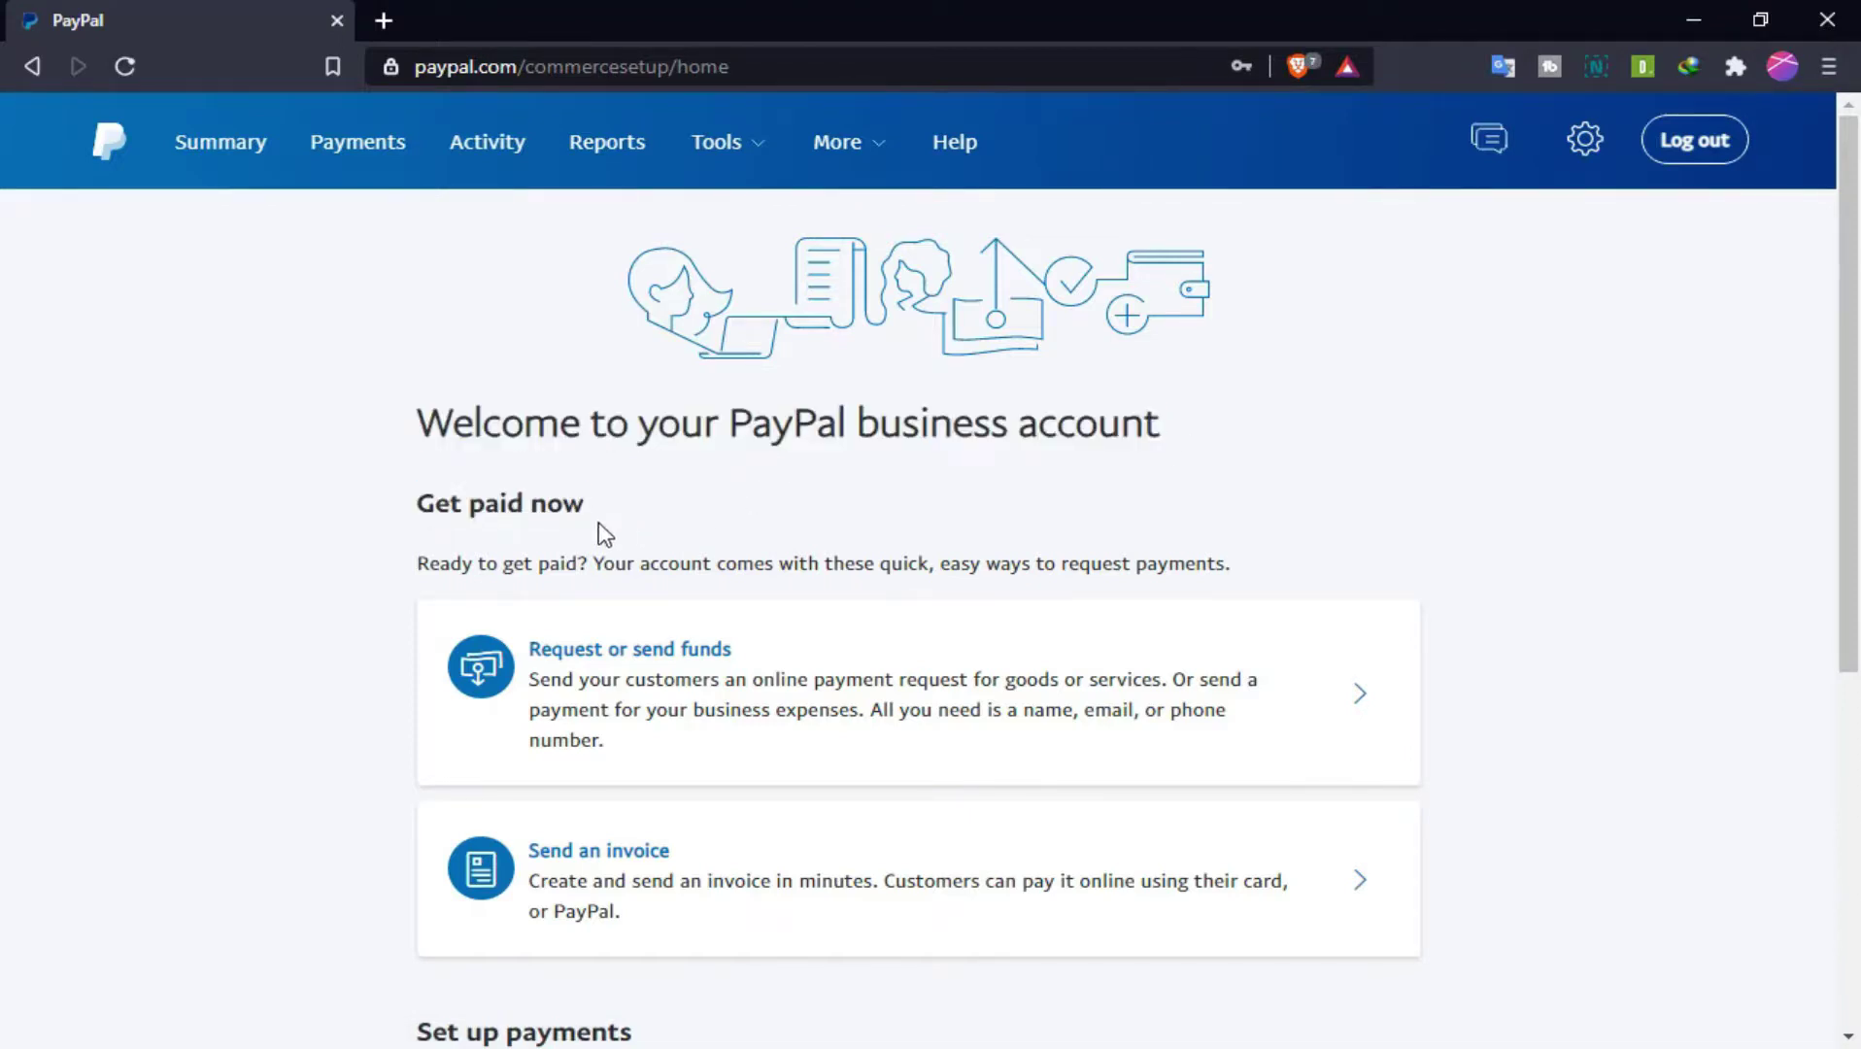
left_click_drag(586, 508, 409, 513)
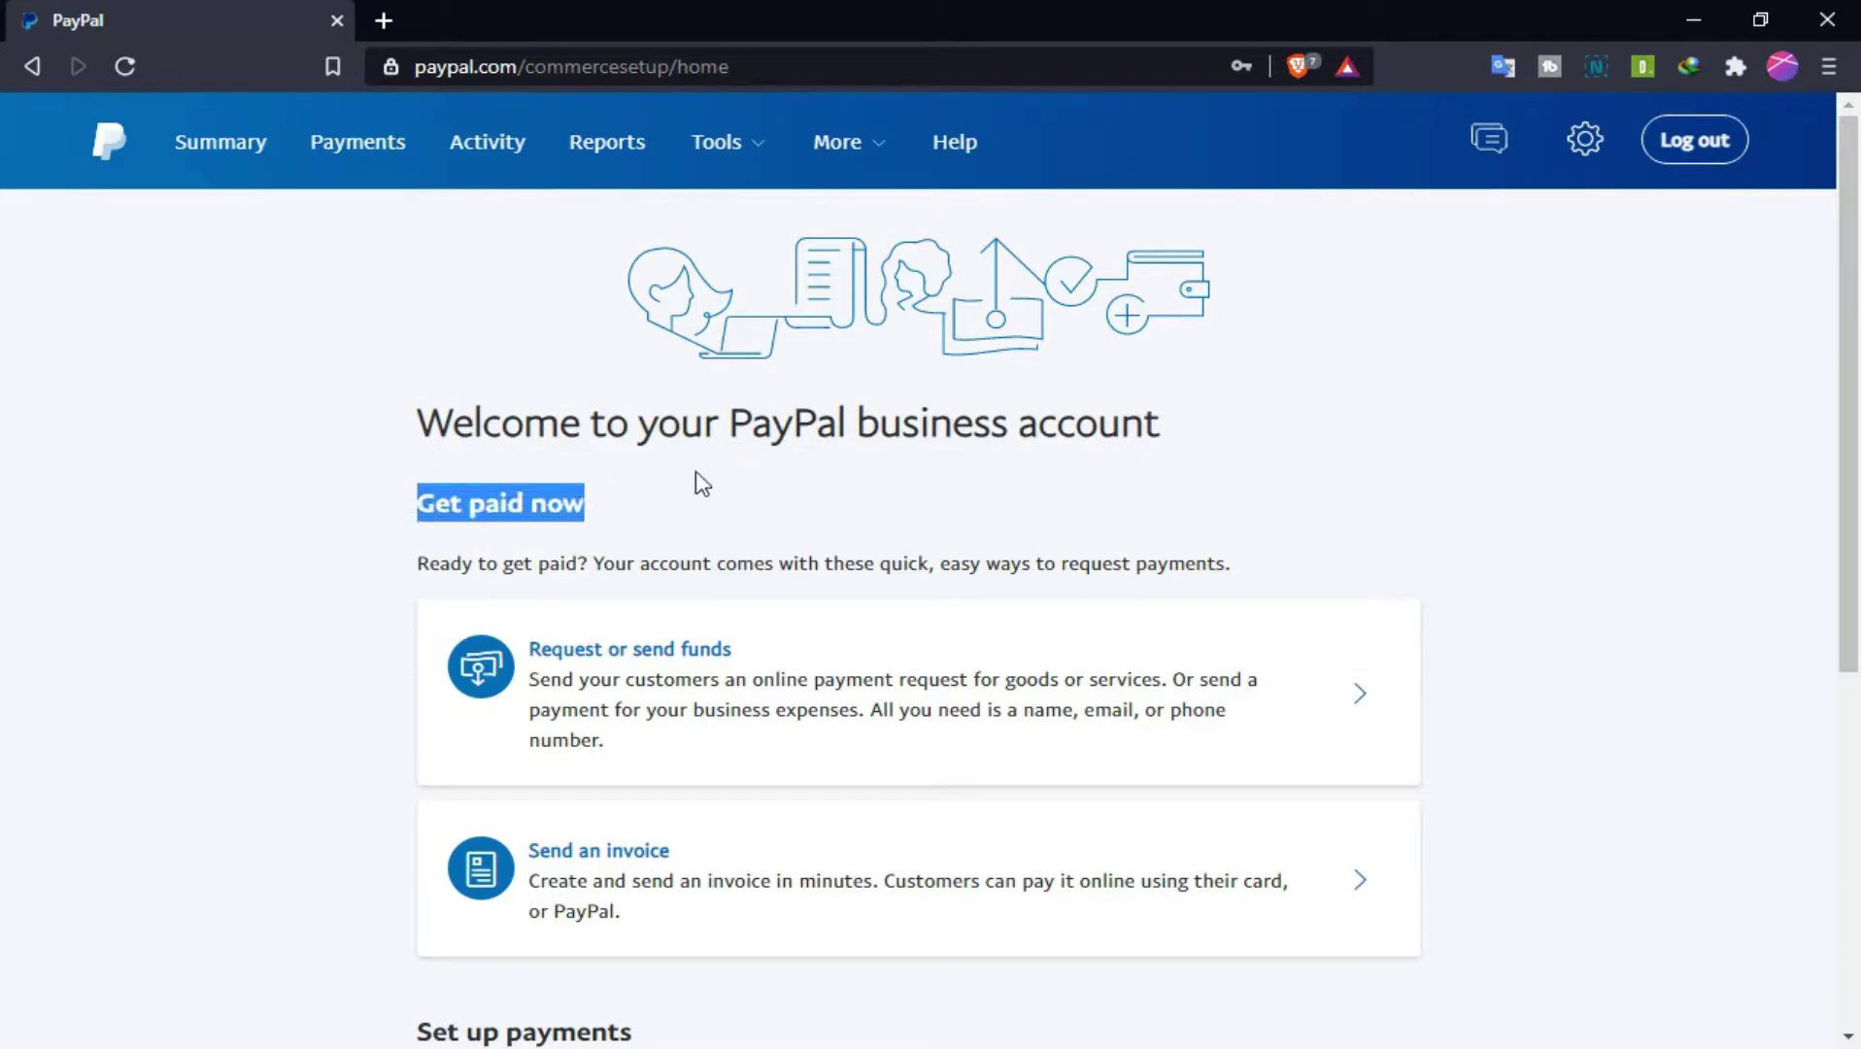
left_click(712, 515)
left_click_drag(1845, 359, 1850, 340)
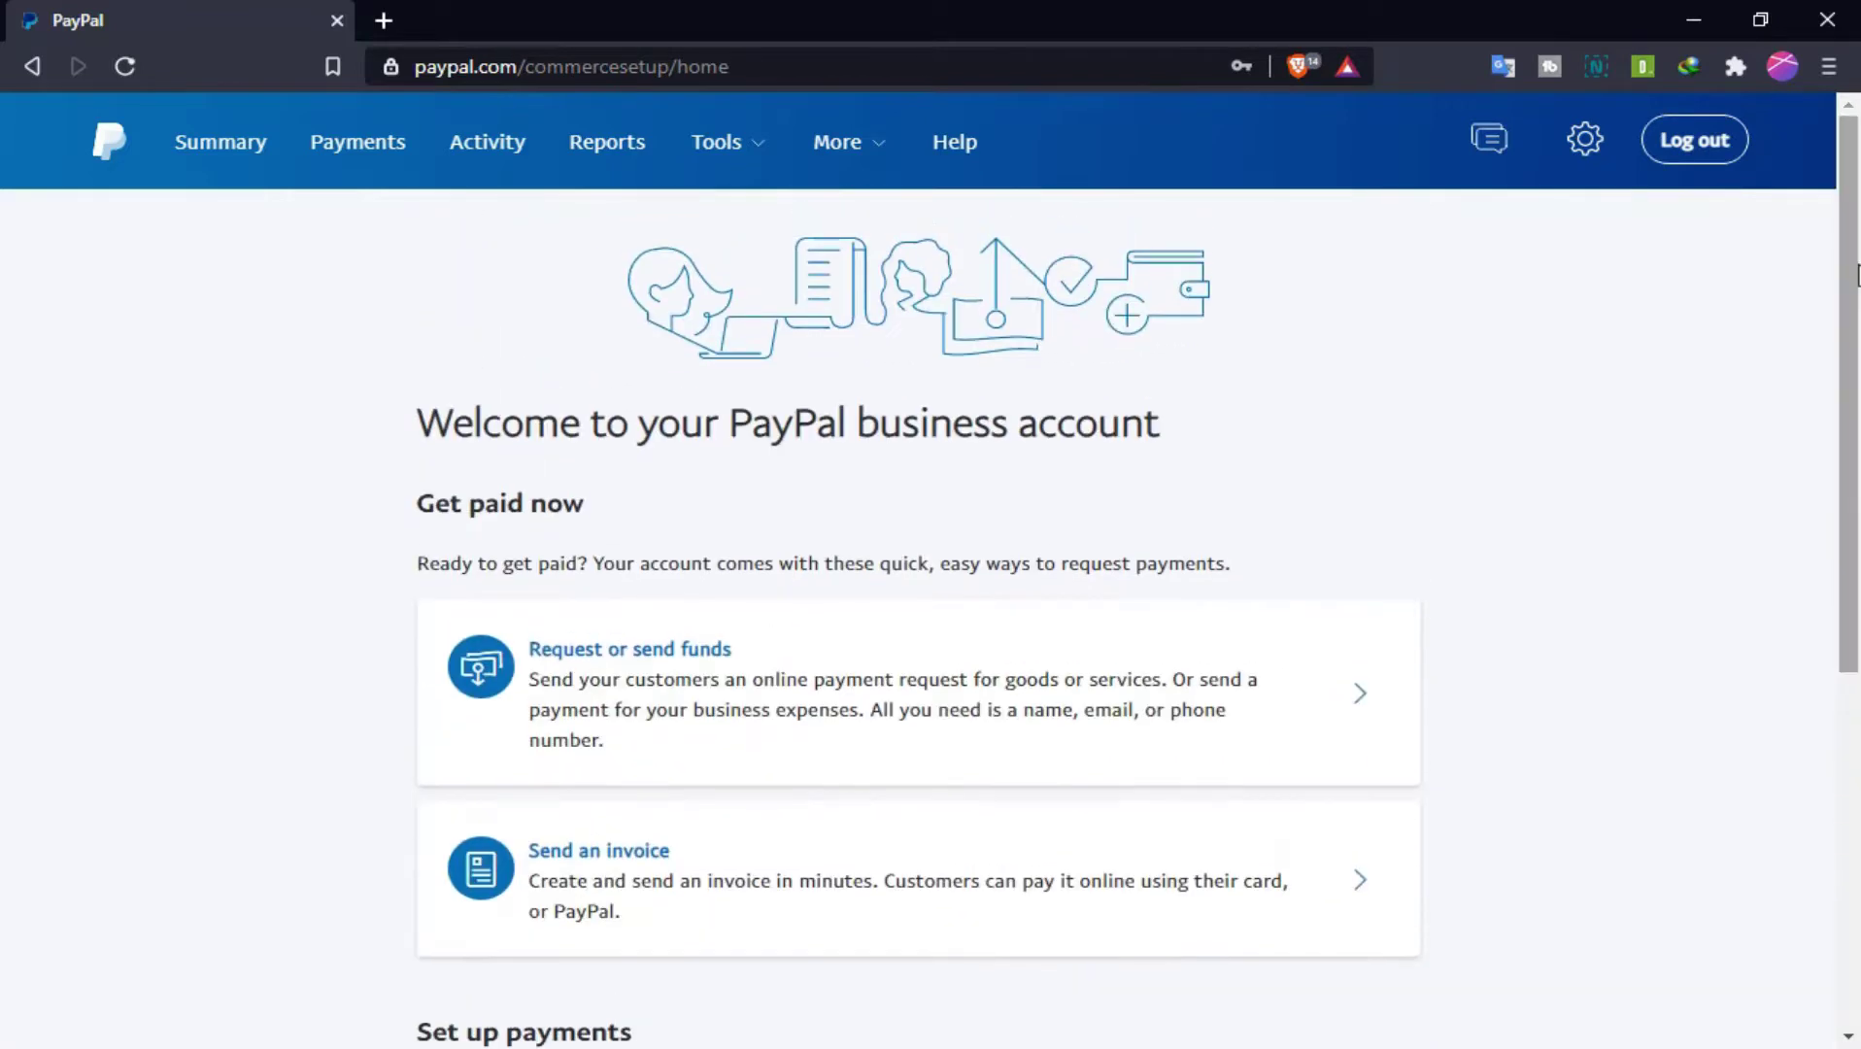
left_click(231, 153)
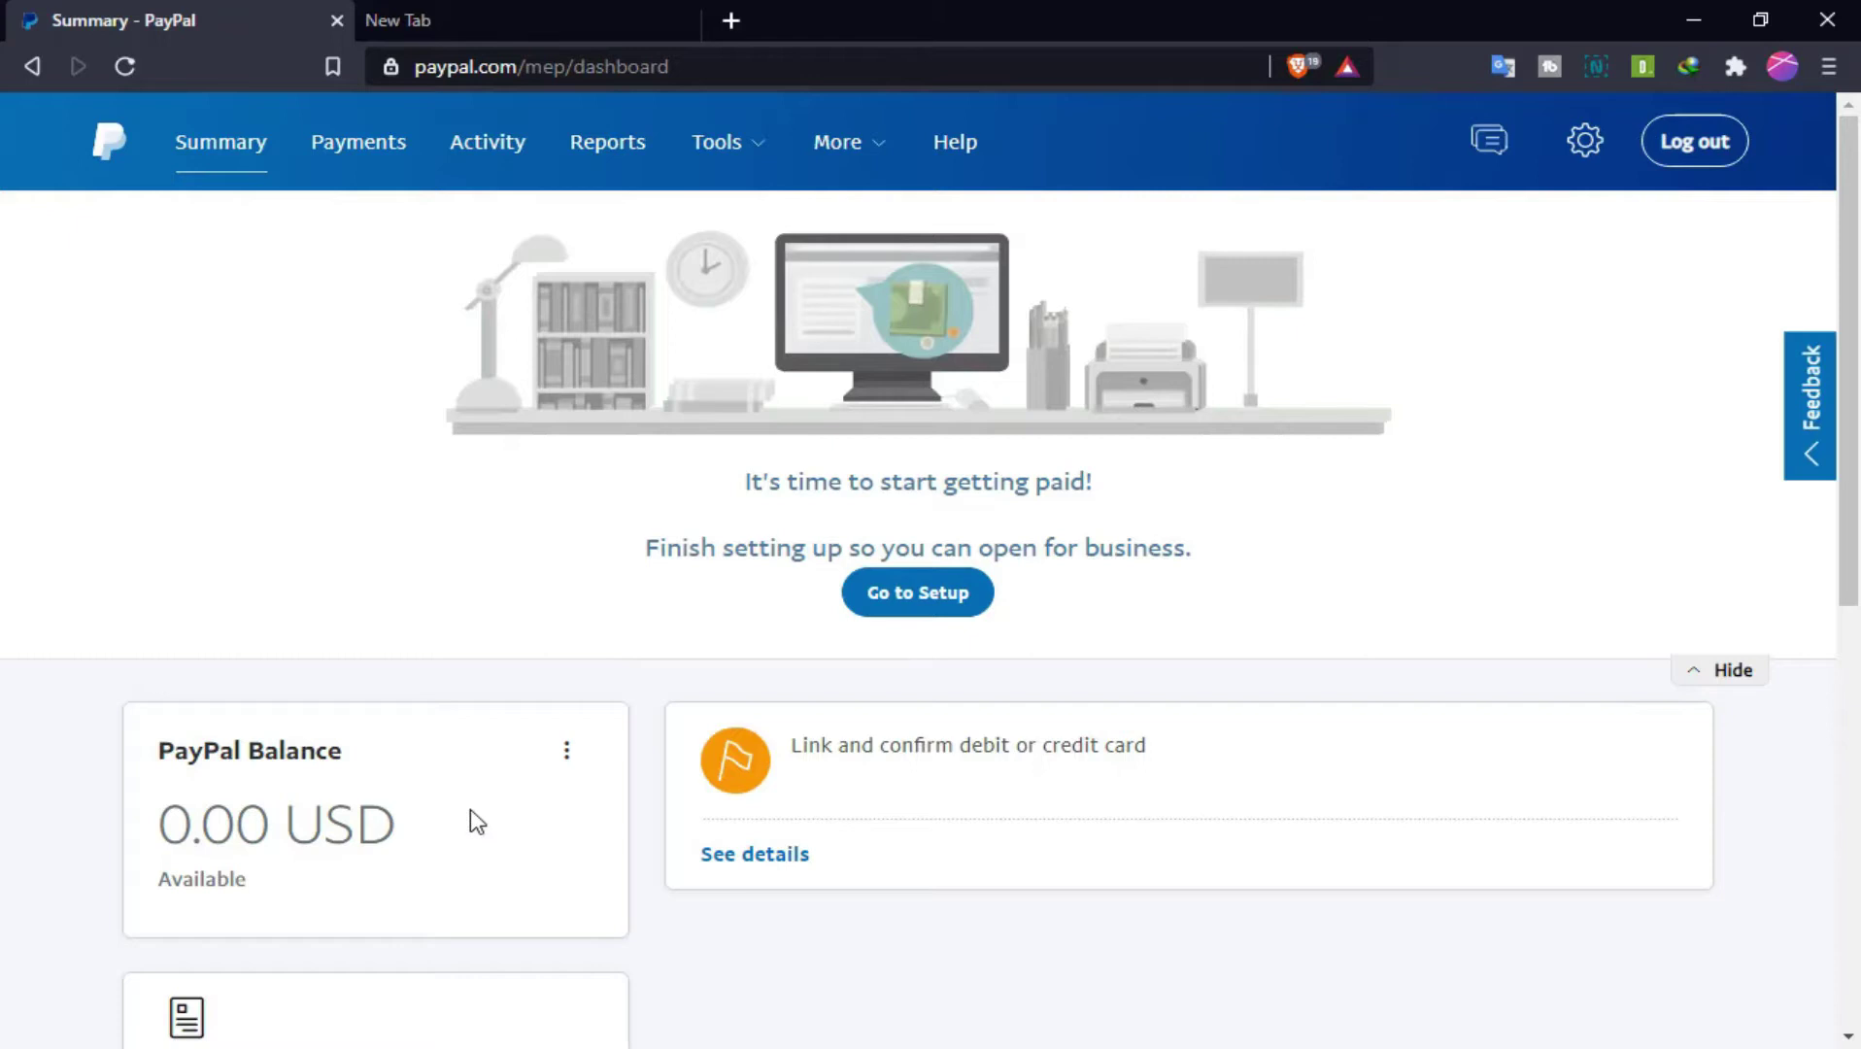
Step: Point out the 0.00 USD balance, open the Money page from Payments, and highlight Currencies
left_click_drag(418, 830, 164, 827)
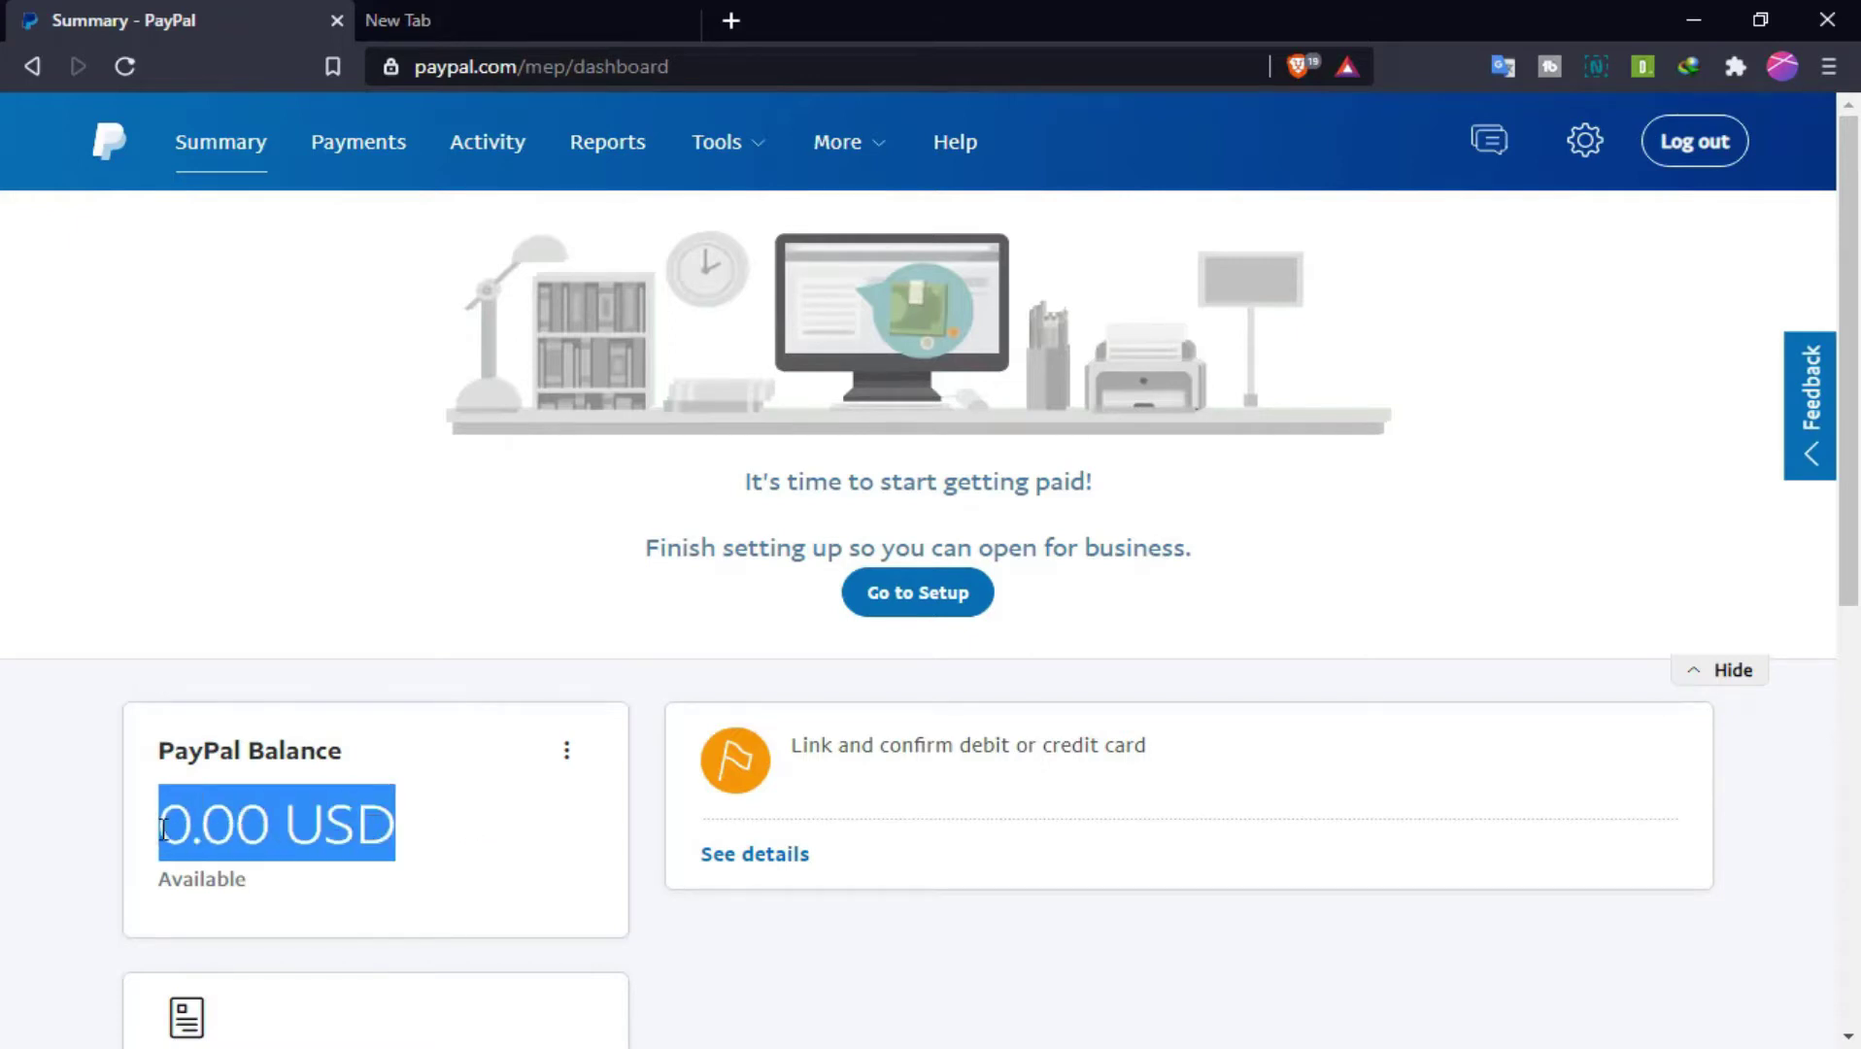
left_click(463, 841)
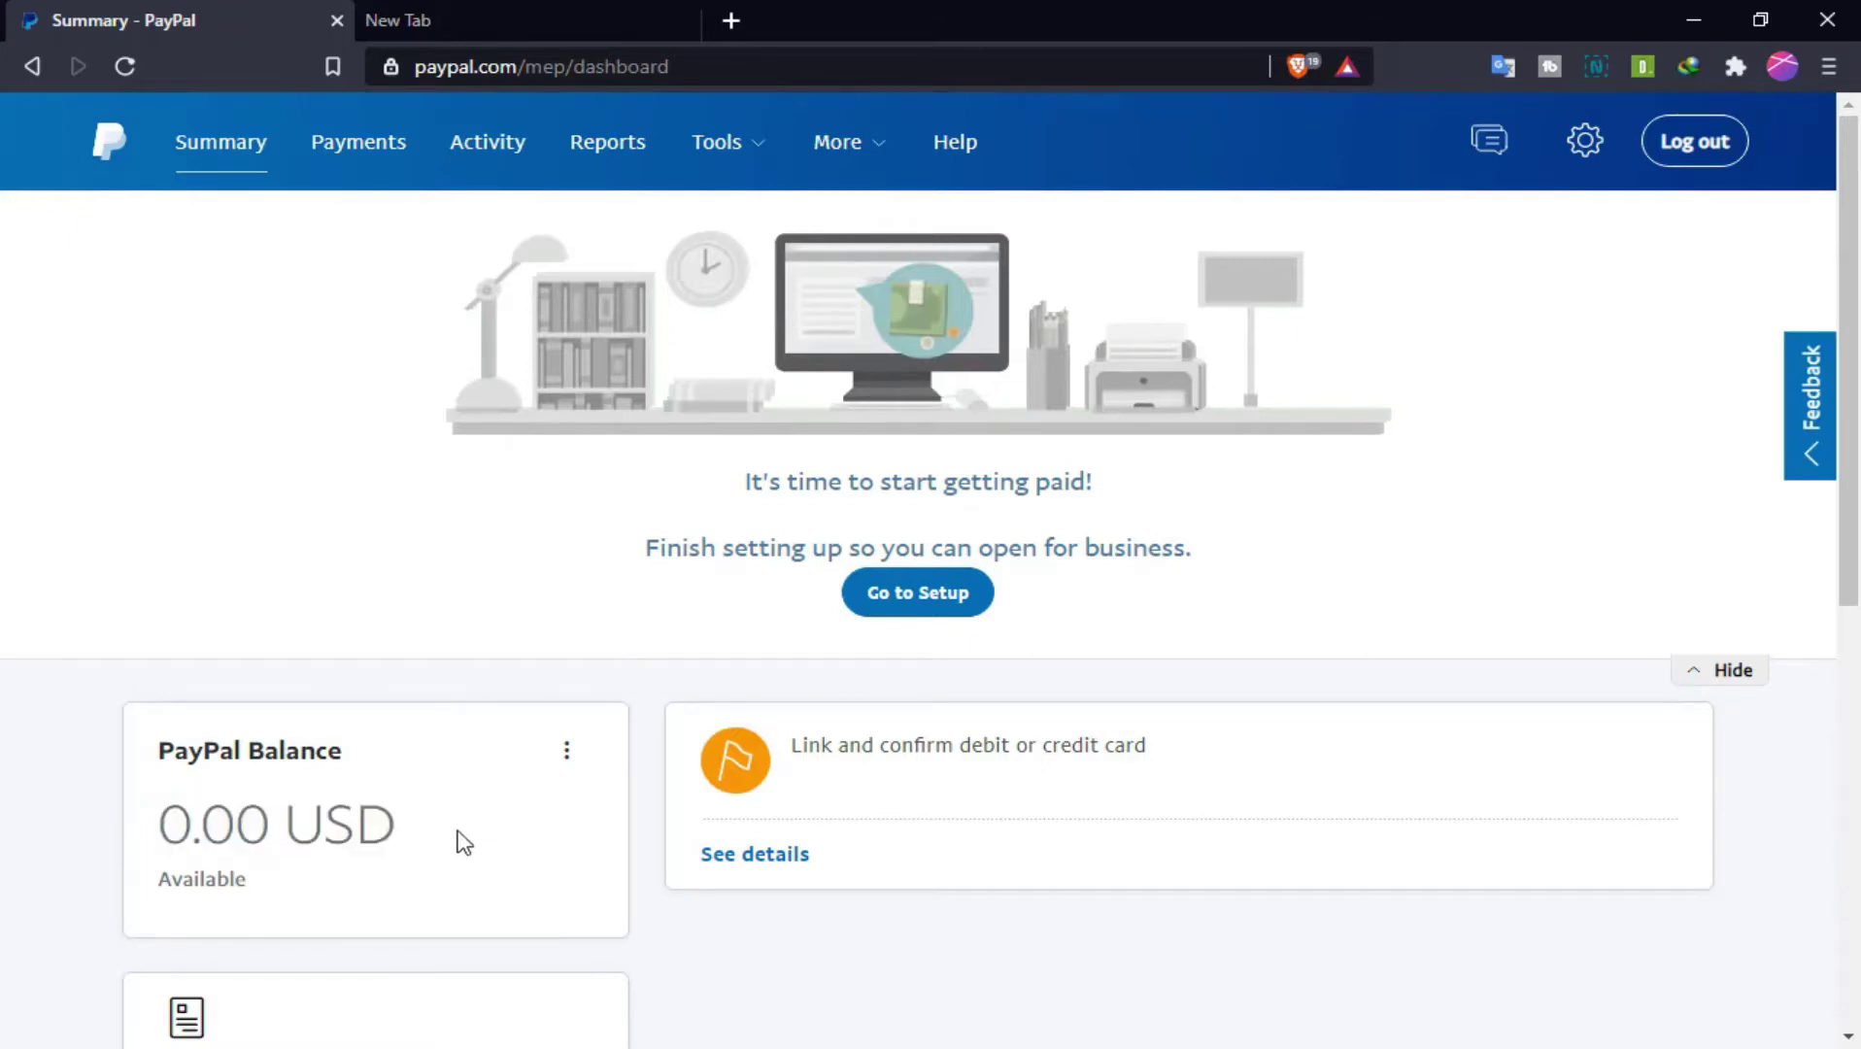
left_click_drag(1846, 566, 1844, 408)
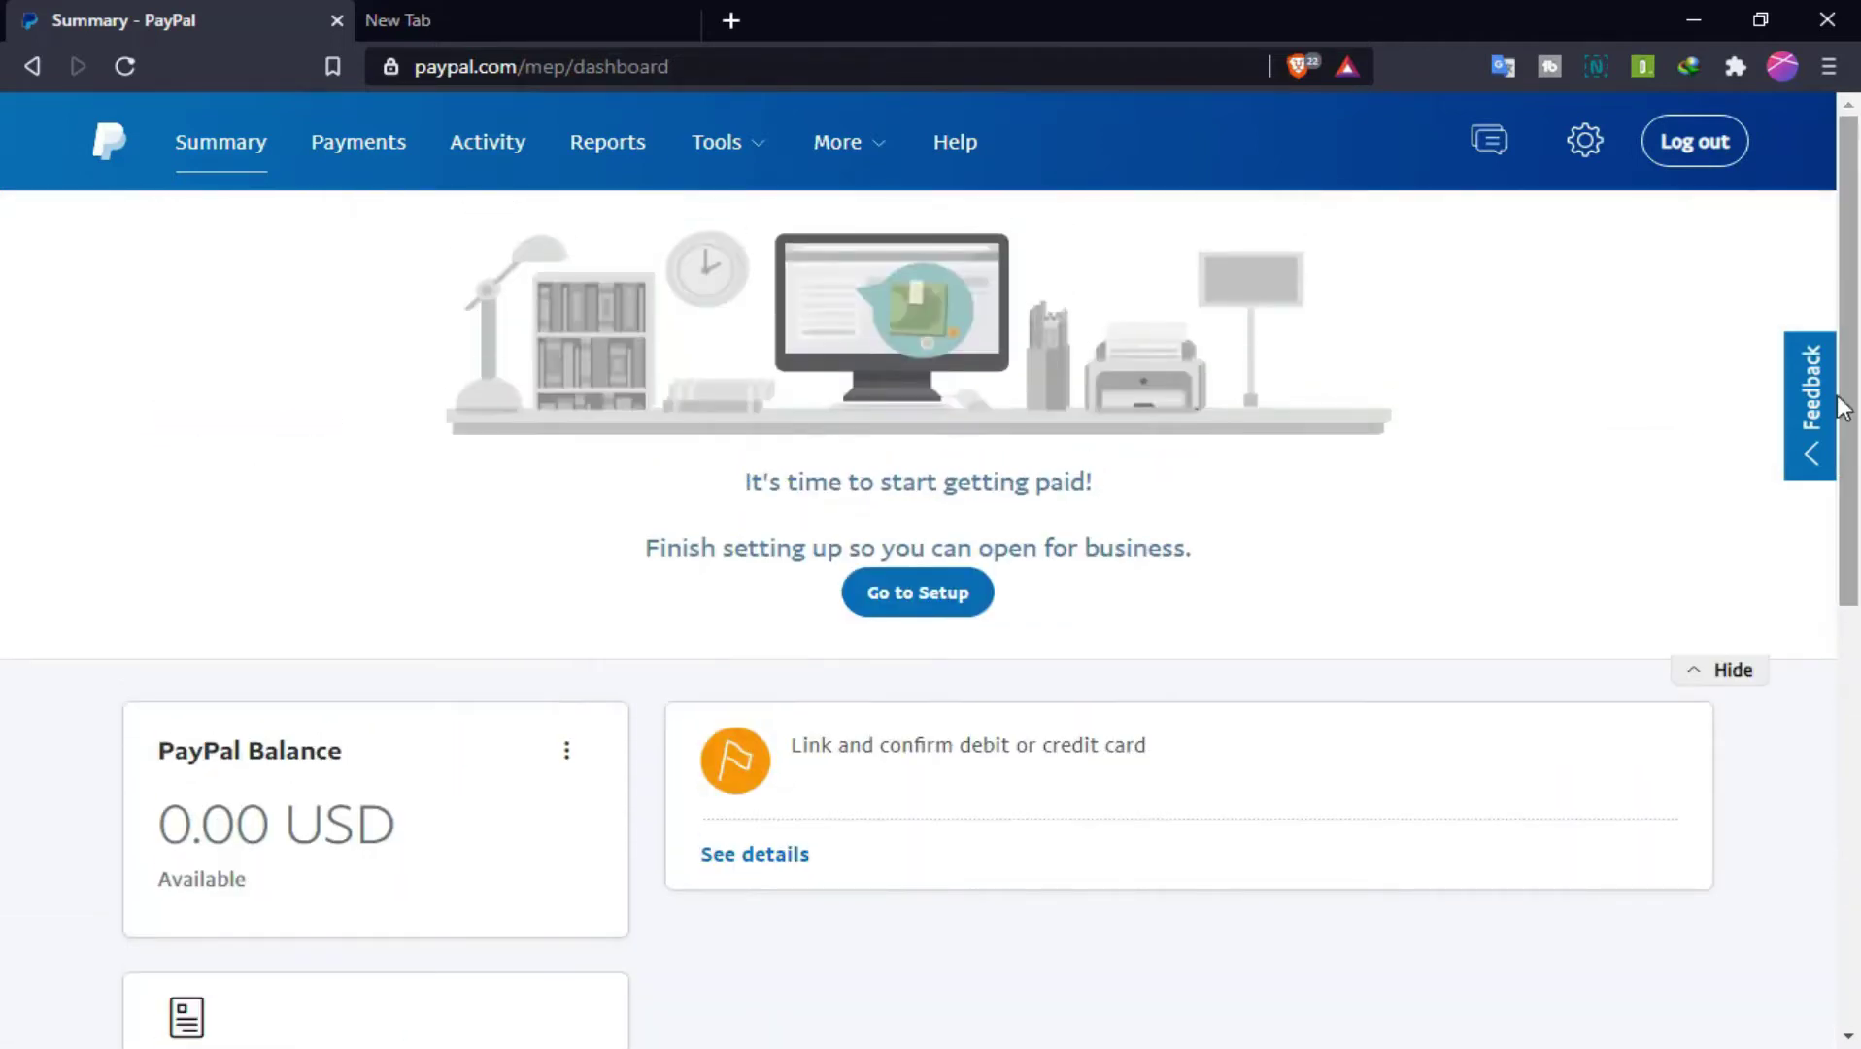
left_click(394, 170)
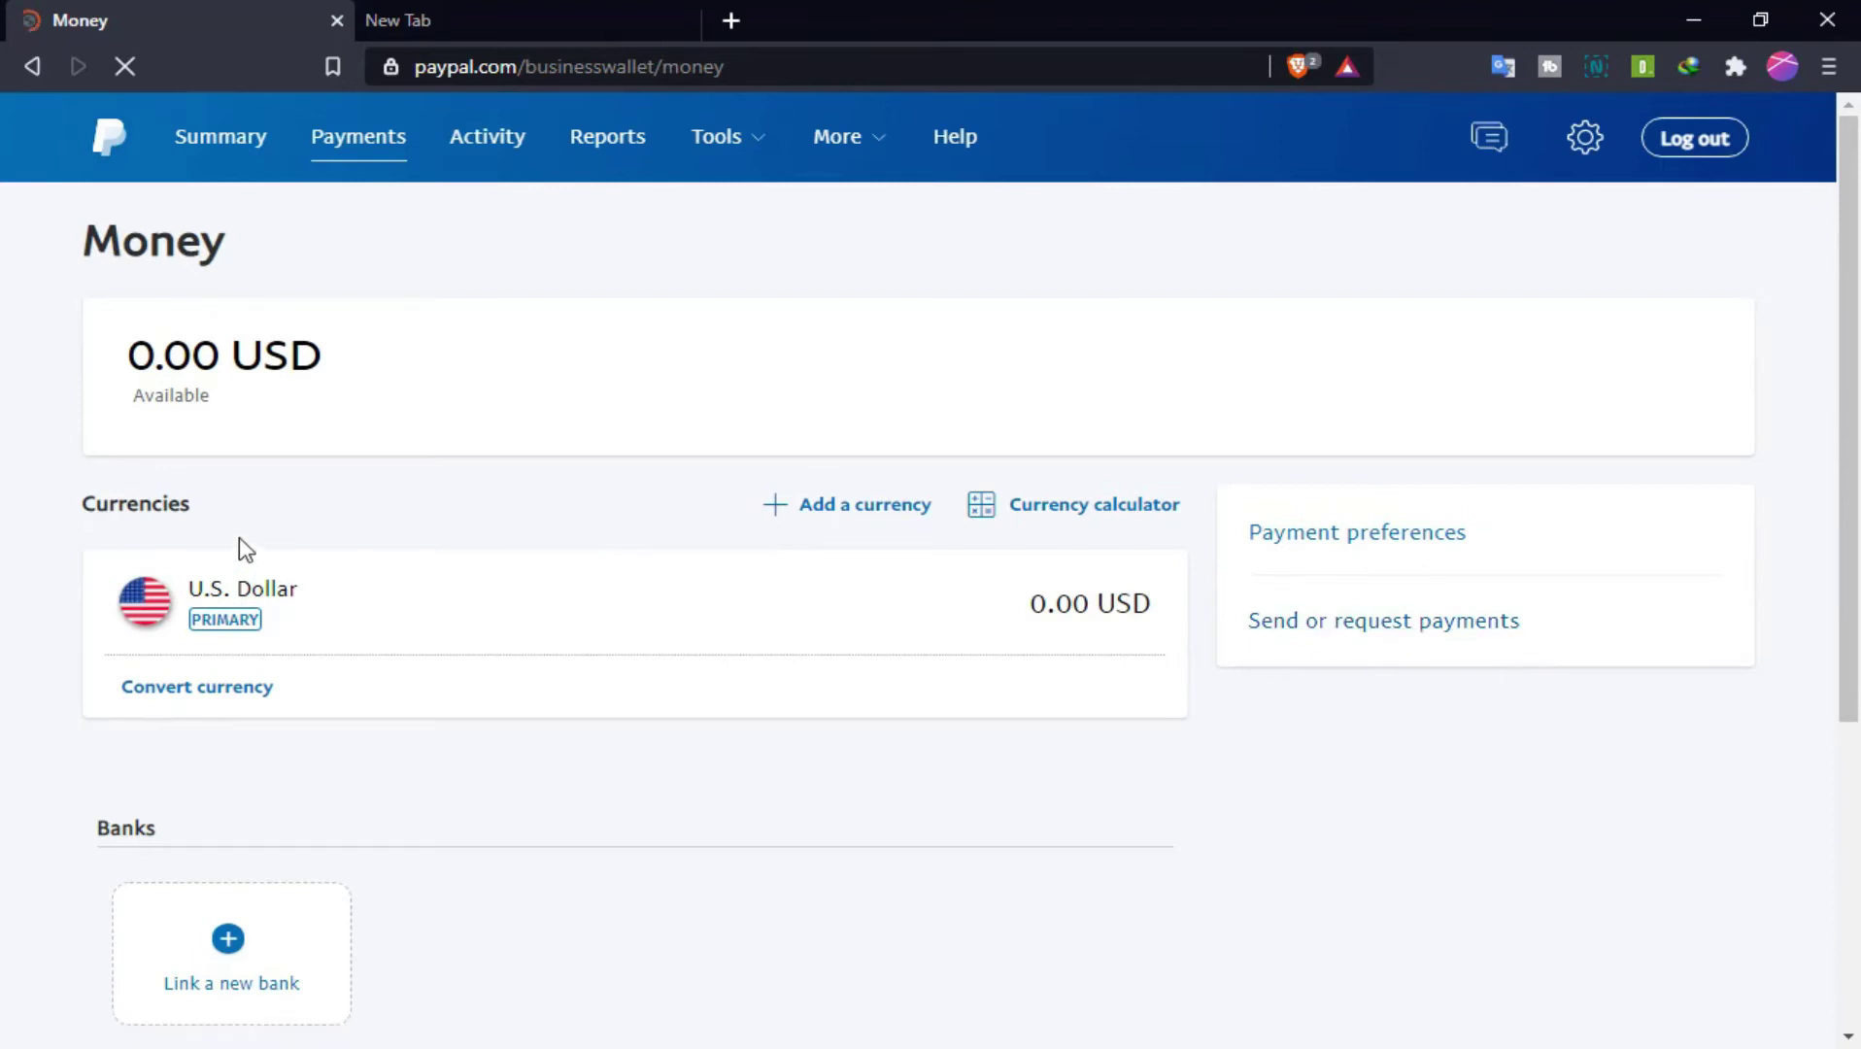
left_click_drag(239, 539, 2, 529)
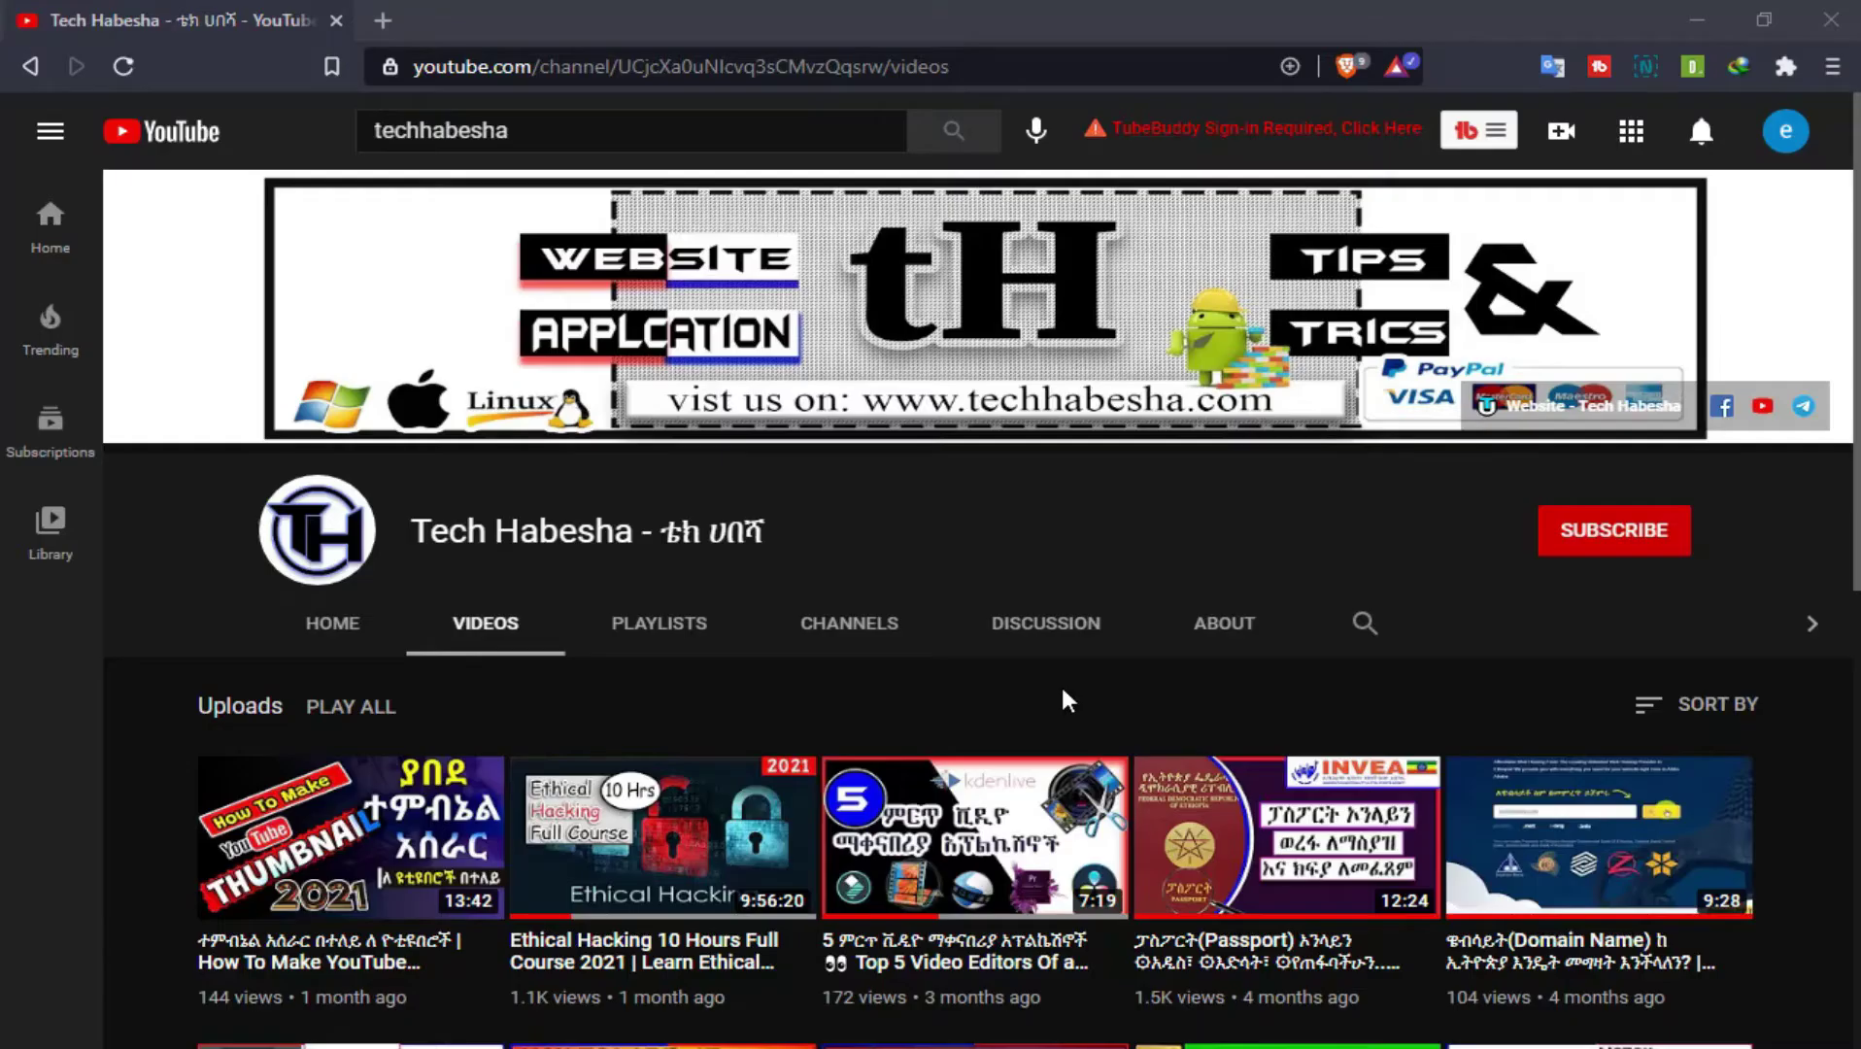